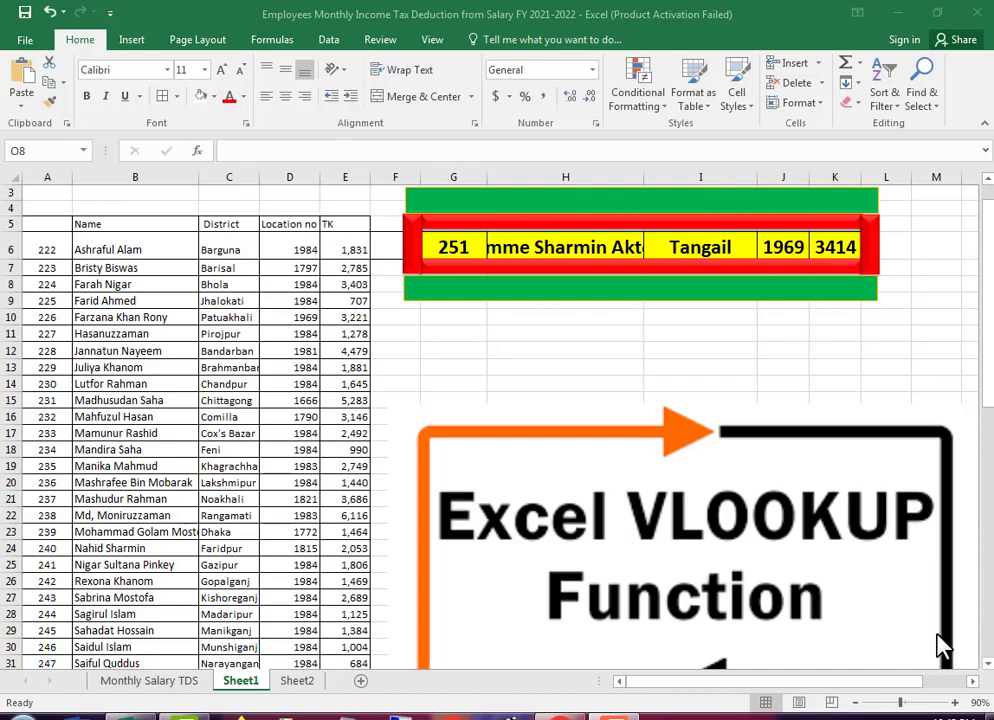
Step: Replace ID 251 with 230 in G6 so the card shows Chandpur, 1984 and 1645
{"action": "left_click", "coordinate": [803, 335]}
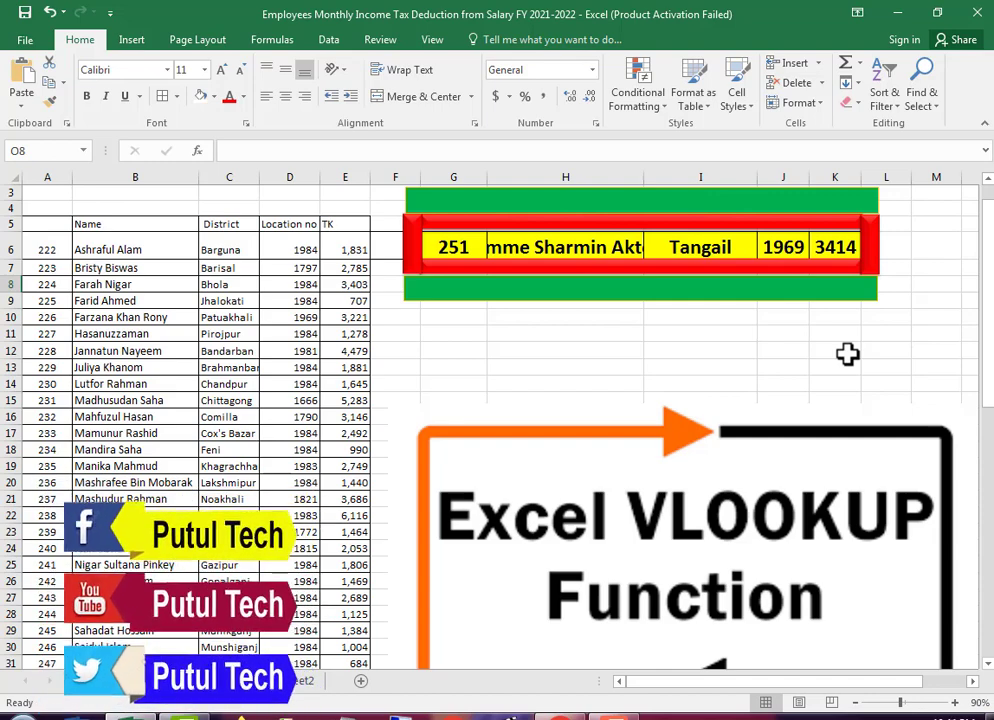
{"action": "left_click", "coordinate": [463, 250]}
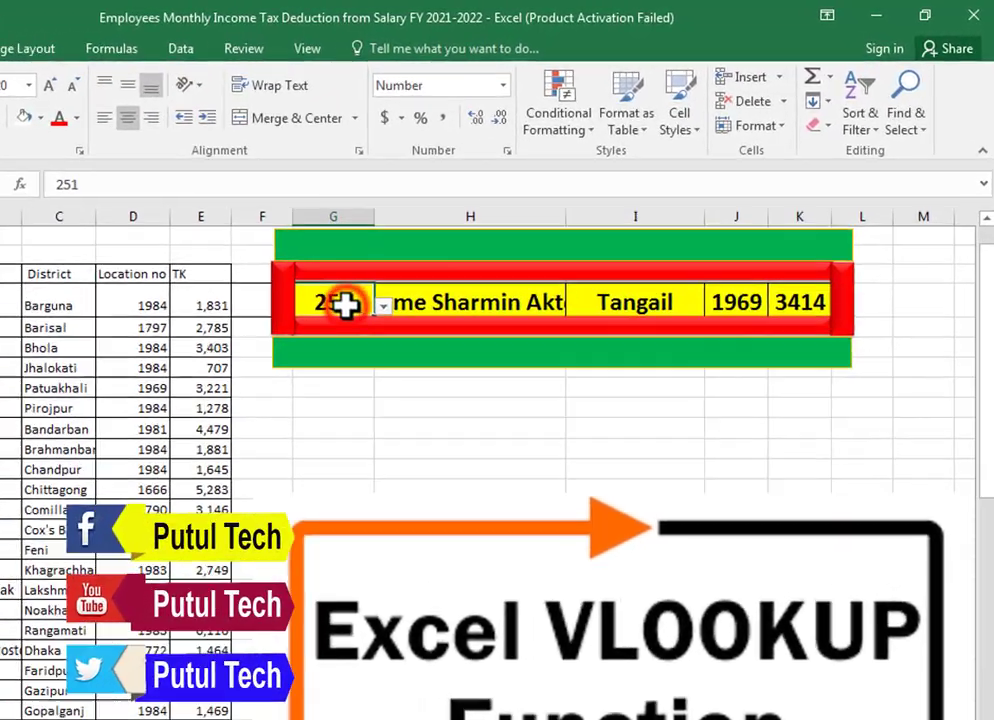
{"action": "type", "text": "2"}
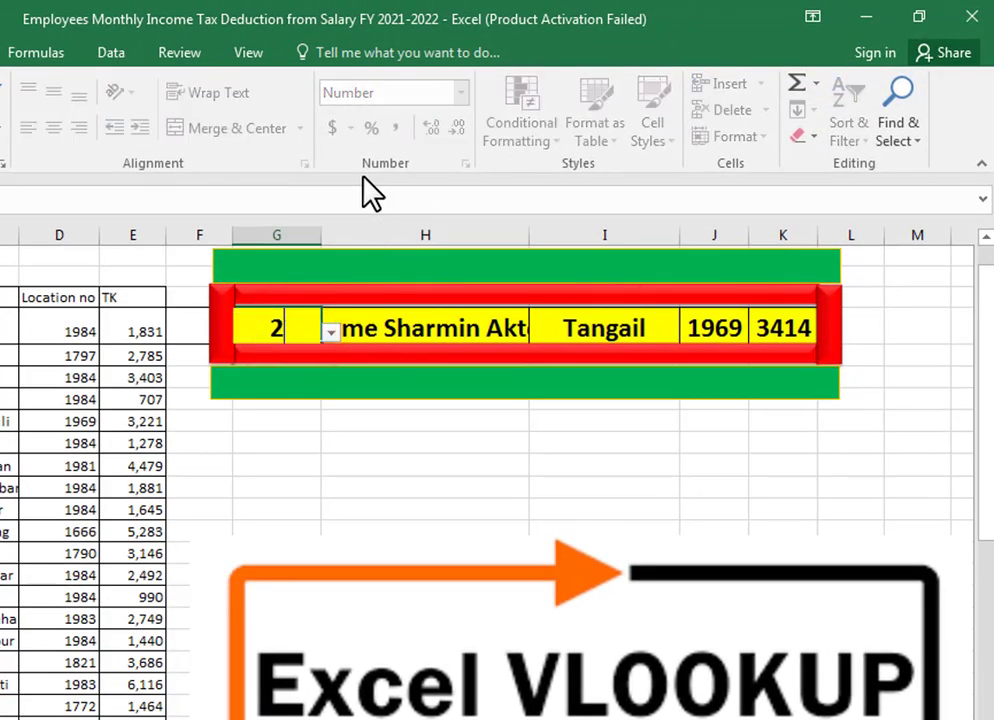
{"action": "type", "text": "30"}
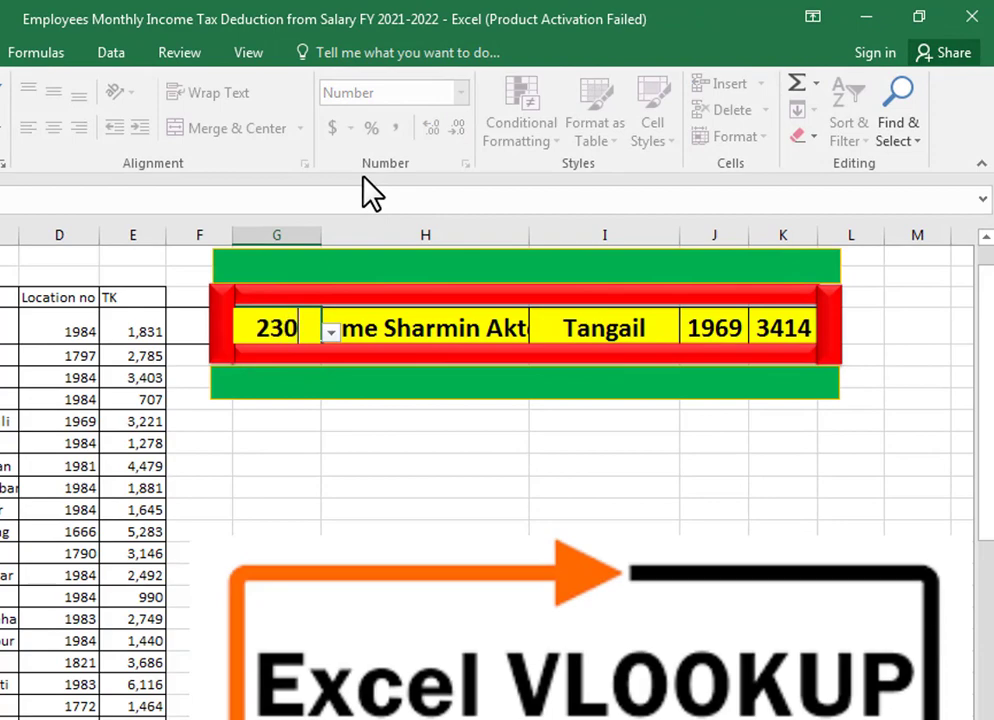
{"action": "key", "text": "Return"}
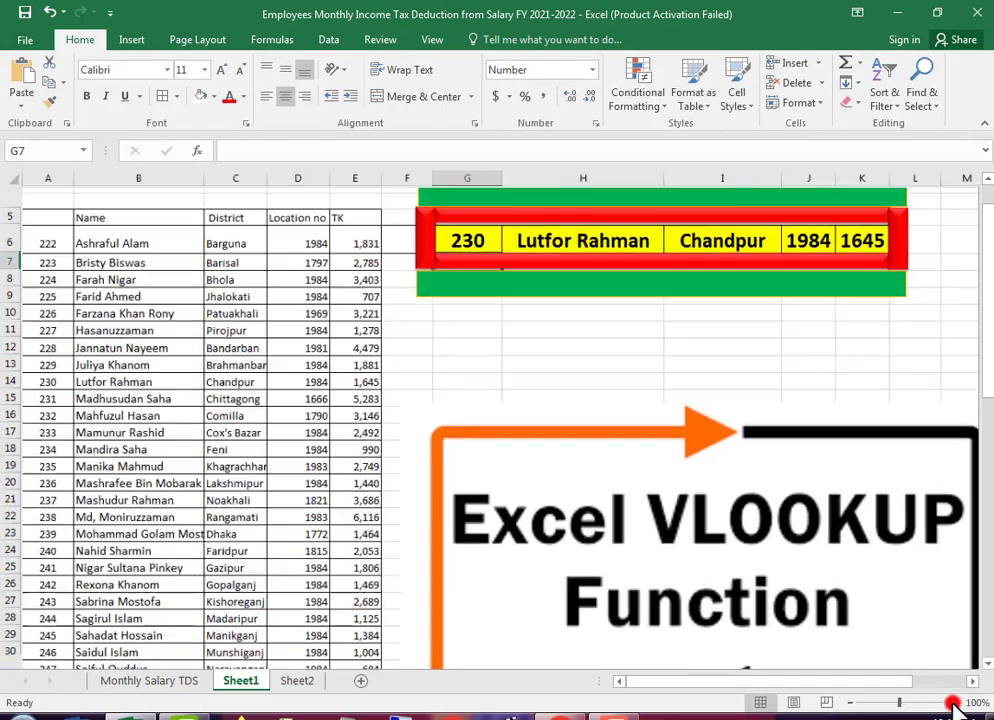
Step: Zoom the sheet to 110% and enter the heading ID in cell A5
{"action": "left_click", "coordinate": [950, 703]}
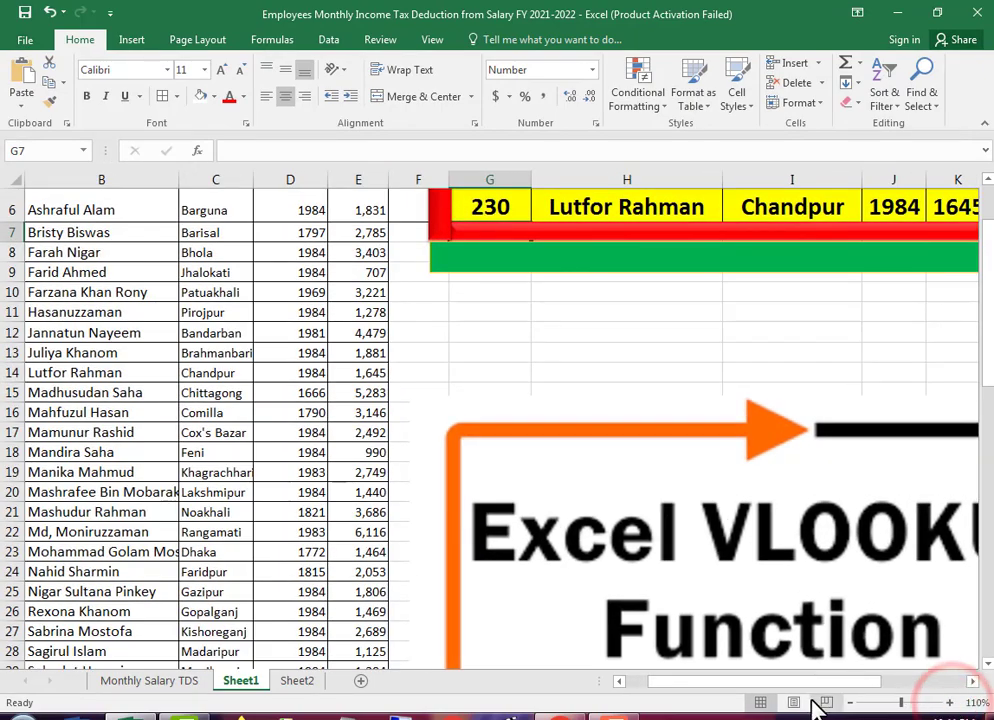
{"action": "left_click_drag", "start_coordinate": [795, 681], "coordinate": [700, 690]}
{"action": "scroll", "coordinate": [386, 480], "scroll_direction": "up", "scroll_amount": 2}
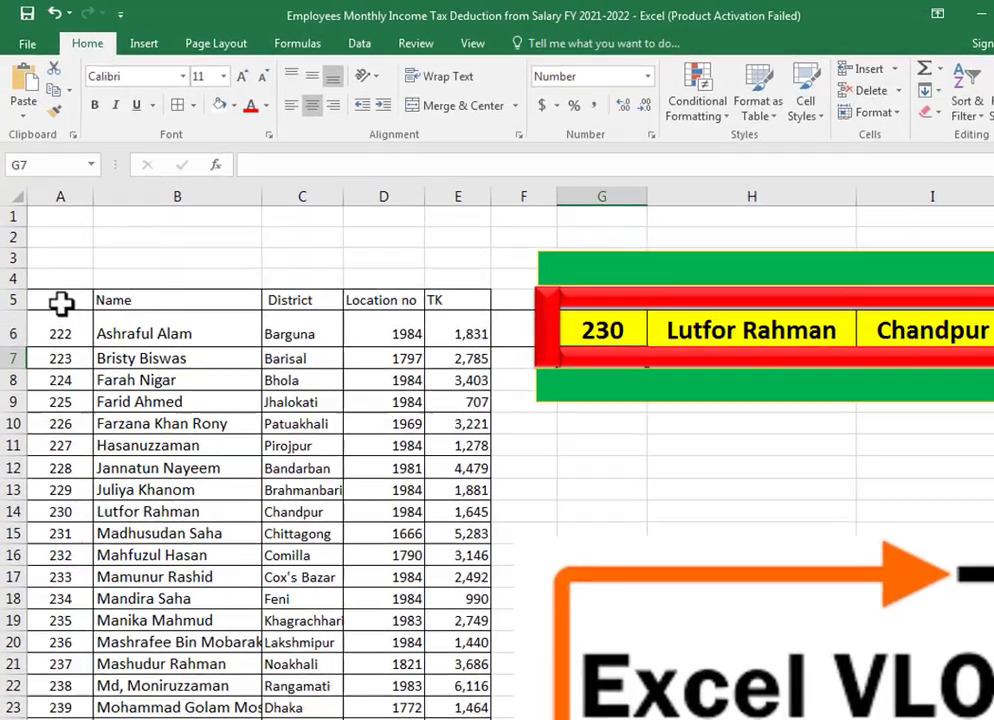
{"action": "left_click", "coordinate": [51, 277]}
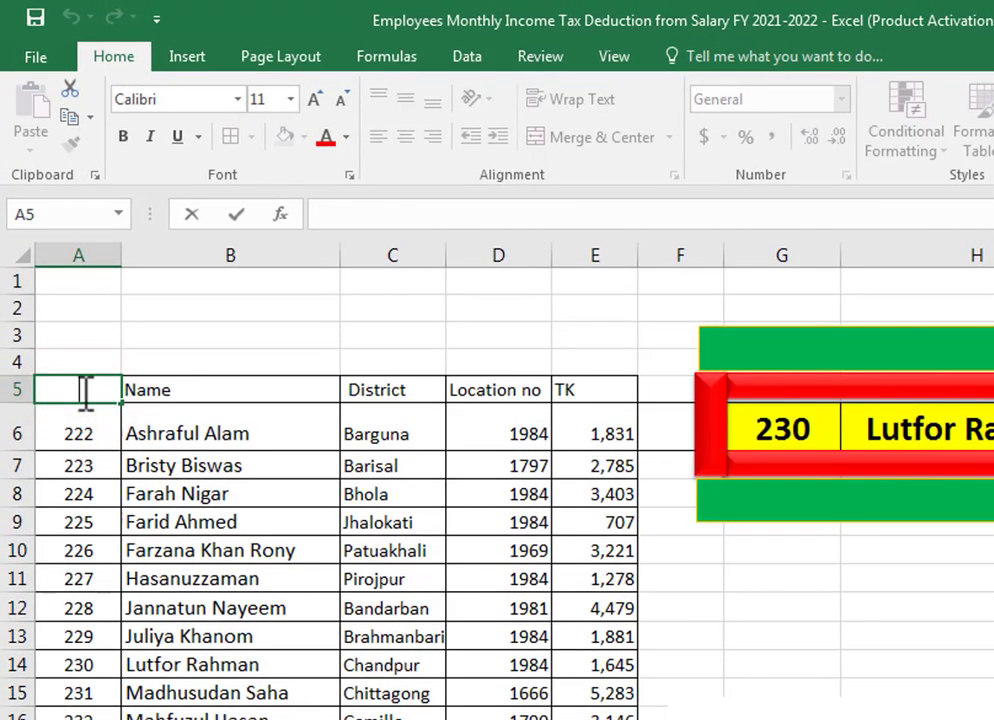
{"action": "left_click", "coordinate": [78, 389]}
{"action": "type", "text": "ID"}
{"action": "key", "text": "Return"}
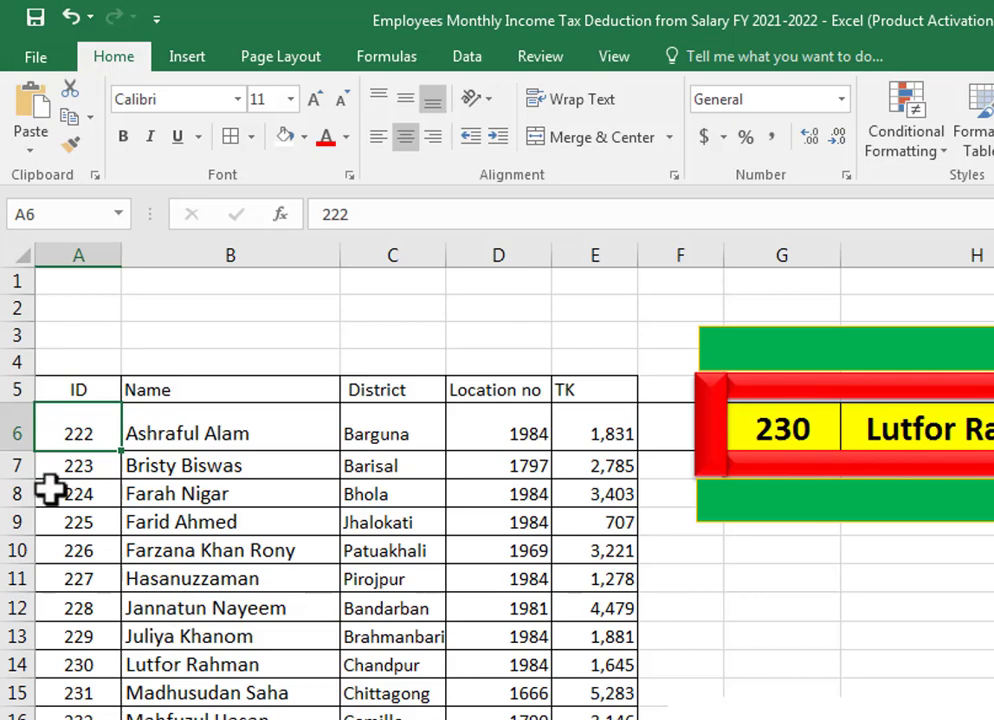
Step: Select each table column in turn: IDs, names, districts, location numbers and TK amounts
{"action": "left_click", "coordinate": [87, 255]}
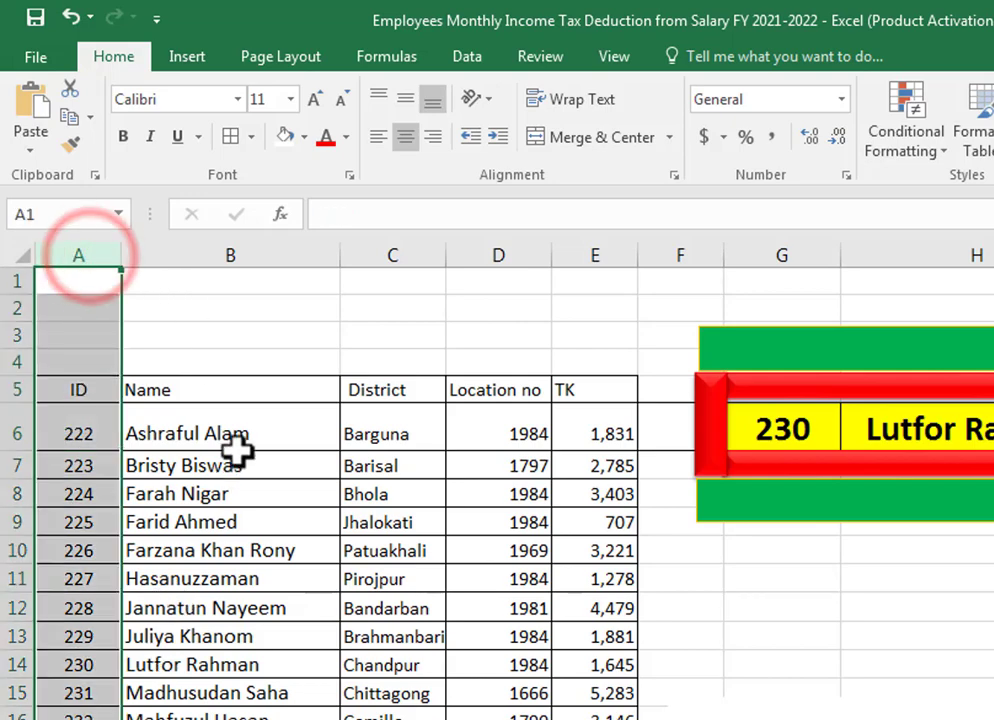
{"action": "left_click_drag", "start_coordinate": [238, 433], "coordinate": [240, 715]}
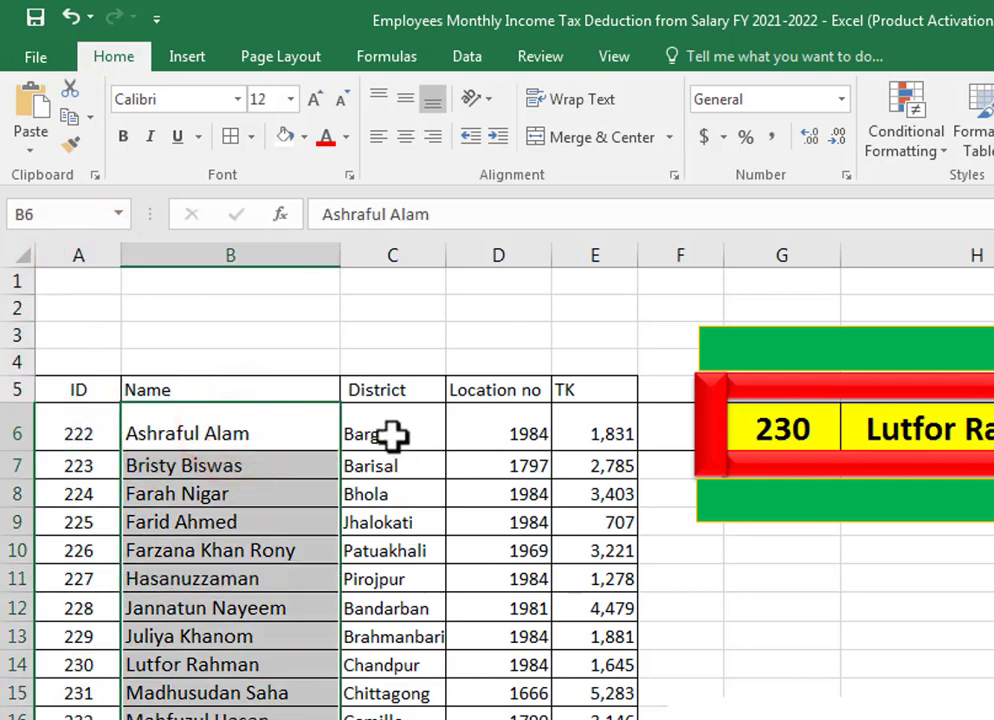
{"action": "left_click_drag", "start_coordinate": [390, 433], "coordinate": [390, 719]}
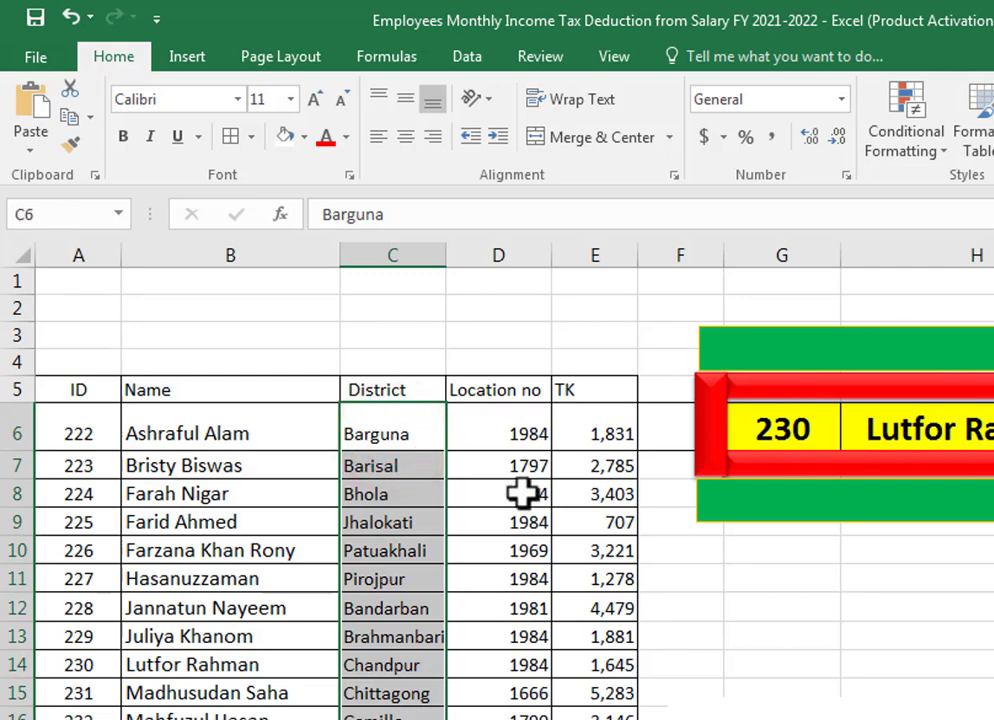
{"action": "left_click_drag", "start_coordinate": [507, 420], "coordinate": [515, 719]}
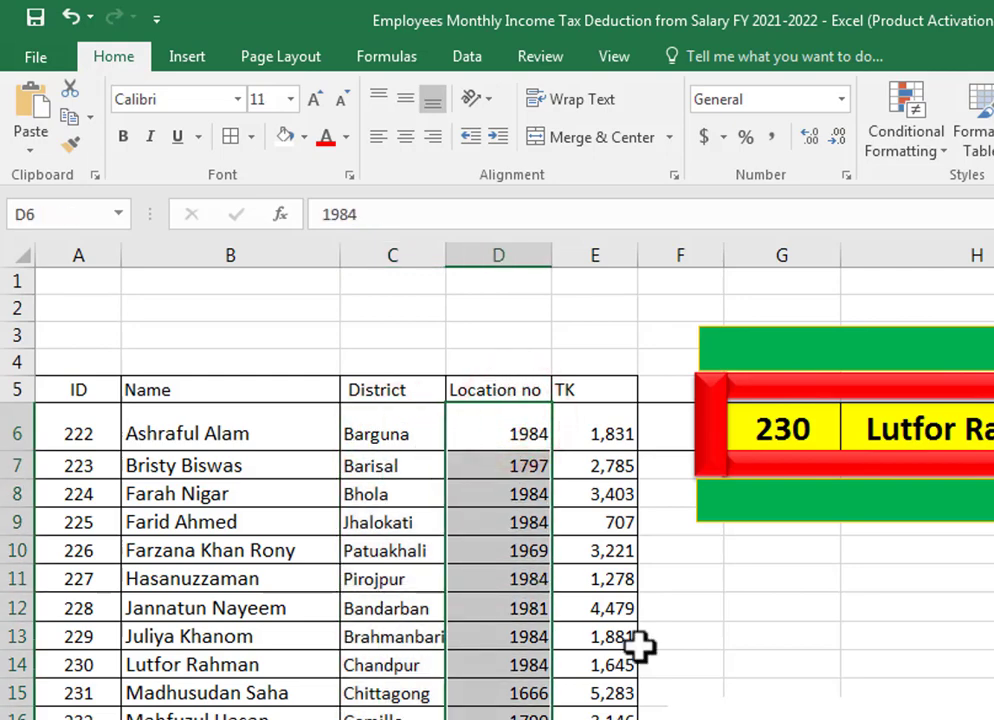
{"action": "mouse_move", "coordinate": [584, 425]}
{"action": "left_mouse_down"}
{"action": "mouse_move", "coordinate": [595, 719]}
{"action": "mouse_move", "coordinate": [555, 625]}
{"action": "left_mouse_up"}
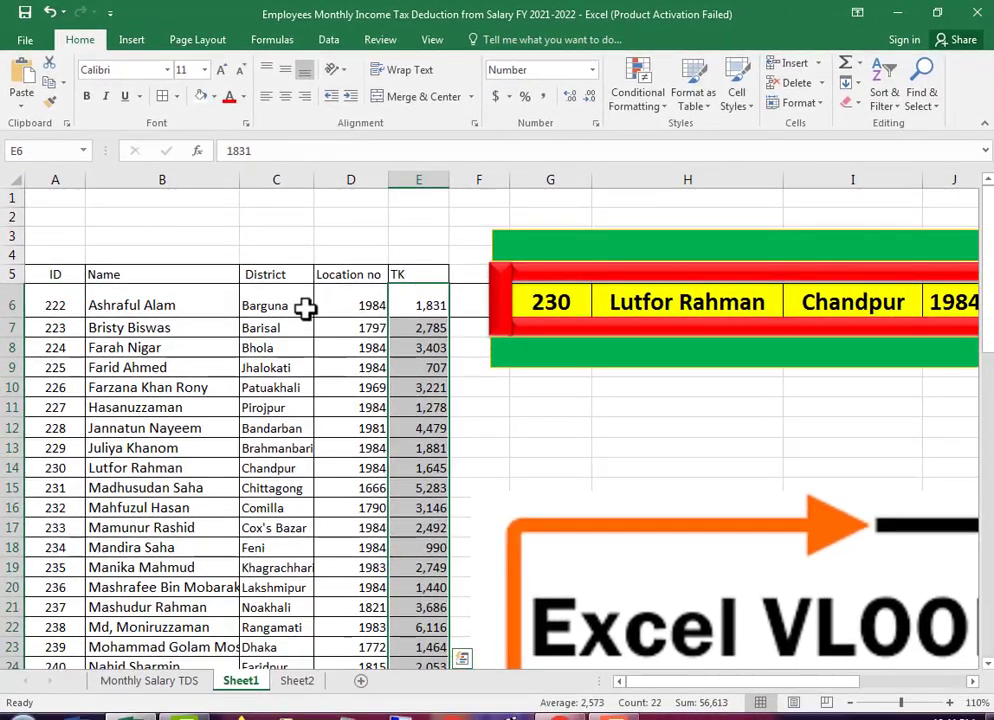
{"action": "left_click", "coordinate": [304, 307]}
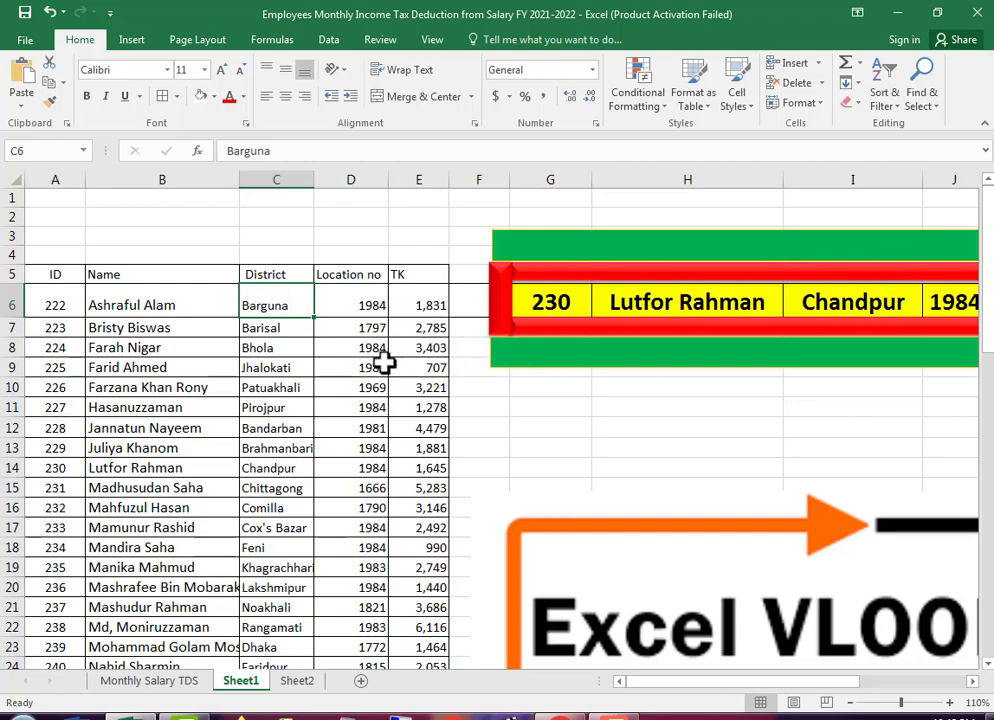
{"action": "left_click", "coordinate": [717, 687]}
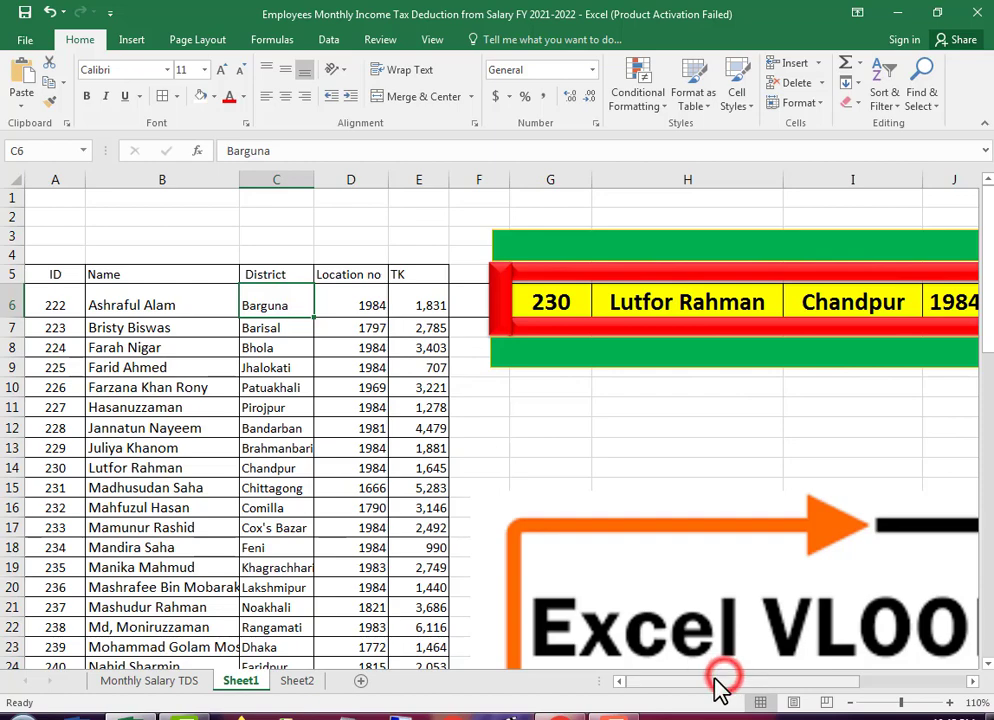
{"action": "left_click", "coordinate": [153, 308]}
{"action": "left_click", "coordinate": [250, 310]}
{"action": "left_click", "coordinate": [340, 308]}
{"action": "left_click", "coordinate": [412, 306]}
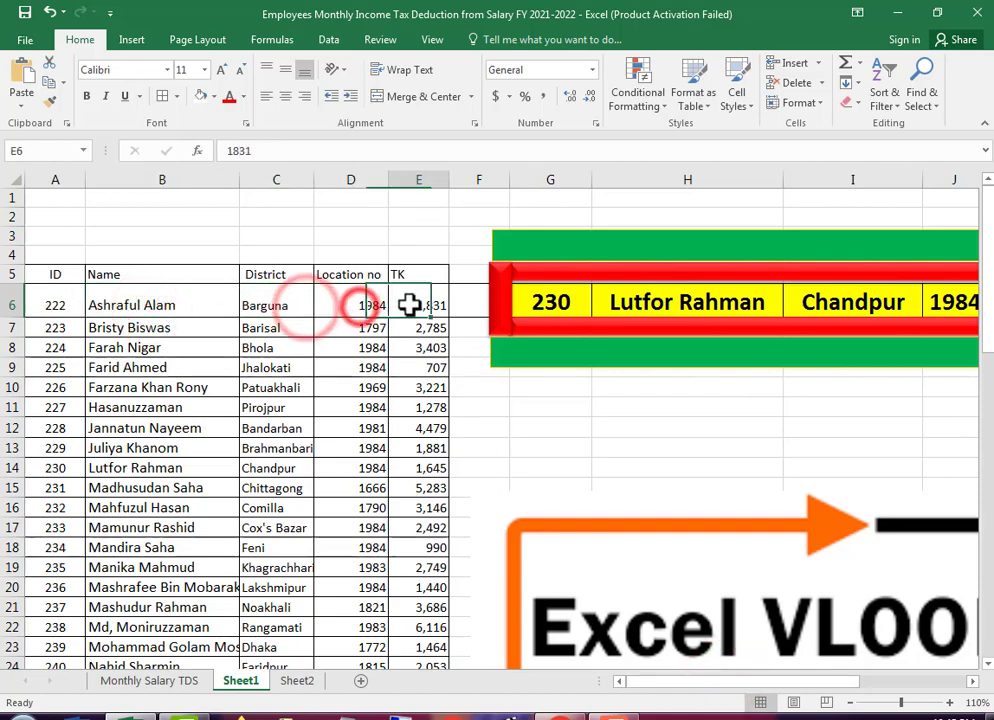
{"action": "left_click", "coordinate": [65, 326]}
{"action": "left_click", "coordinate": [163, 302]}
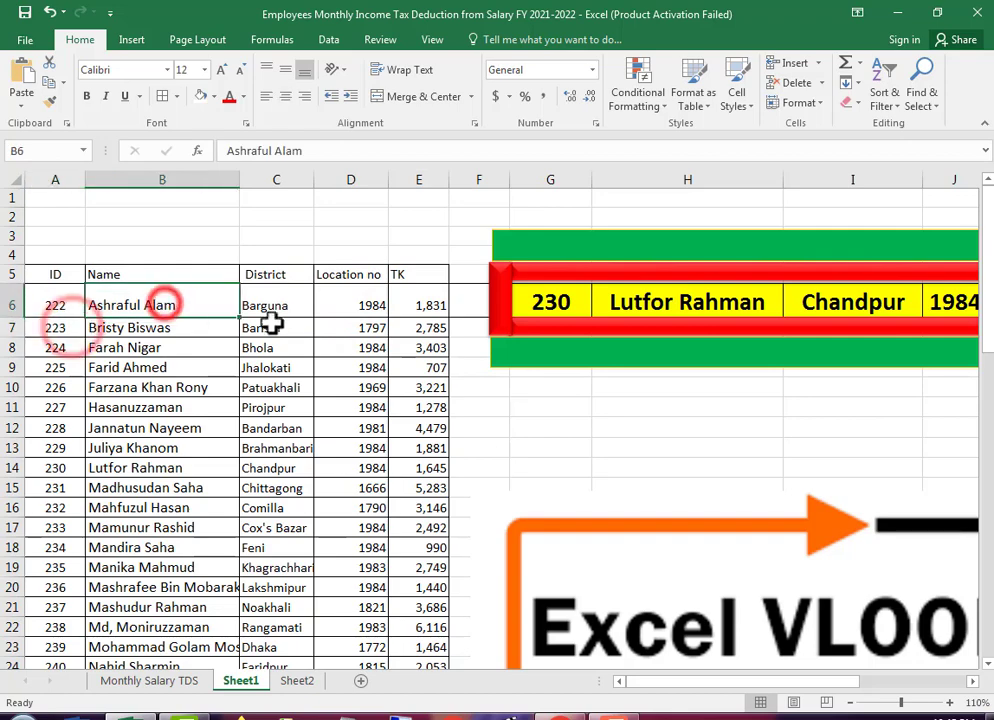
{"action": "left_click", "coordinate": [290, 324]}
{"action": "left_click", "coordinate": [357, 308]}
{"action": "left_click", "coordinate": [422, 310]}
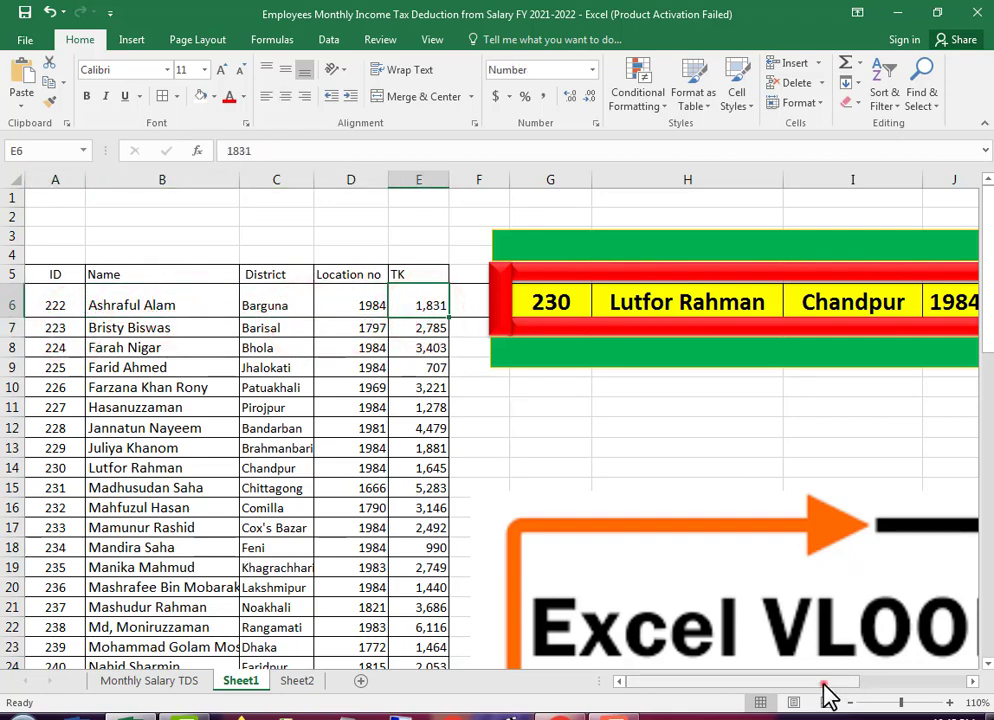
{"action": "mouse_move", "coordinate": [824, 686]}
{"action": "left_mouse_down"}
{"action": "mouse_move", "coordinate": [920, 698]}
{"action": "mouse_move", "coordinate": [794, 692]}
{"action": "left_mouse_up"}
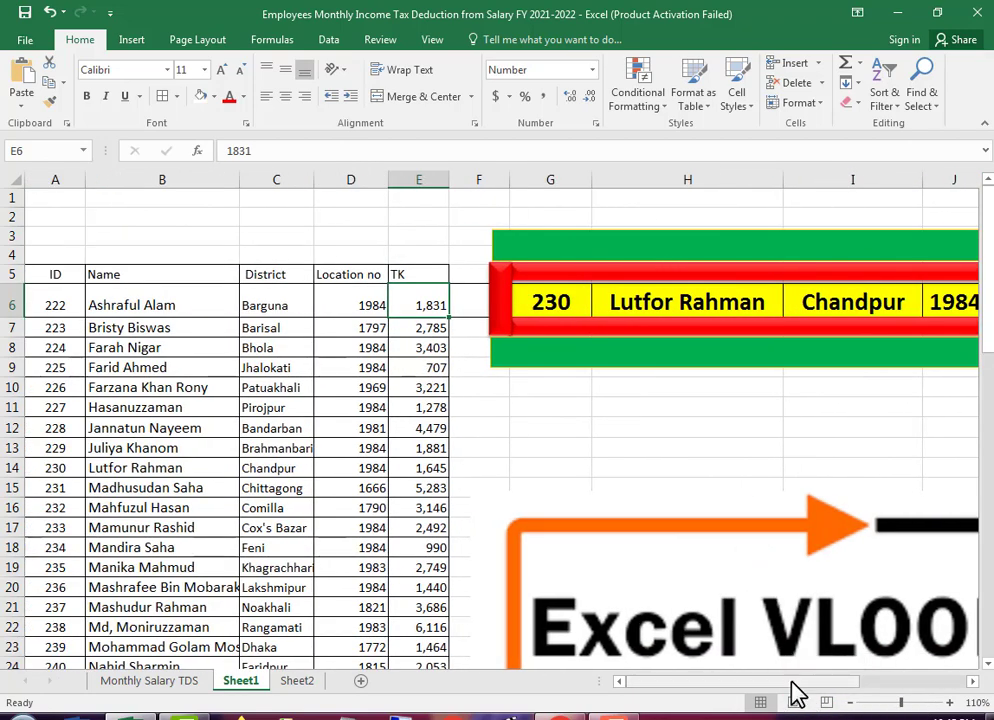
Step: Hide the source table columns A through E
{"action": "left_click_drag", "start_coordinate": [55, 179], "coordinate": [409, 183]}
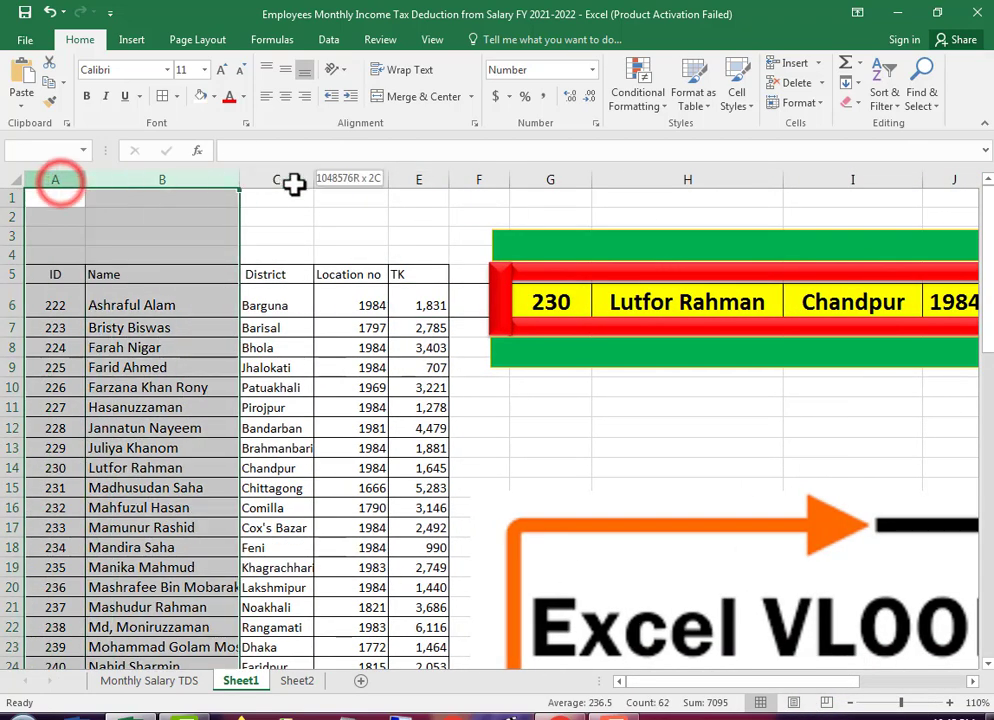
{"action": "right_click", "coordinate": [419, 182]}
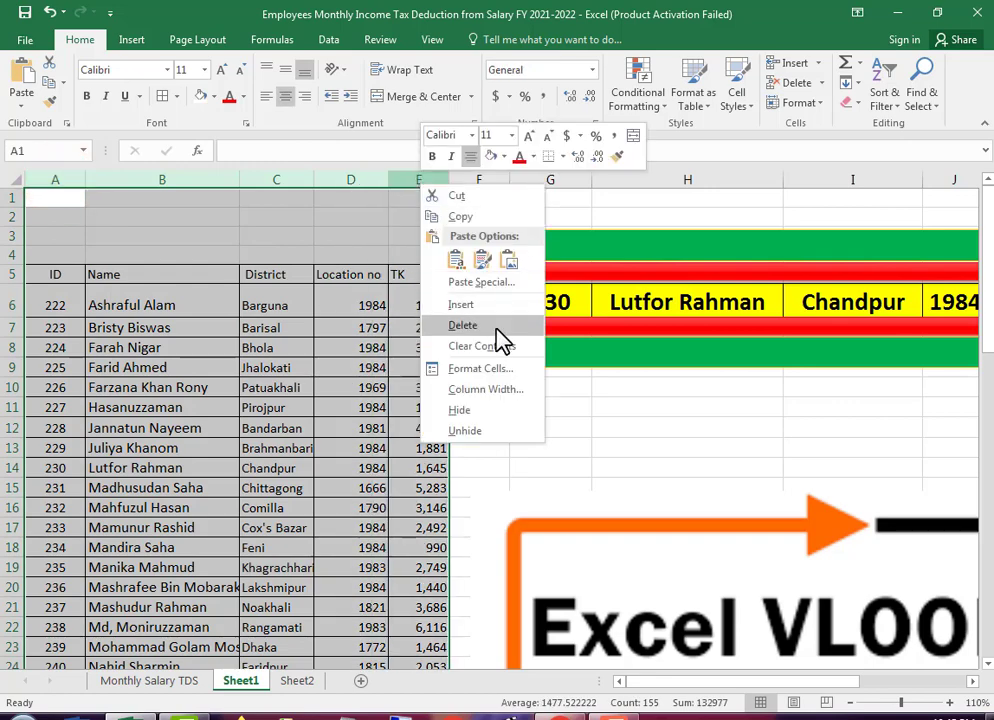
{"action": "left_click", "coordinate": [478, 409]}
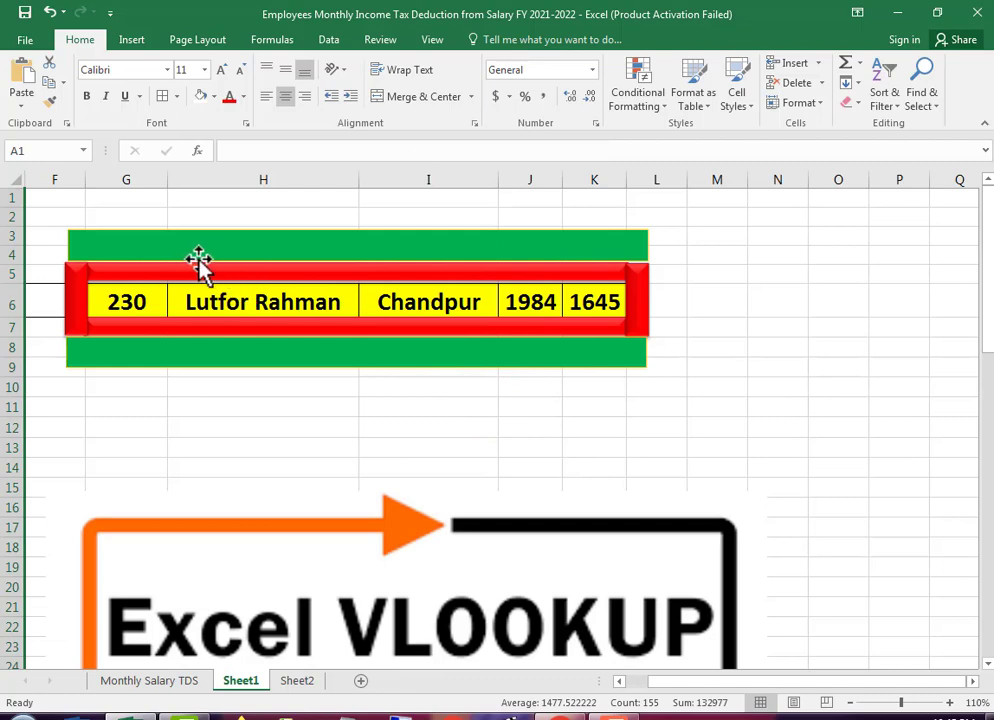
Step: Change the card's ID in G6 to 240 and inspect the VLOOKUP formula in J6
{"action": "left_click", "coordinate": [130, 301]}
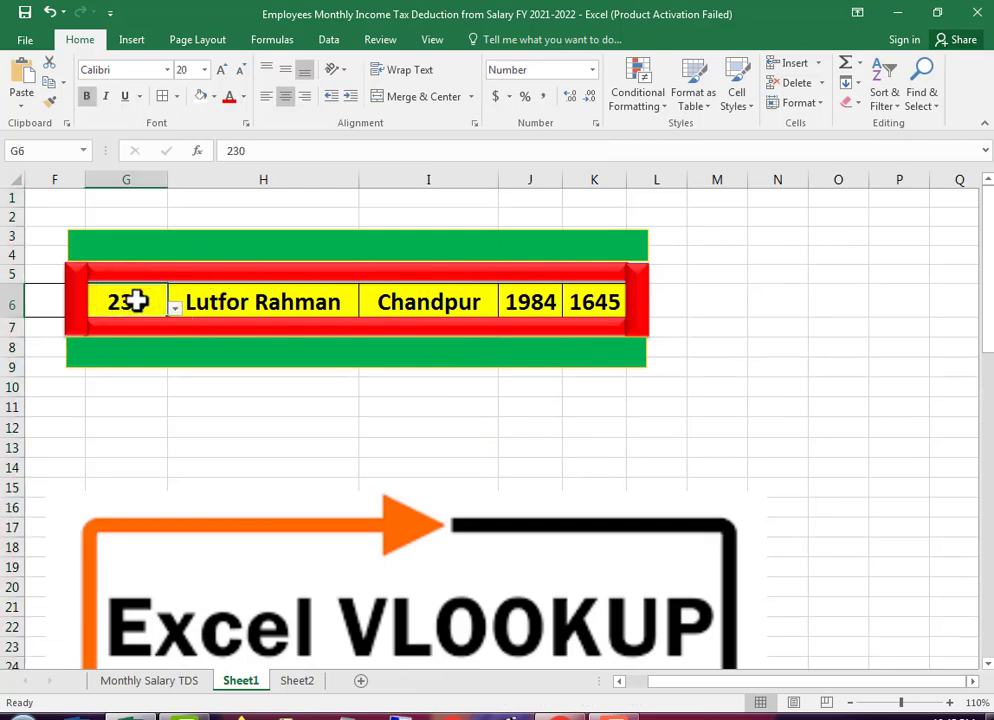
{"action": "type", "text": "4"}
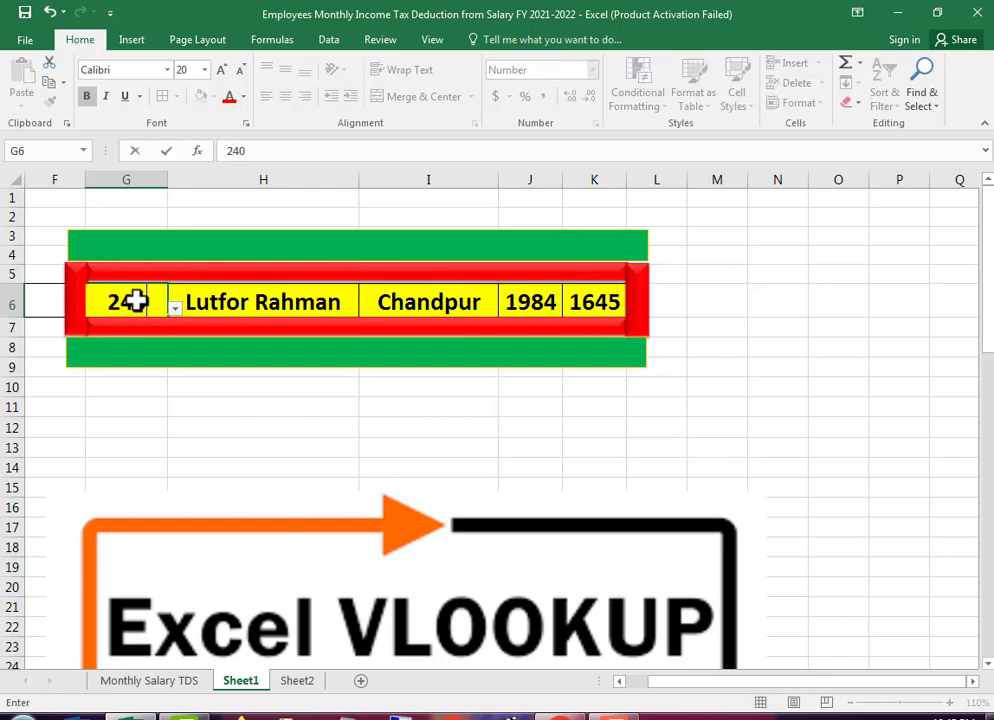
{"action": "key", "text": "Return"}
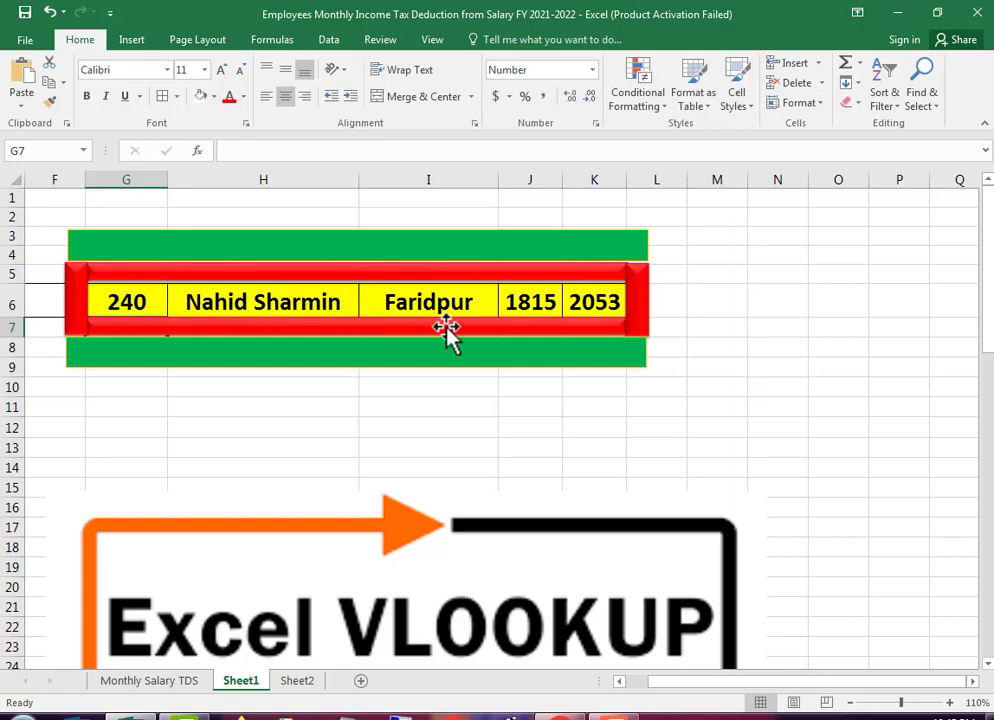
{"action": "left_click", "coordinate": [553, 305]}
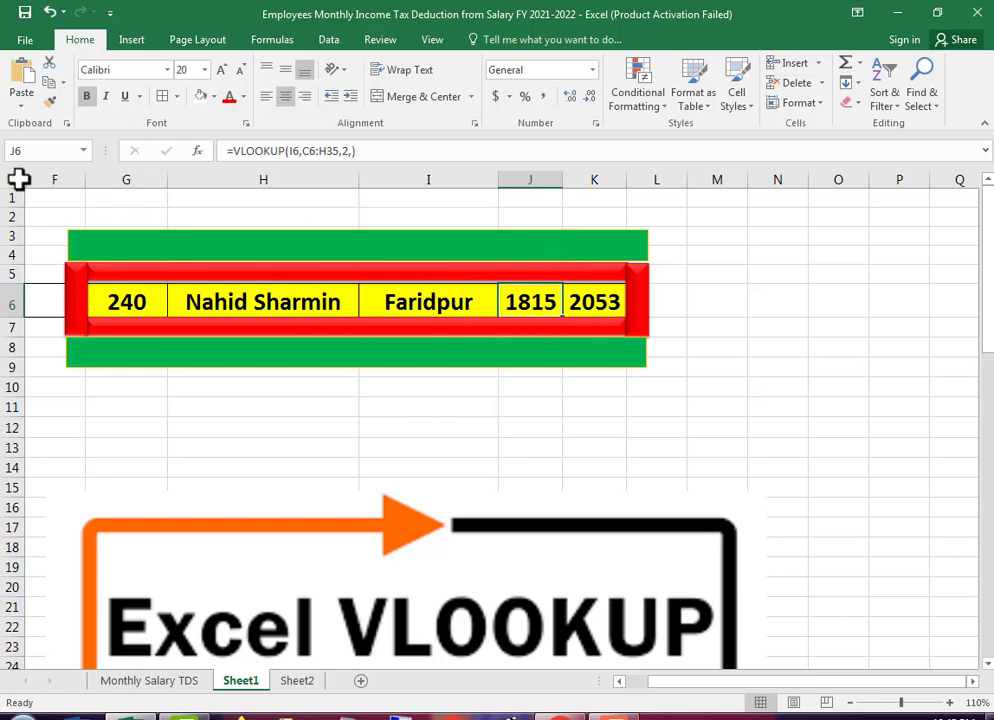
Step: Unhide the table columns A to E beside column F
{"action": "left_click", "coordinate": [73, 175]}
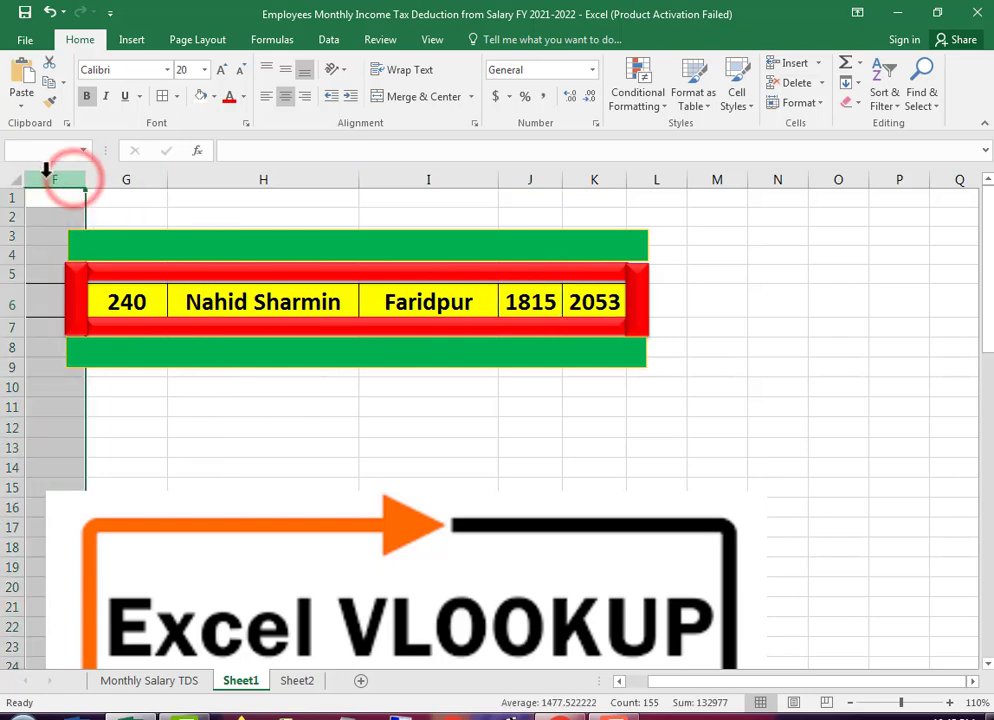
{"action": "right_click", "coordinate": [53, 182]}
{"action": "left_click", "coordinate": [133, 424]}
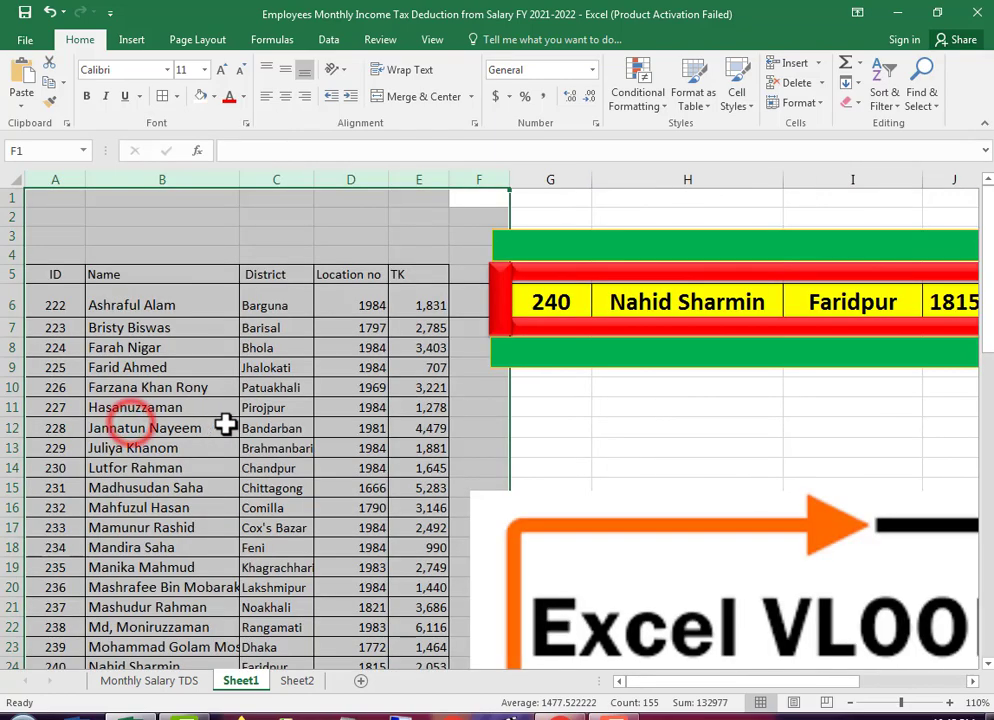
Step: Locate employee 240's row, then select the whole employee table in columns A to E
{"action": "left_click", "coordinate": [115, 567]}
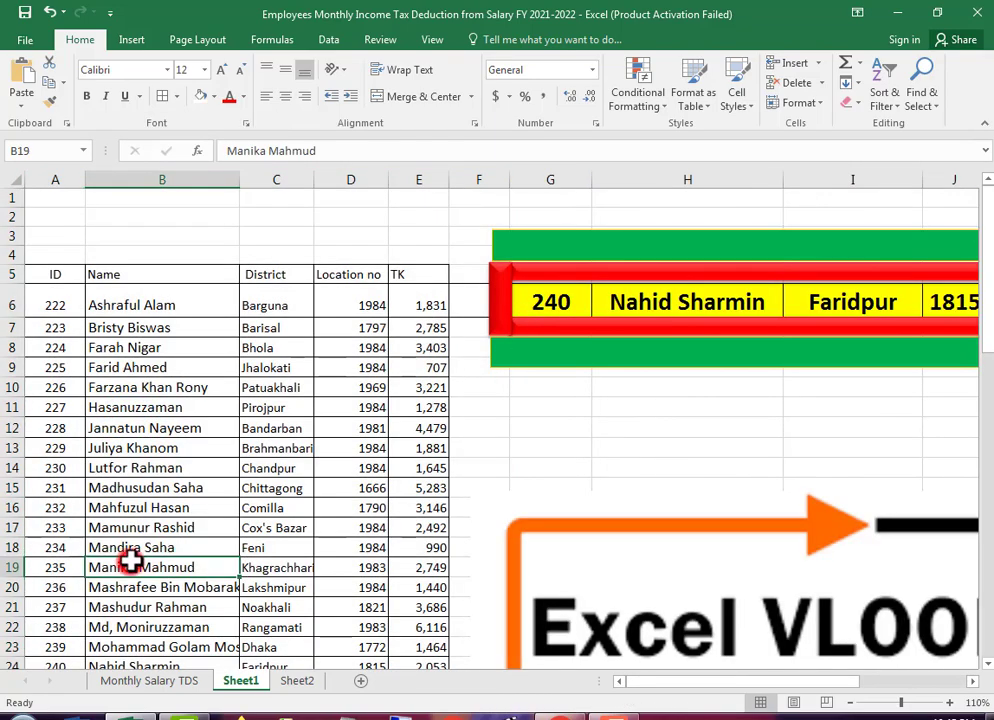
{"action": "scroll", "coordinate": [130, 565], "scroll_direction": "down", "scroll_amount": 2}
{"action": "left_click", "coordinate": [8, 538]}
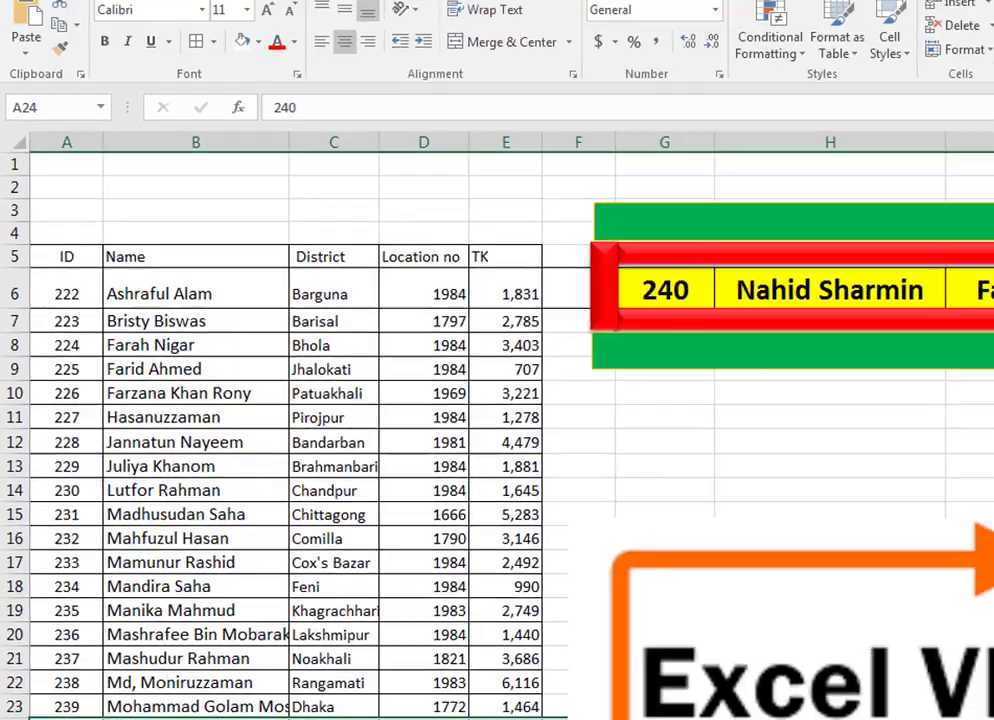
{"action": "left_click_drag", "start_coordinate": [817, 680], "coordinate": [870, 680]}
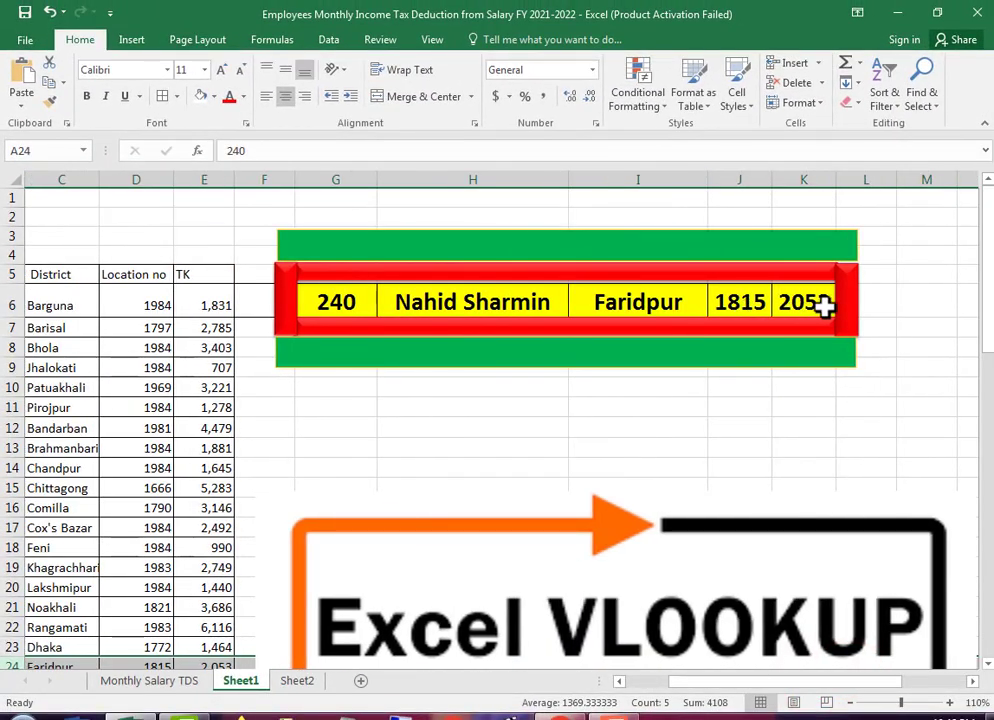
{"action": "left_click_drag", "start_coordinate": [818, 680], "coordinate": [560, 692]}
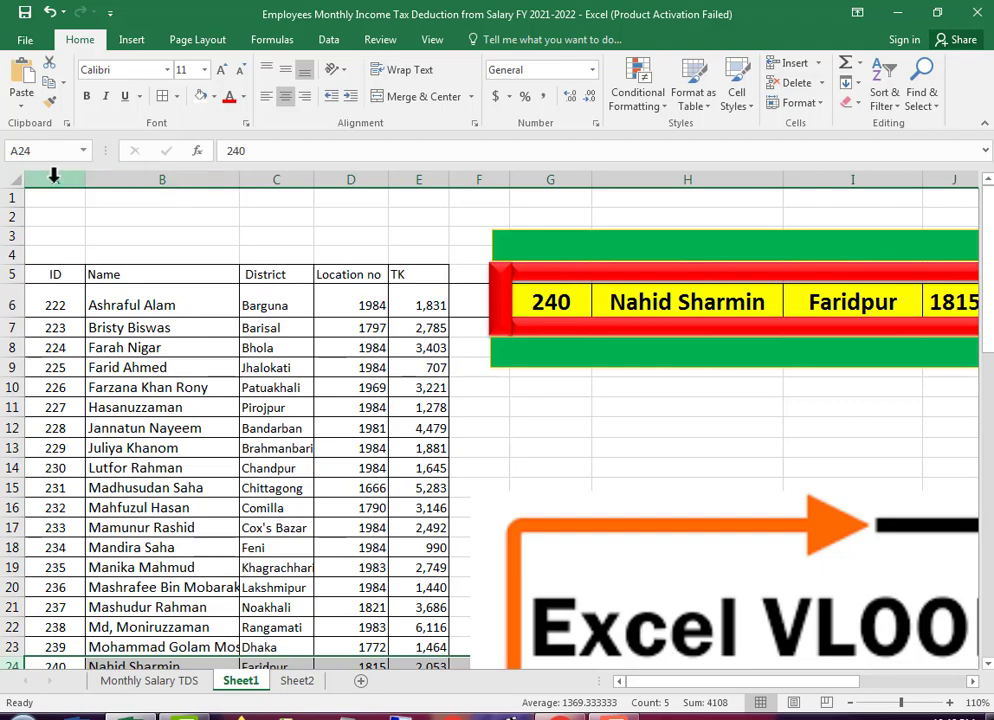
{"action": "left_click_drag", "start_coordinate": [54, 177], "coordinate": [445, 183]}
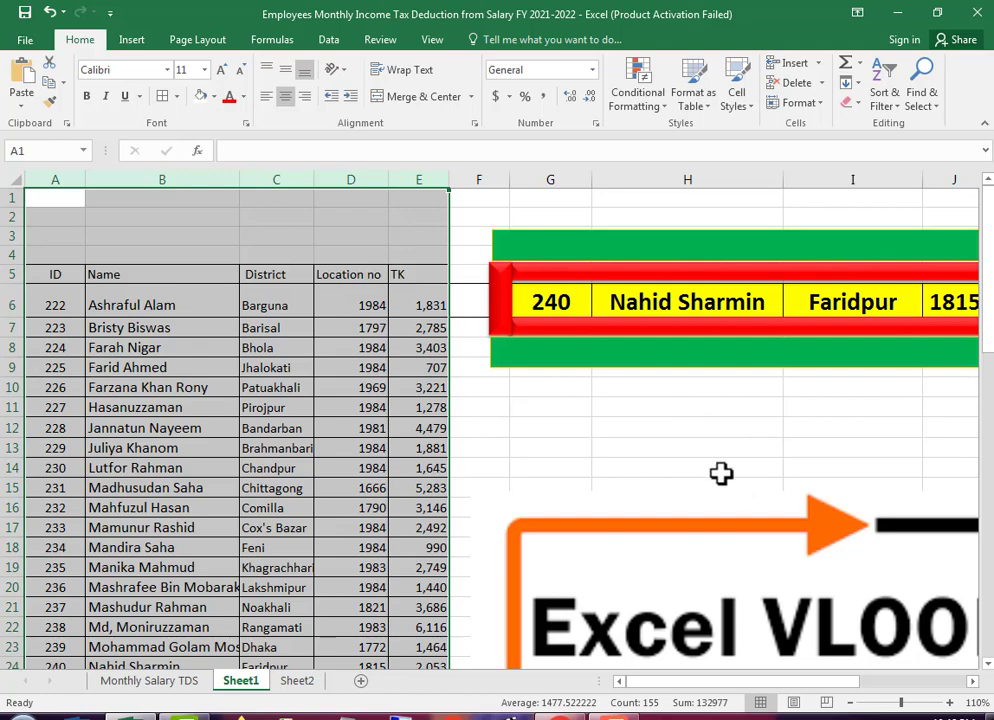
Step: Adjust the zoom, scroll down and select the card's ID cell to change the ID
{"action": "left_click_drag", "start_coordinate": [792, 678], "coordinate": [843, 687]}
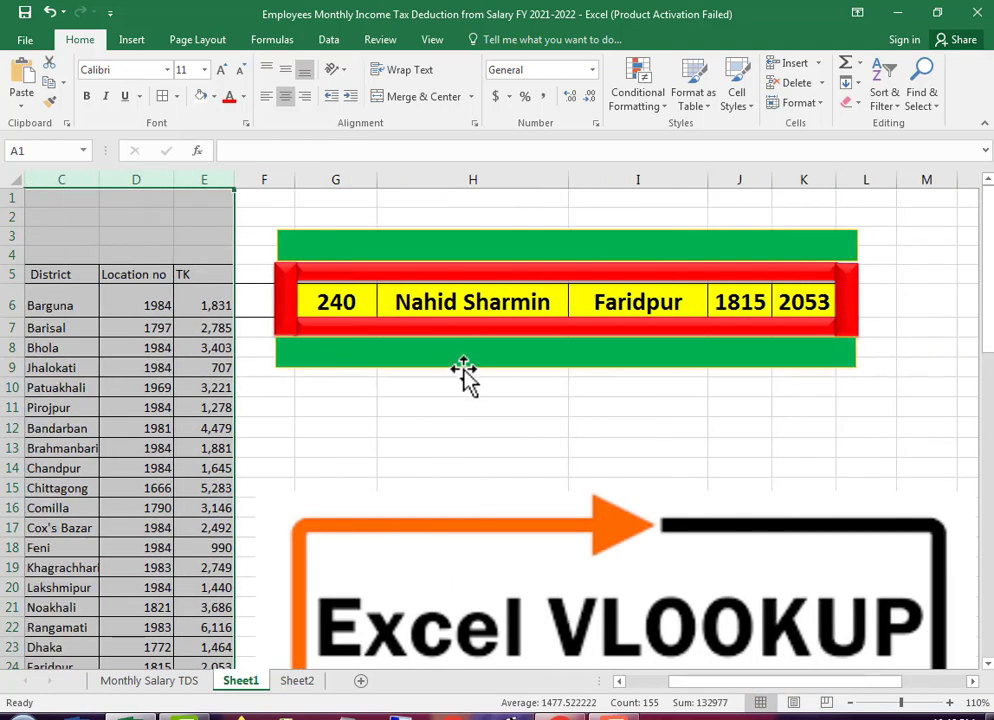
{"action": "left_click_drag", "start_coordinate": [703, 681], "coordinate": [506, 672]}
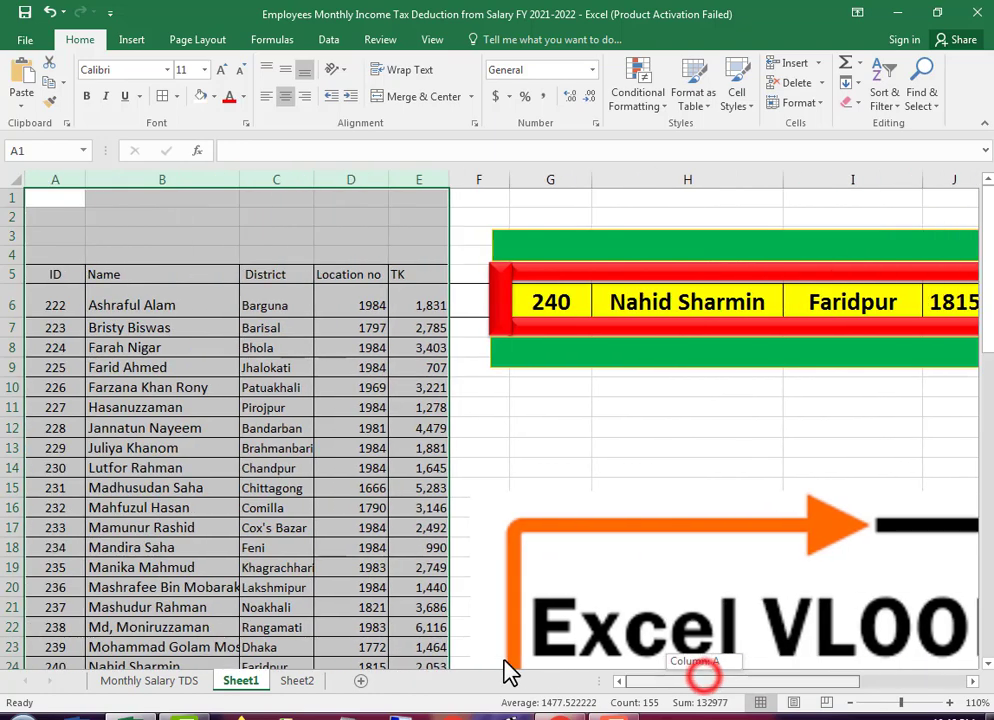
{"action": "scroll", "coordinate": [330, 560], "scroll_direction": "down", "scroll_amount": 4}
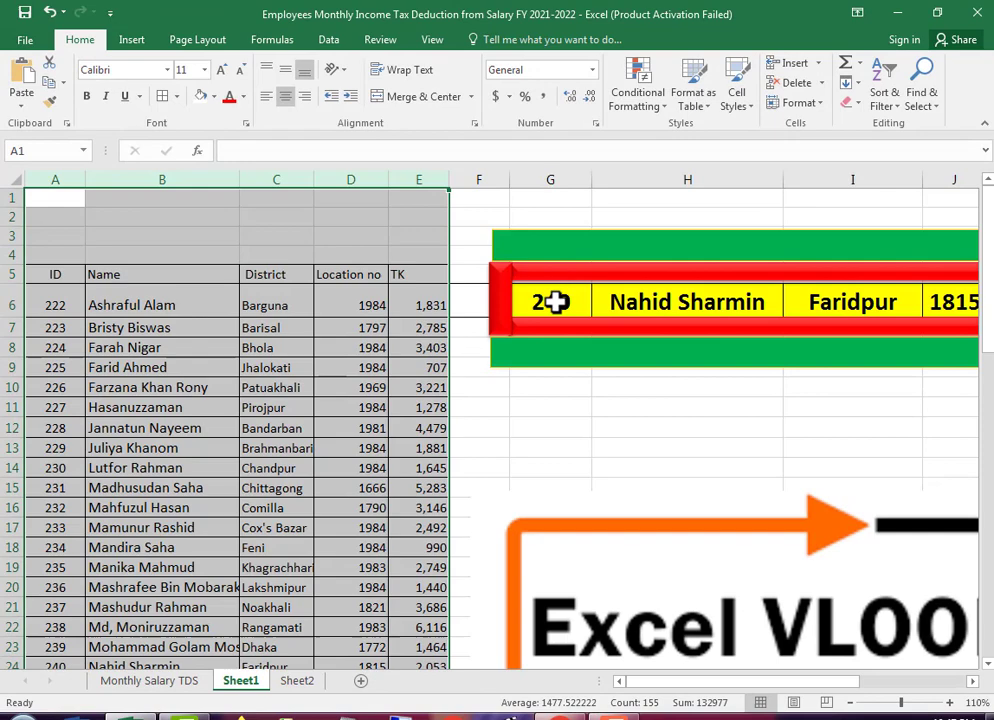
{"action": "left_click", "coordinate": [553, 302]}
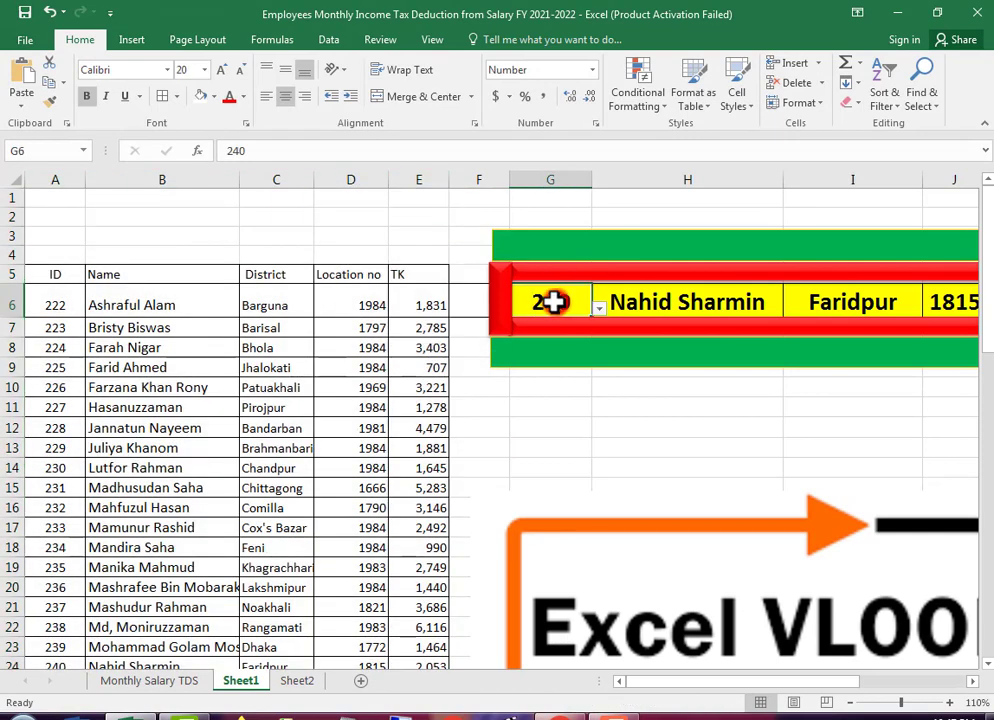
Step: Finish entering ID 249 in the card and readjust the zoom
{"action": "type", "text": "2"}
{"action": "key", "text": "Return"}
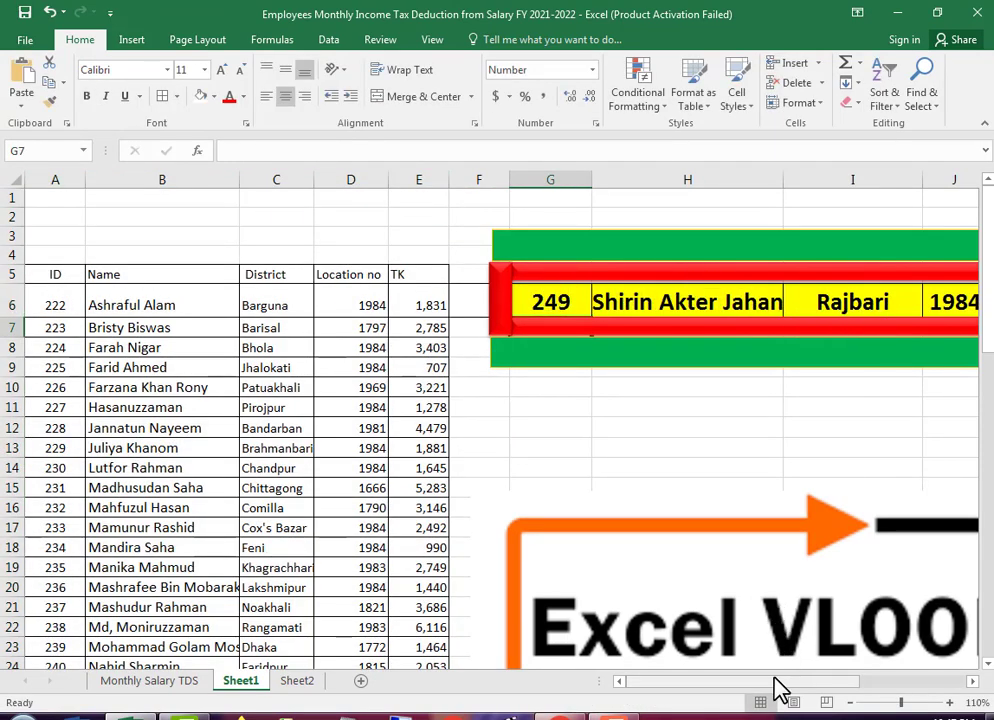
{"action": "left_click_drag", "start_coordinate": [772, 681], "coordinate": [870, 681]}
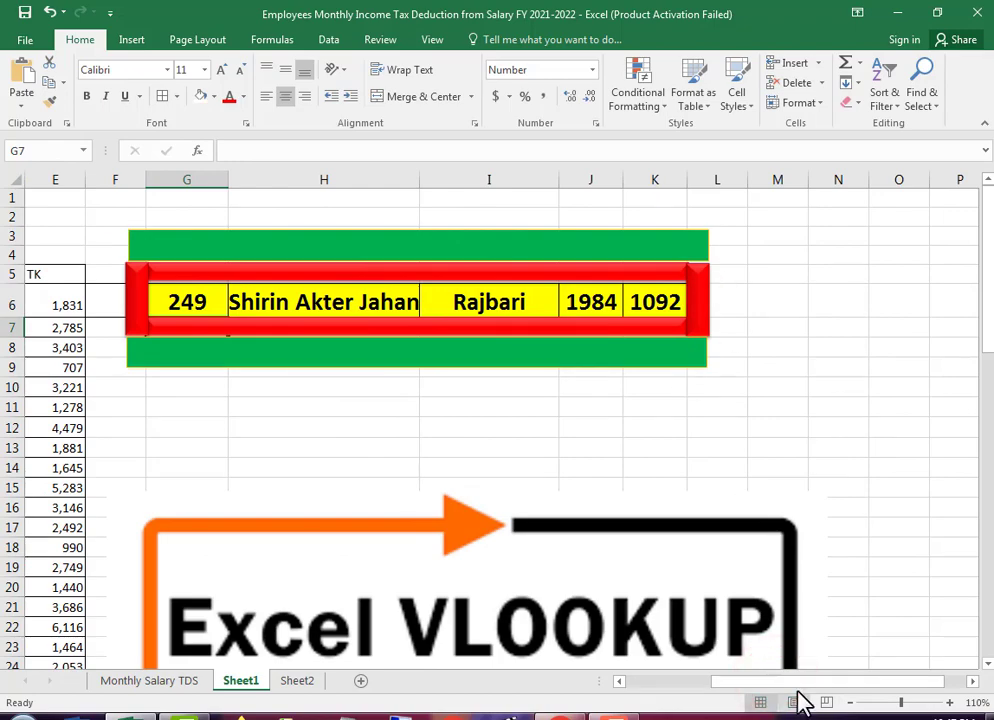
{"action": "left_click_drag", "start_coordinate": [803, 681], "coordinate": [632, 703]}
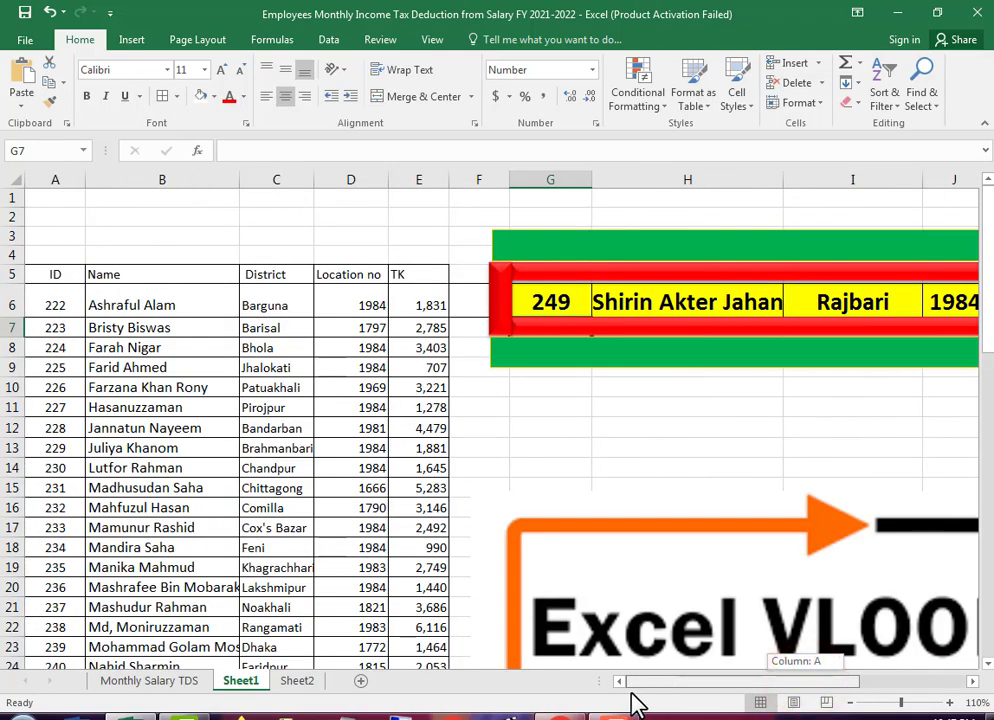
Step: Insert an empty column at F with Ctrl++ and select cell F6
{"action": "left_click", "coordinate": [485, 178]}
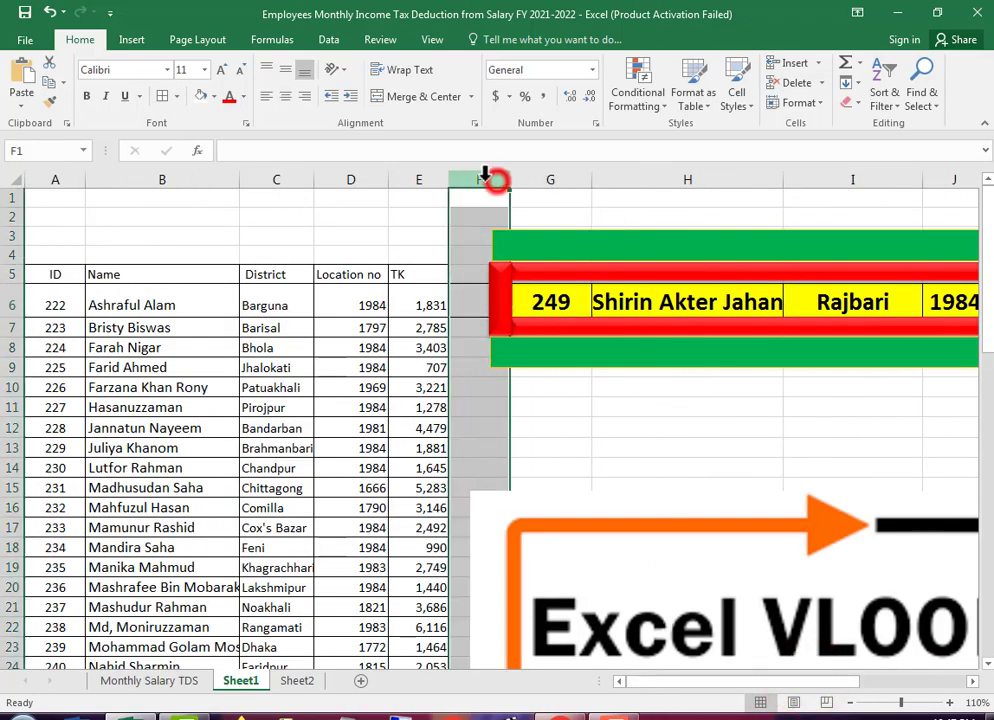
{"action": "key", "text": "ctrl+plus"}
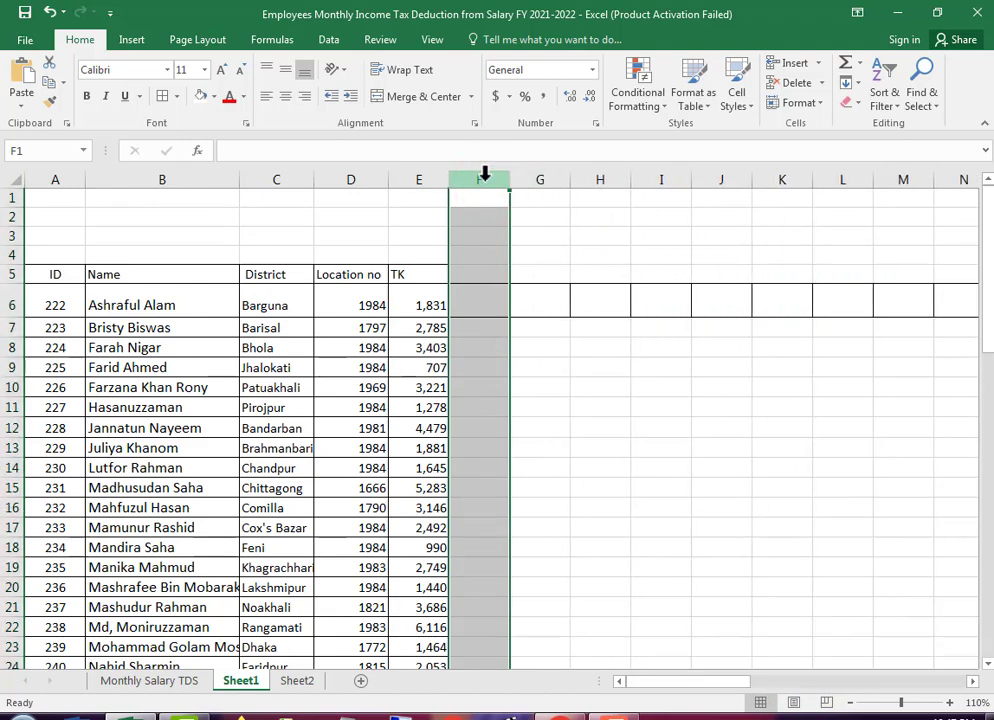
{"action": "left_click", "coordinate": [608, 375]}
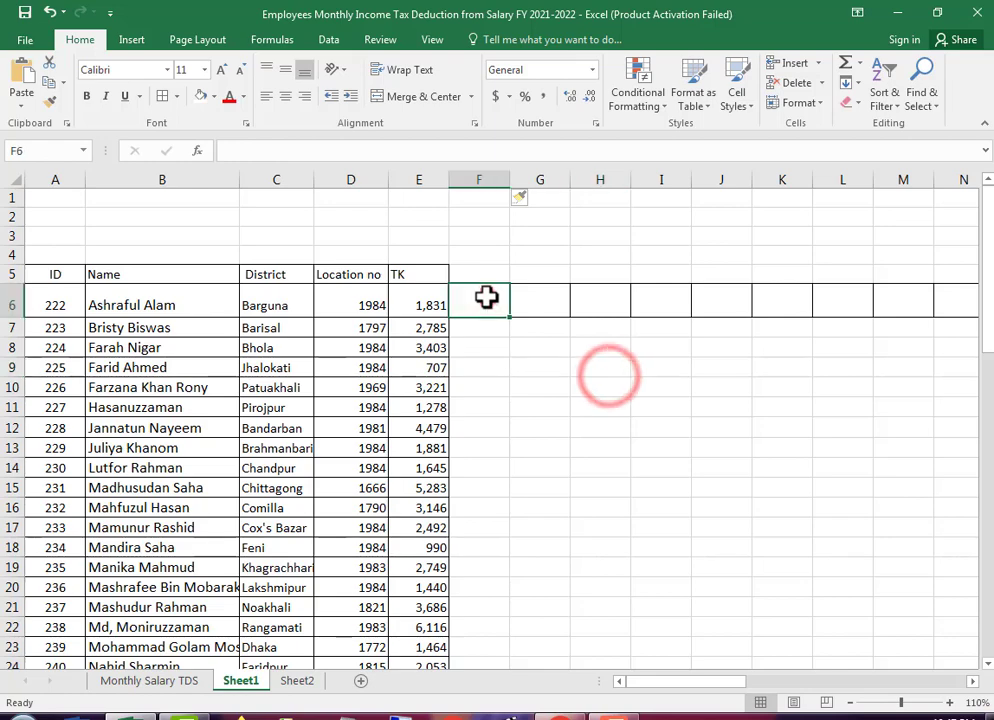
{"action": "left_click", "coordinate": [485, 298]}
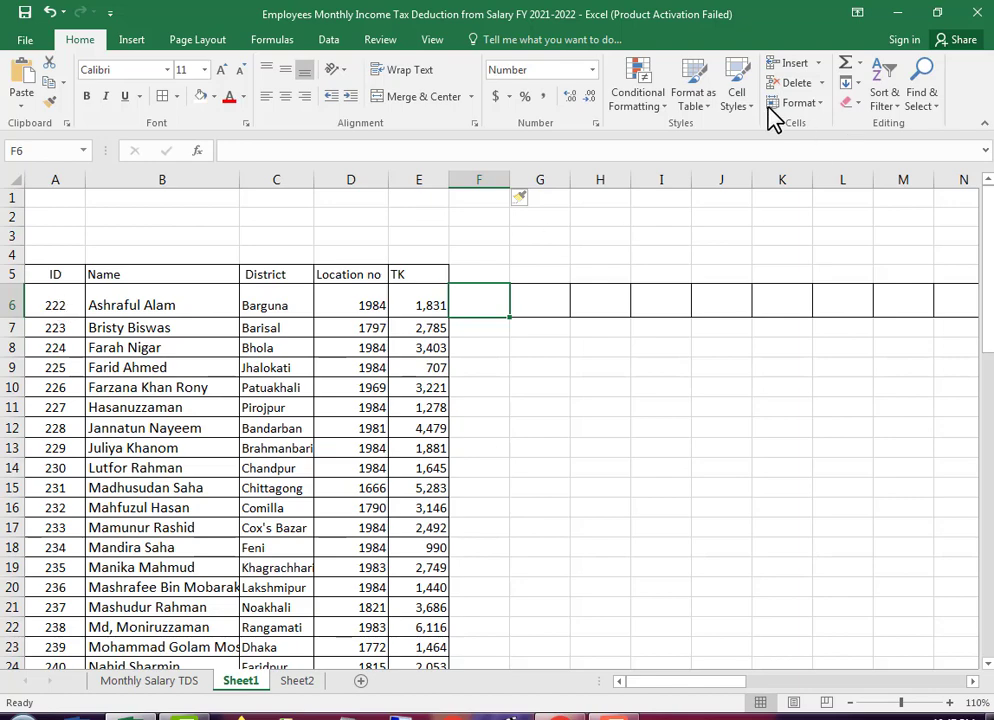
Step: Set F6's data validation to allow a List
{"action": "left_click", "coordinate": [333, 42]}
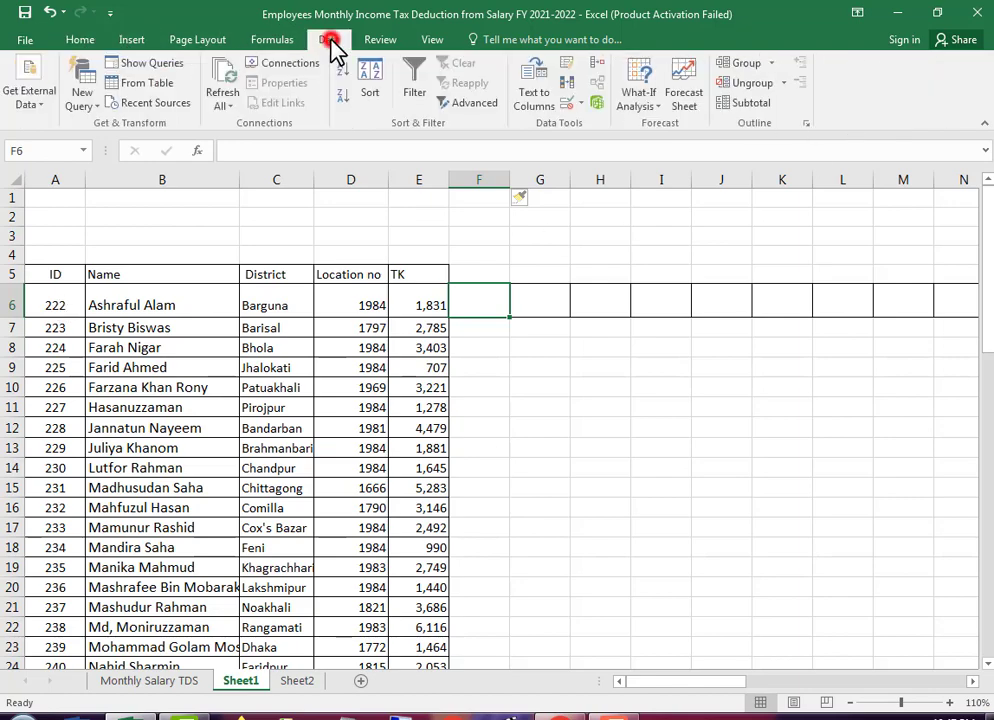
{"action": "left_click", "coordinate": [580, 104]}
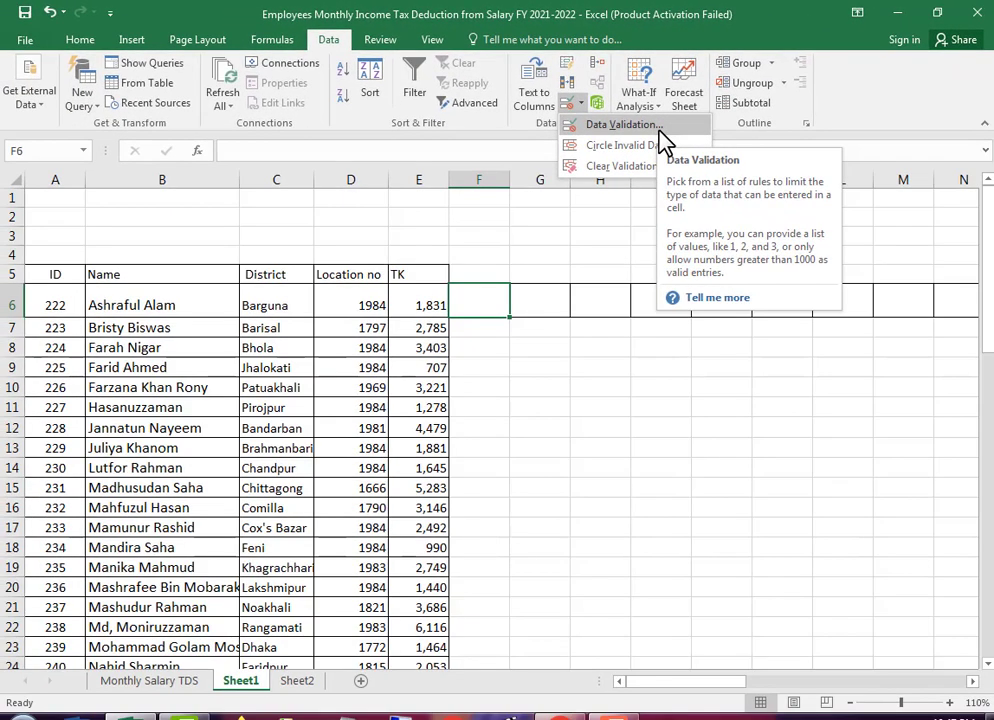
{"action": "left_click", "coordinate": [659, 131]}
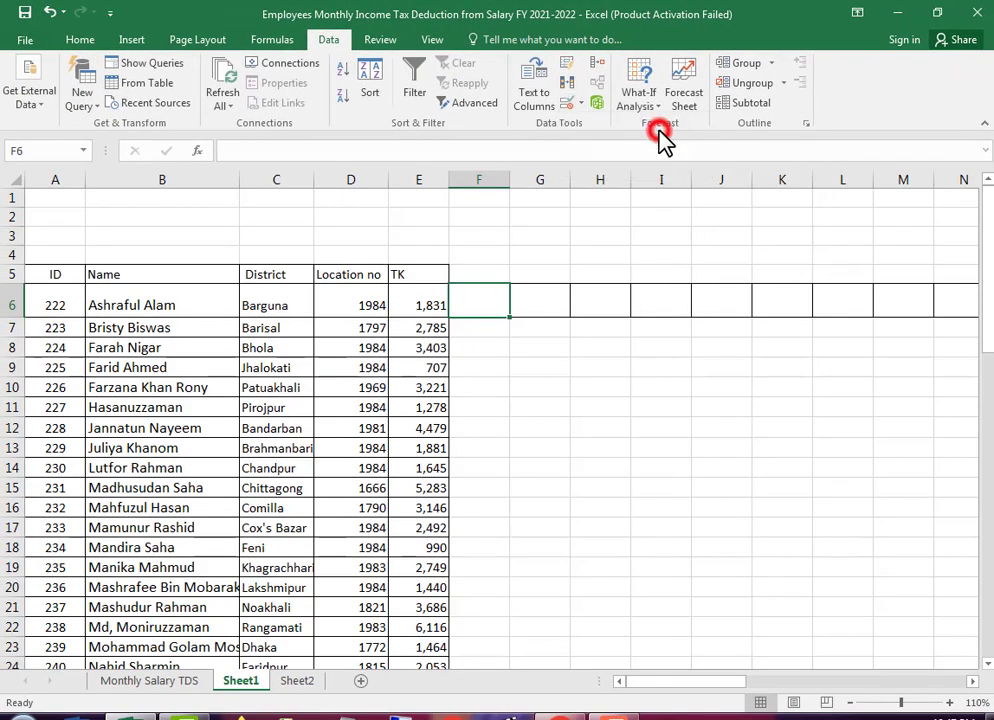
{"action": "left_click", "coordinate": [784, 251]}
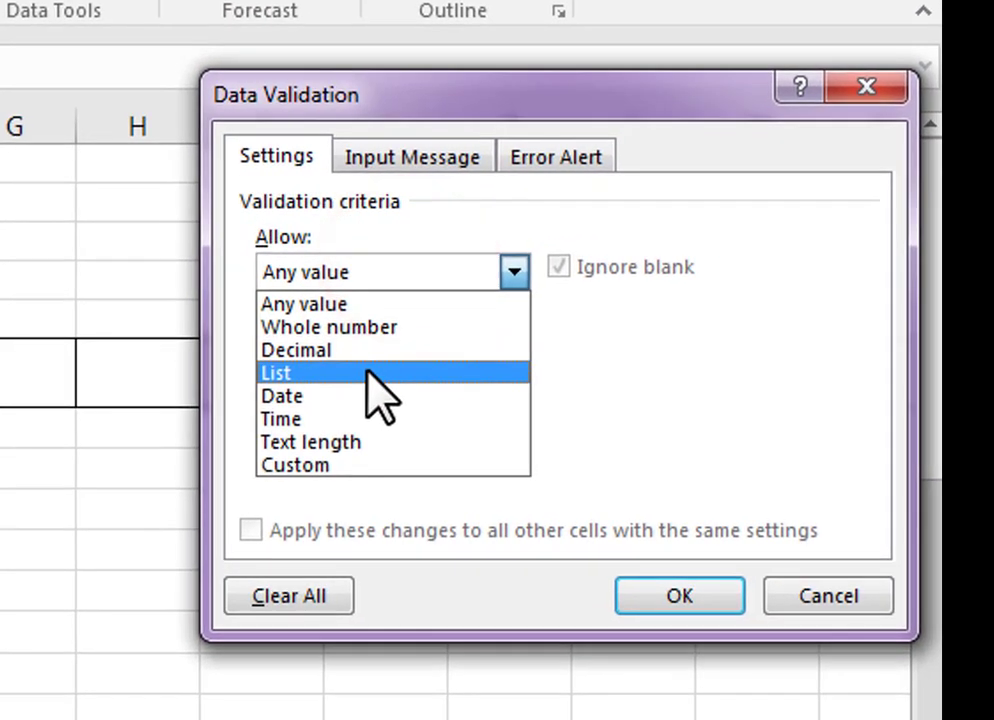
{"action": "left_click", "coordinate": [714, 302]}
{"action": "left_click", "coordinate": [368, 374]}
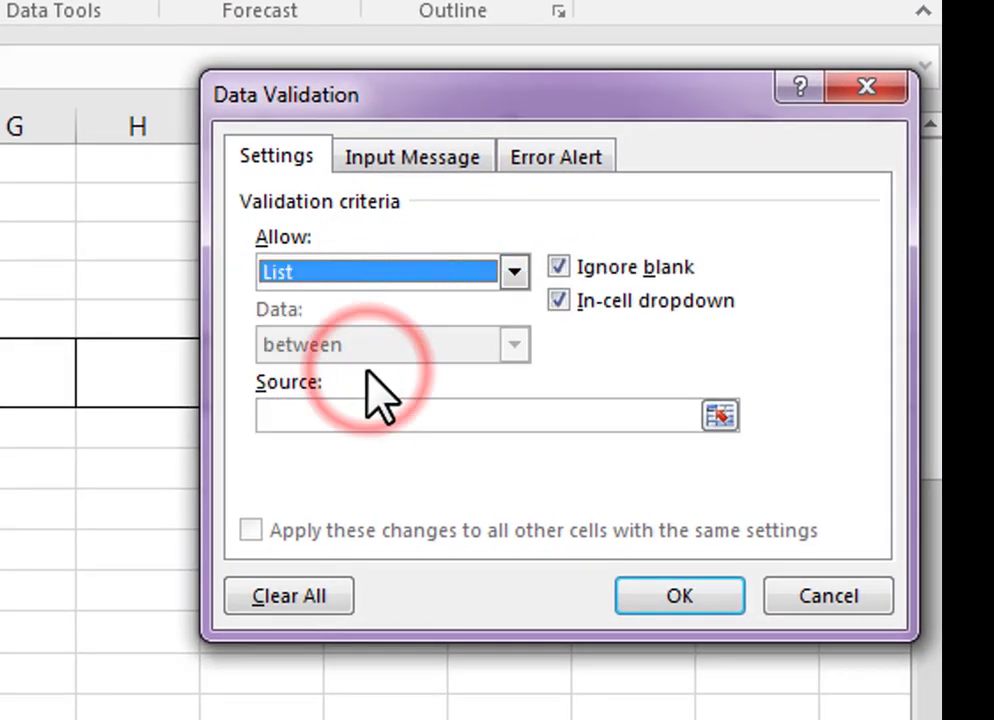
Step: Use the IDs in $A$6:$A$35 as the list source and apply the validation
{"action": "left_click", "coordinate": [345, 418]}
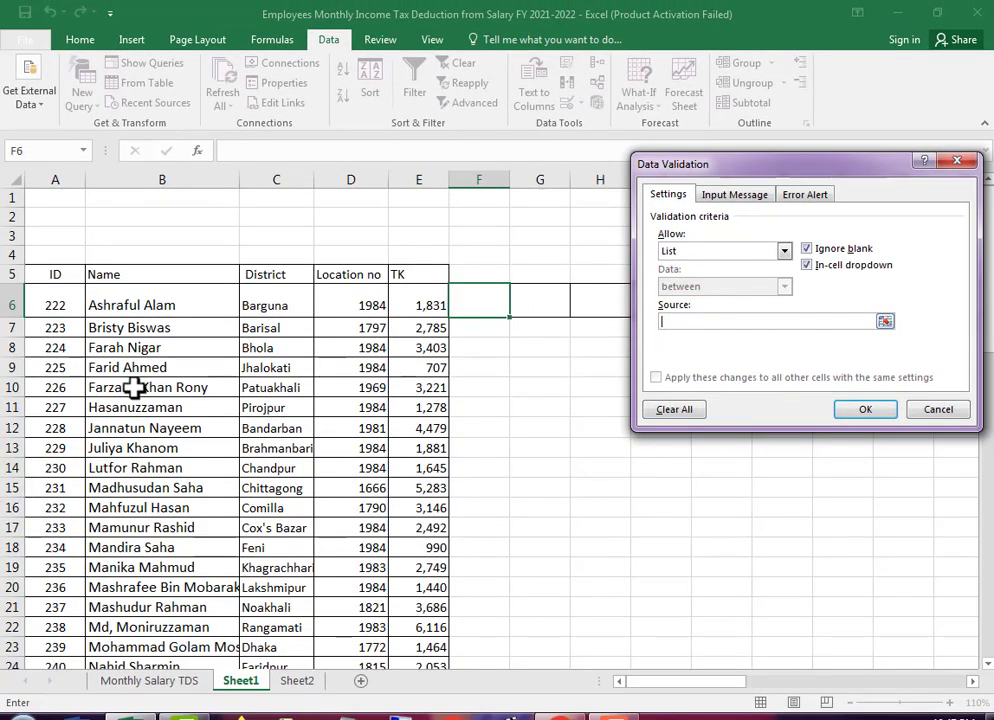
{"action": "mouse_move", "coordinate": [50, 343]}
{"action": "left_mouse_down"}
{"action": "mouse_move", "coordinate": [55, 708]}
{"action": "mouse_move", "coordinate": [52, 622]}
{"action": "left_mouse_up"}
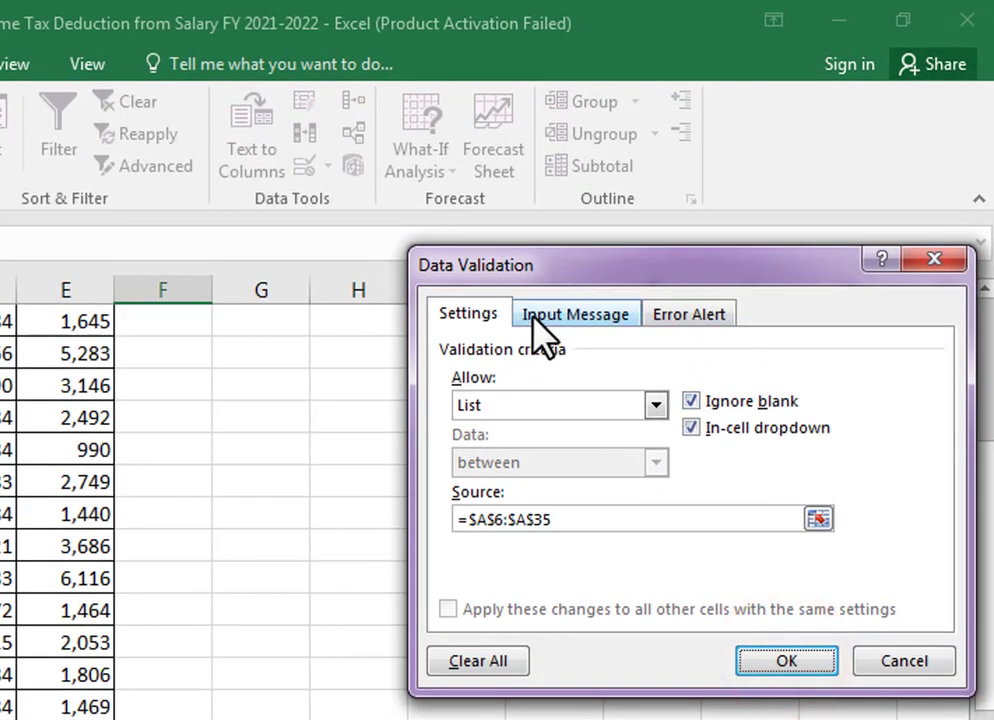
{"action": "left_click", "coordinate": [681, 316]}
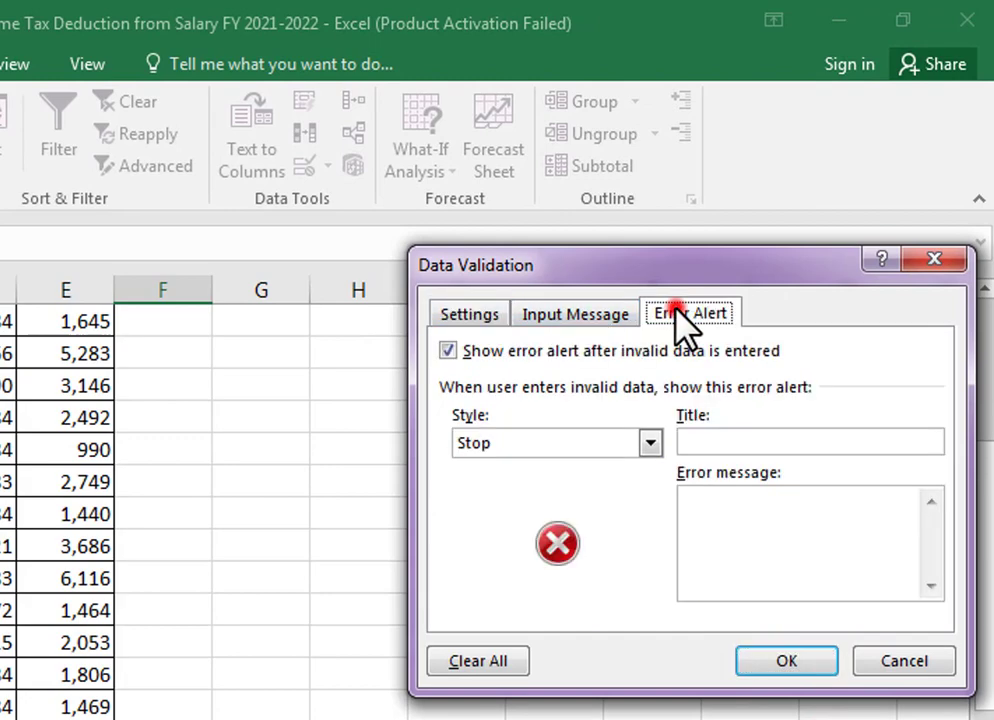
{"action": "left_click", "coordinate": [575, 316]}
{"action": "left_click", "coordinate": [458, 314]}
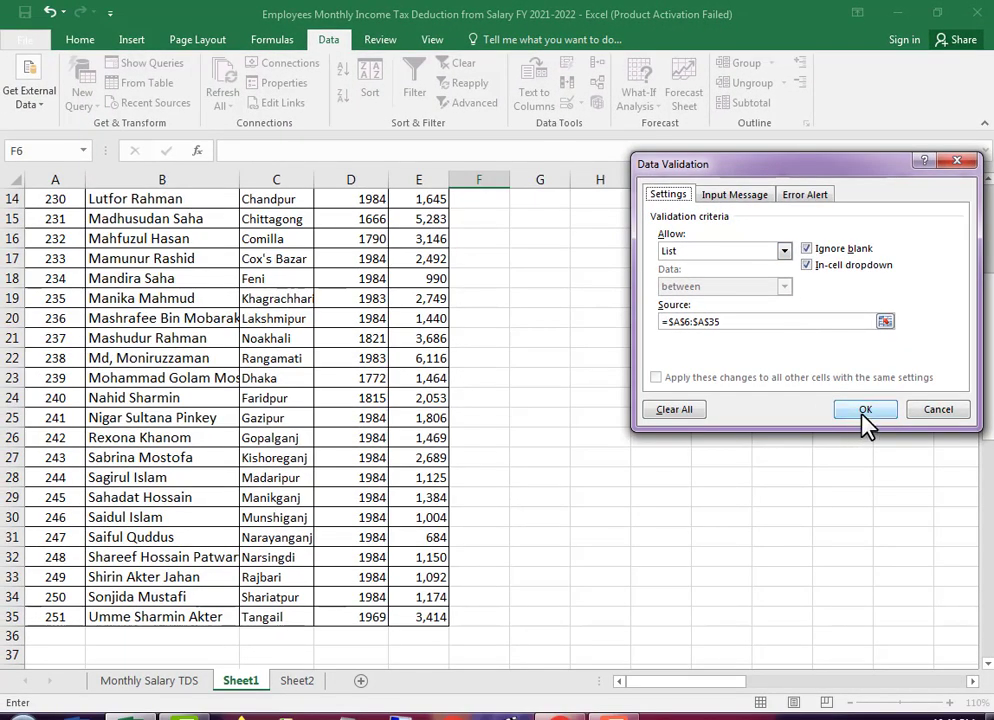
{"action": "left_click", "coordinate": [865, 410]}
{"action": "scroll", "coordinate": [606, 375], "scroll_direction": "up", "scroll_amount": 5}
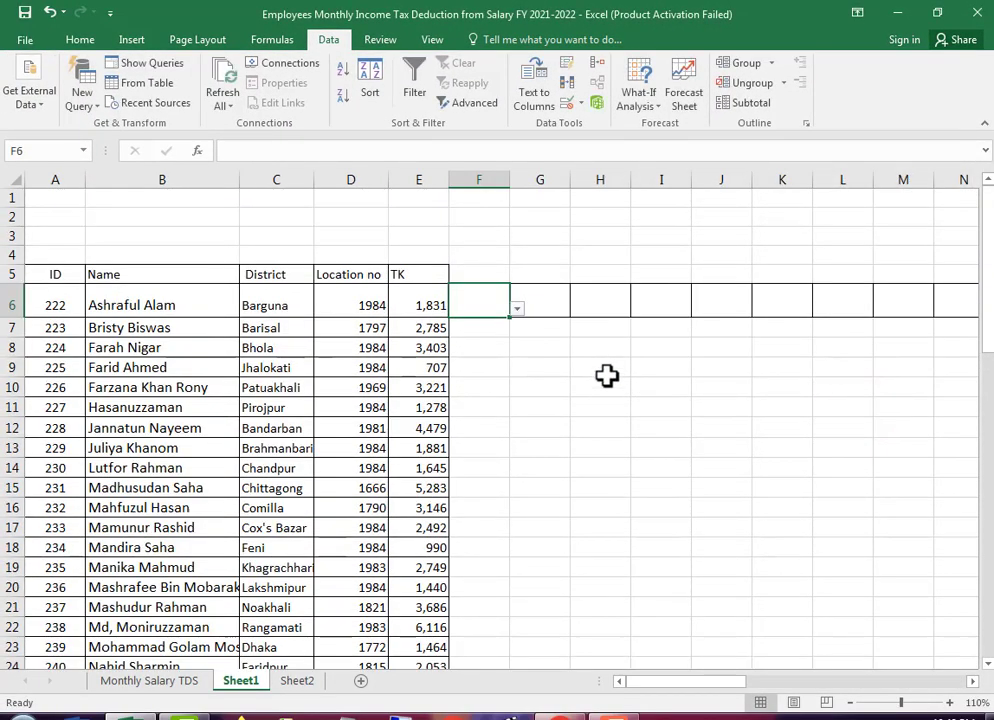
Step: Choose ID 222 from F6's dropdown list and start editing cell G6
{"action": "left_click", "coordinate": [517, 310]}
{"action": "left_click", "coordinate": [484, 323]}
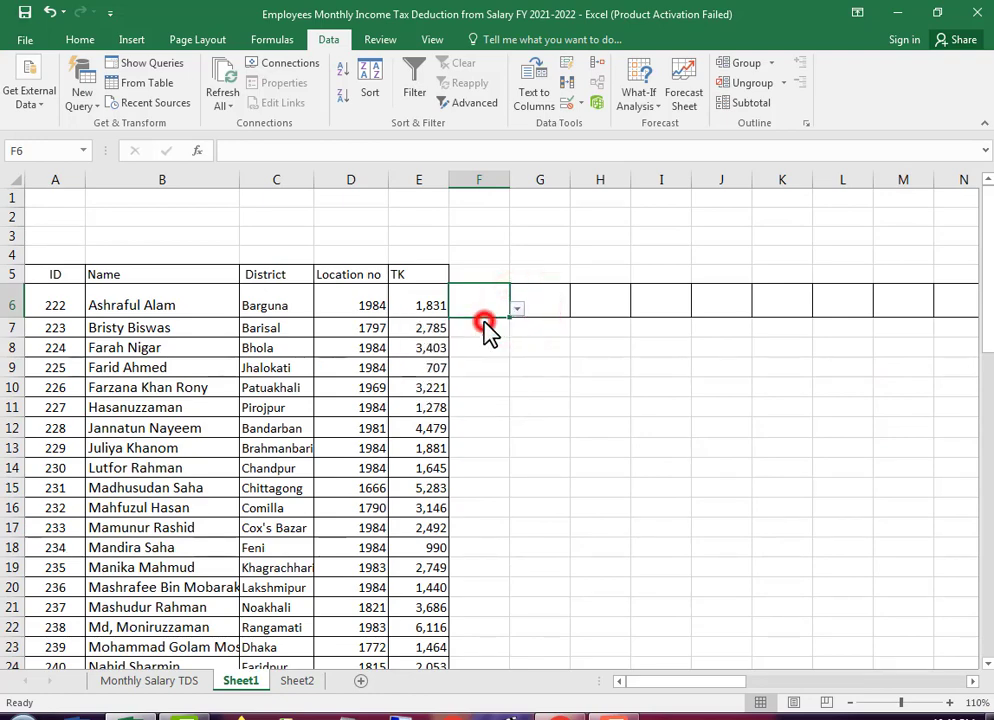
{"action": "left_click", "coordinate": [515, 310]}
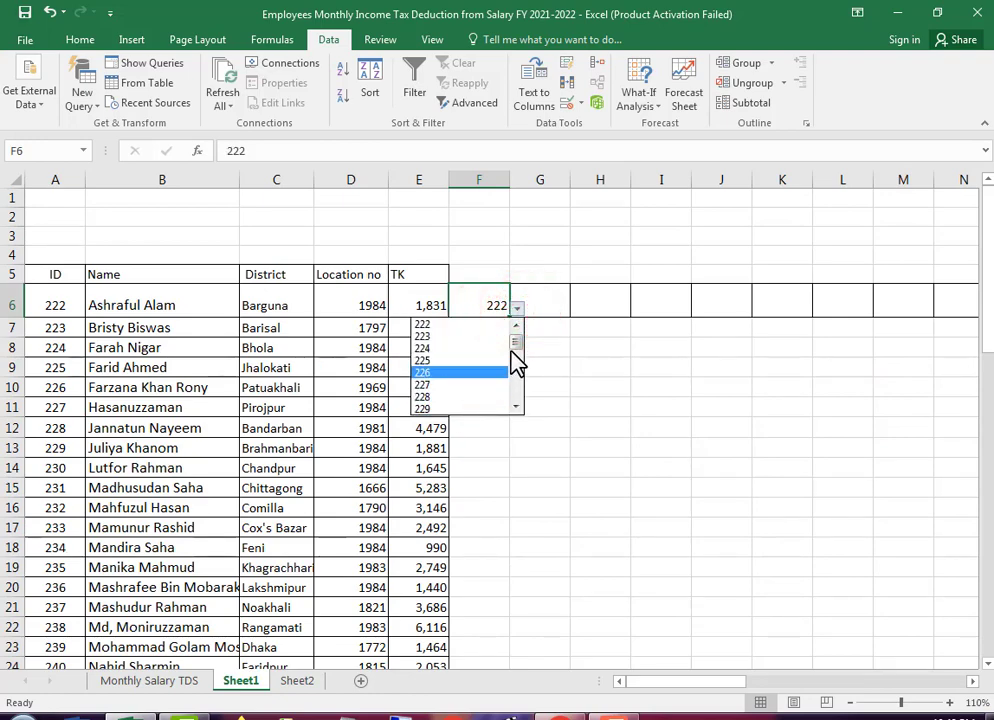
{"action": "mouse_move", "coordinate": [514, 340]}
{"action": "left_mouse_down"}
{"action": "mouse_move", "coordinate": [522, 368]}
{"action": "mouse_move", "coordinate": [537, 295]}
{"action": "left_mouse_up"}
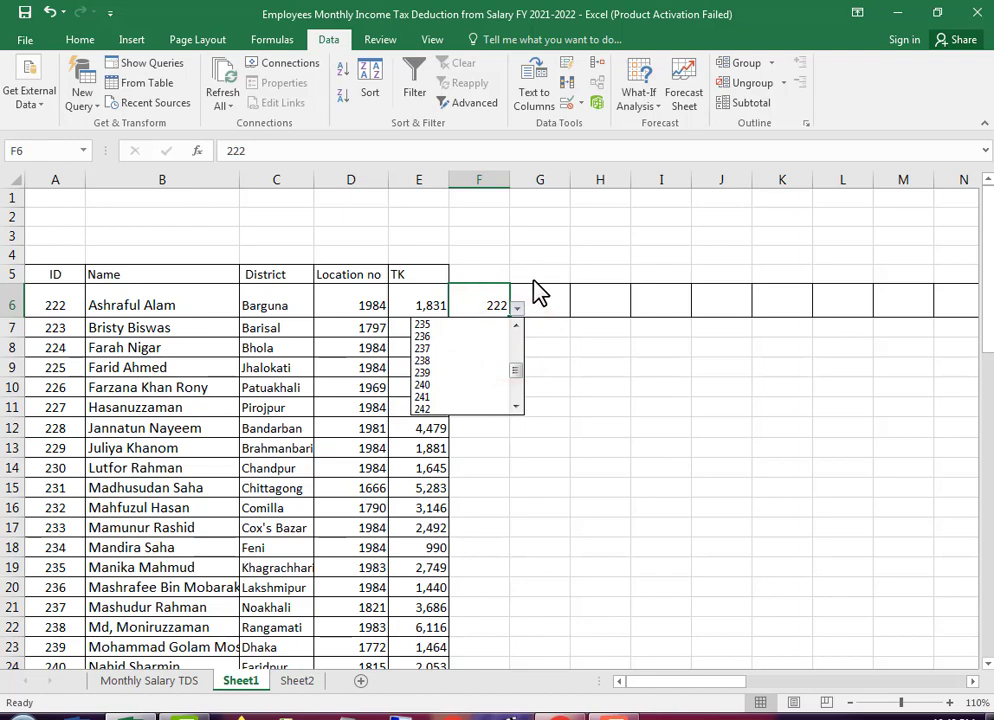
{"action": "left_click_drag", "start_coordinate": [516, 372], "coordinate": [524, 330]}
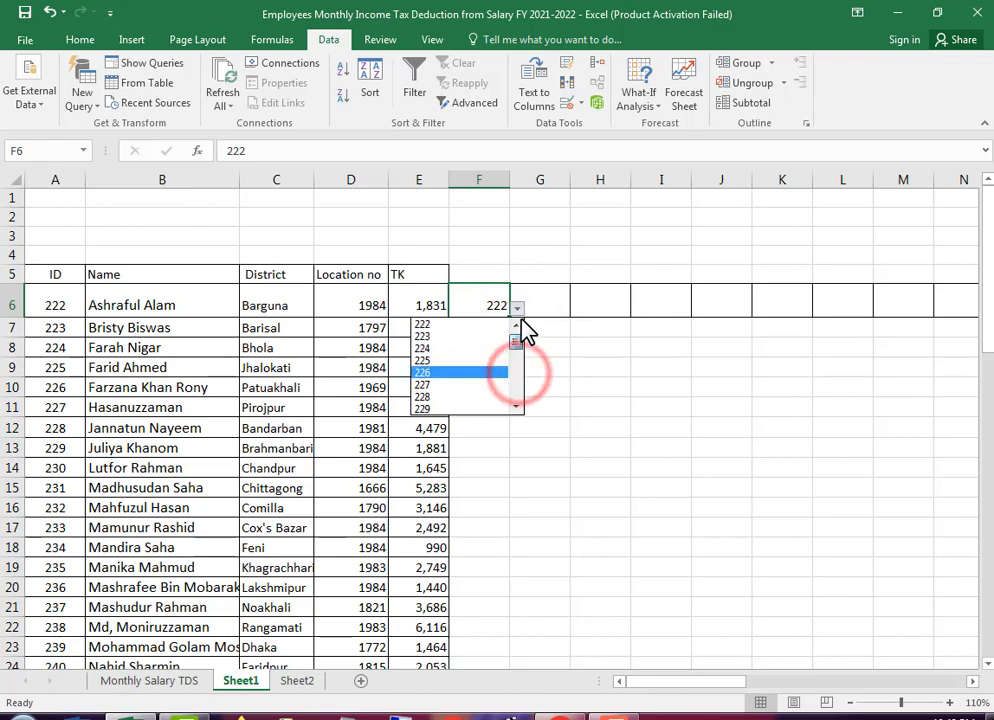
{"action": "left_click", "coordinate": [440, 325]}
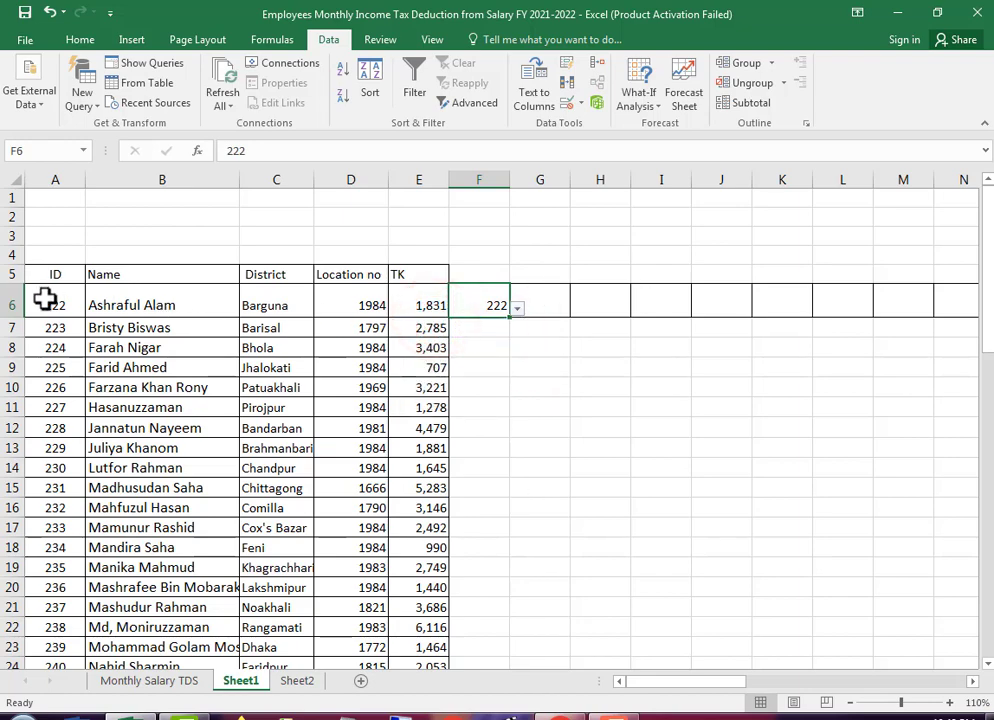
{"action": "double_click", "coordinate": [549, 303]}
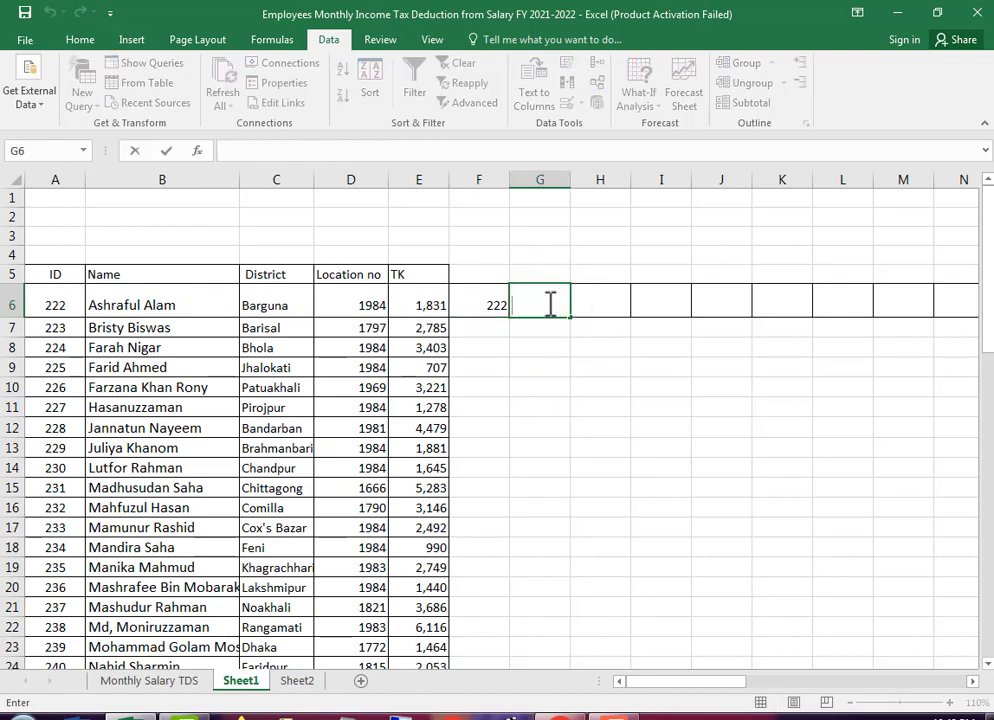
Step: Start =VLOOKUP( in G6 with F6 as the lookup value, followed by a comma
{"action": "type", "text": "=v"}
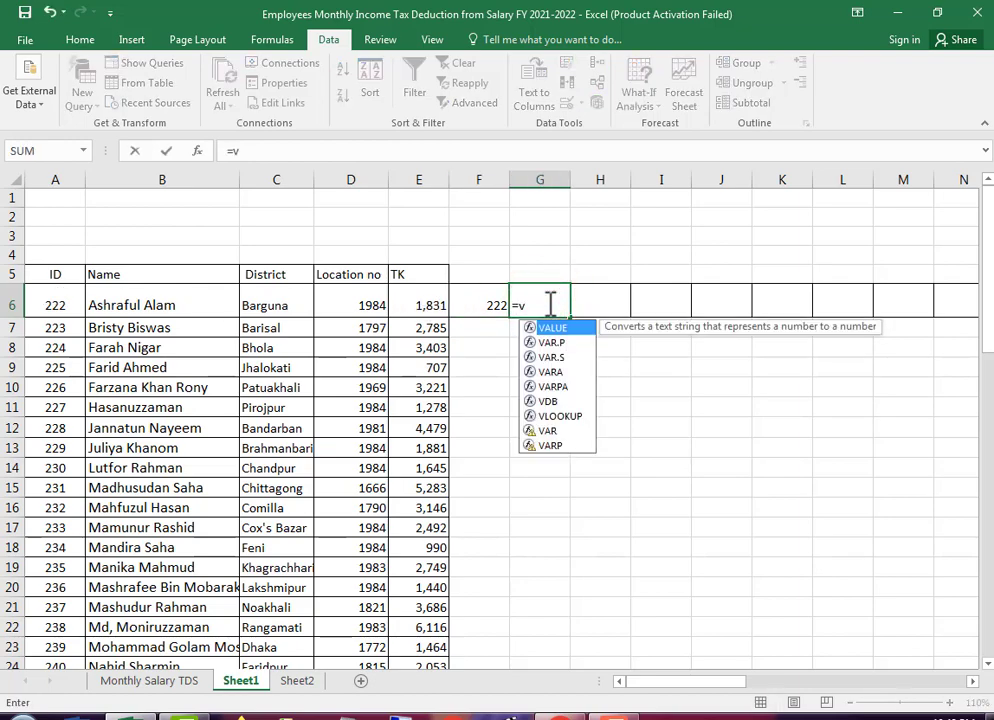
{"action": "type", "text": "l"}
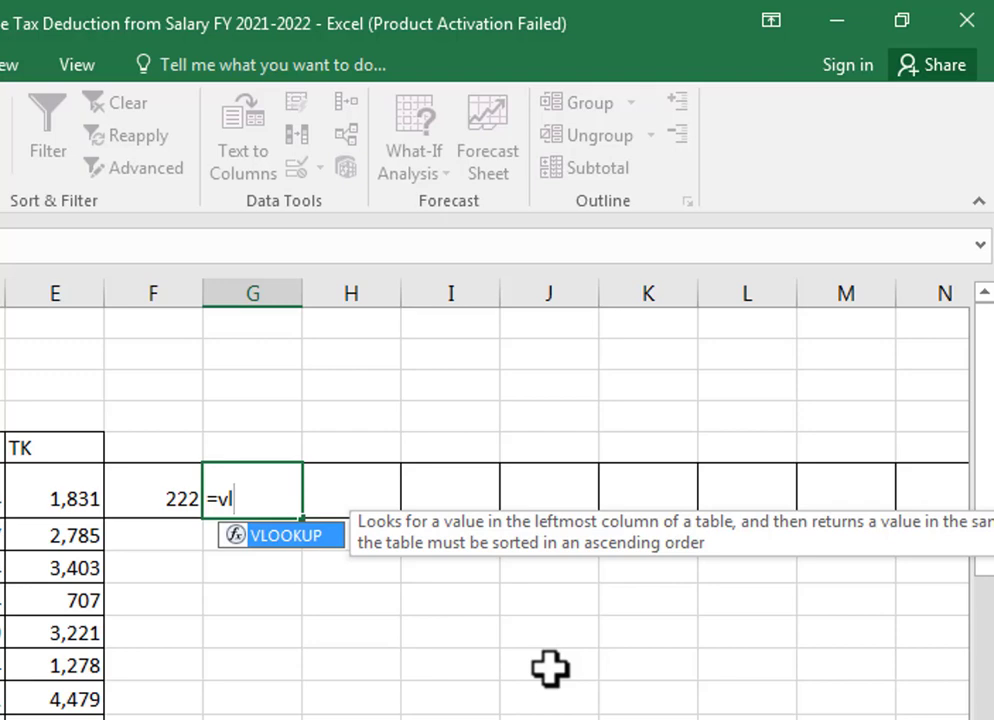
{"action": "key", "text": "Tab"}
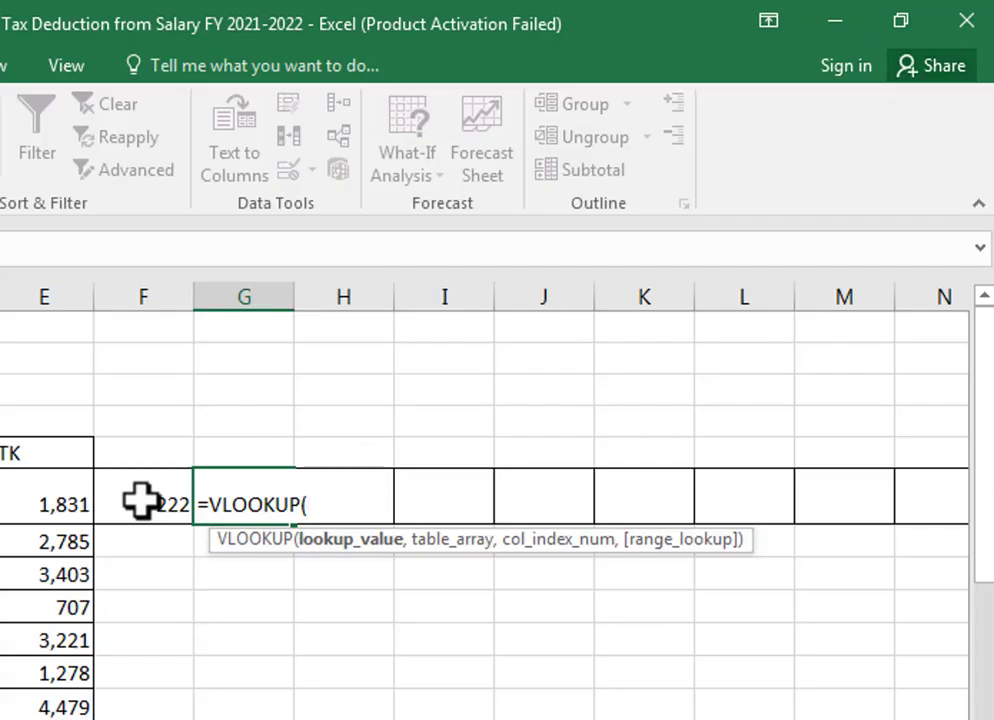
{"action": "left_click", "coordinate": [141, 500]}
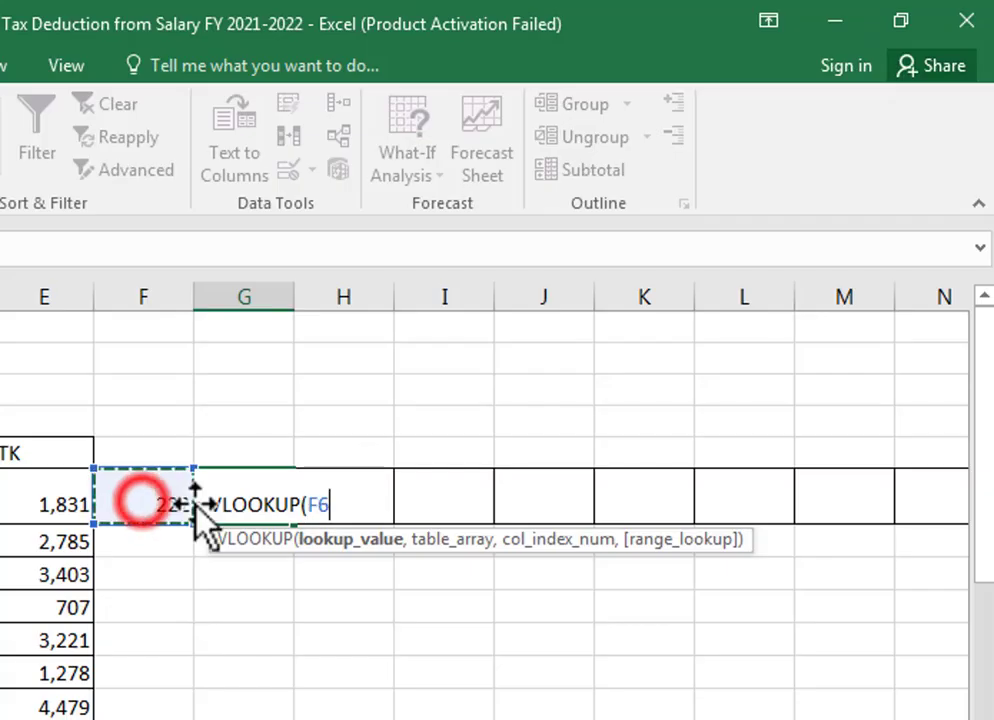
{"action": "type", "text": ","}
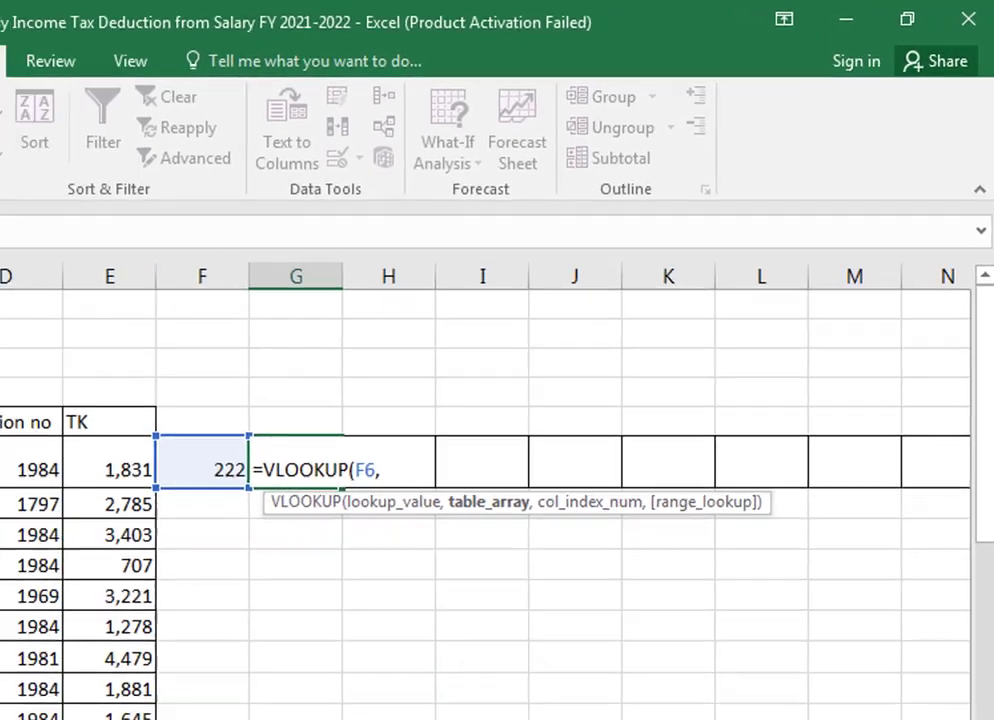
Step: Complete G6 as =VLOOKUP(F6,A6:E35,2,0) to return employee 222's name
{"action": "mouse_move", "coordinate": [14, 316]}
{"action": "left_mouse_down"}
{"action": "mouse_move", "coordinate": [93, 438]}
{"action": "mouse_move", "coordinate": [434, 706]}
{"action": "left_mouse_up"}
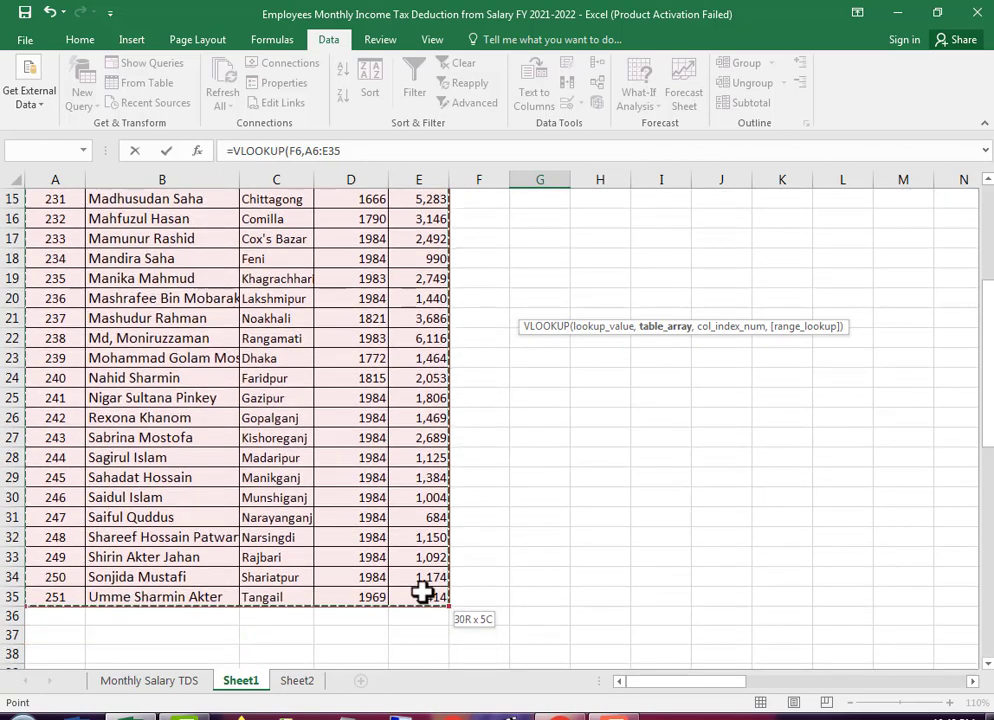
{"action": "left_click_drag", "start_coordinate": [434, 706], "coordinate": [421, 597]}
{"action": "scroll", "coordinate": [849, 425], "scroll_direction": "up", "scroll_amount": 5}
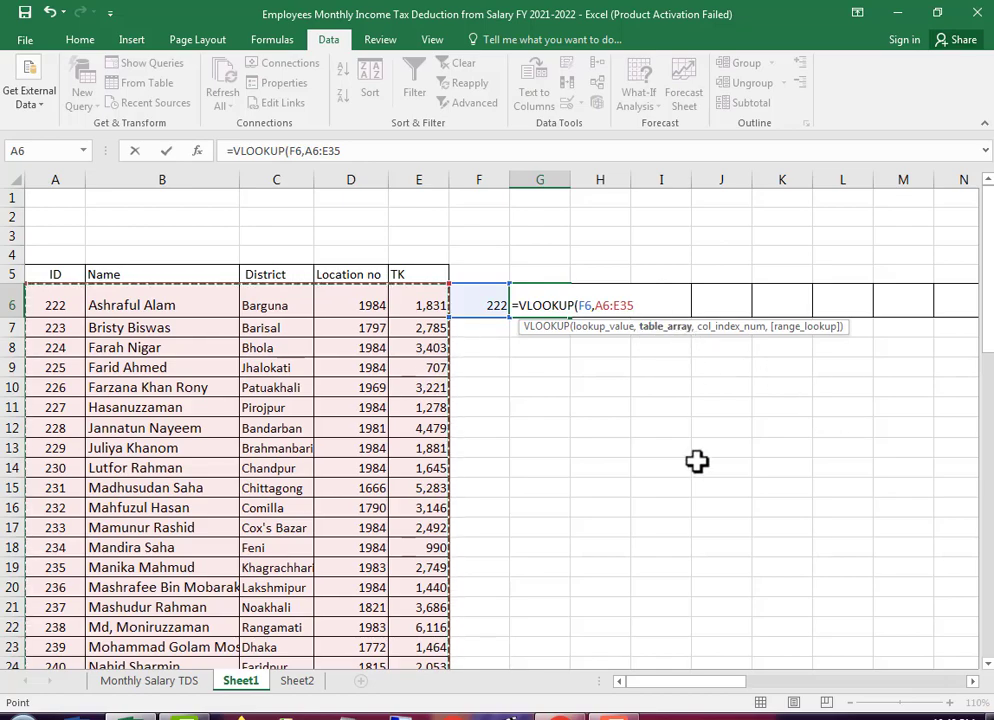
{"action": "type", "text": ",2"}
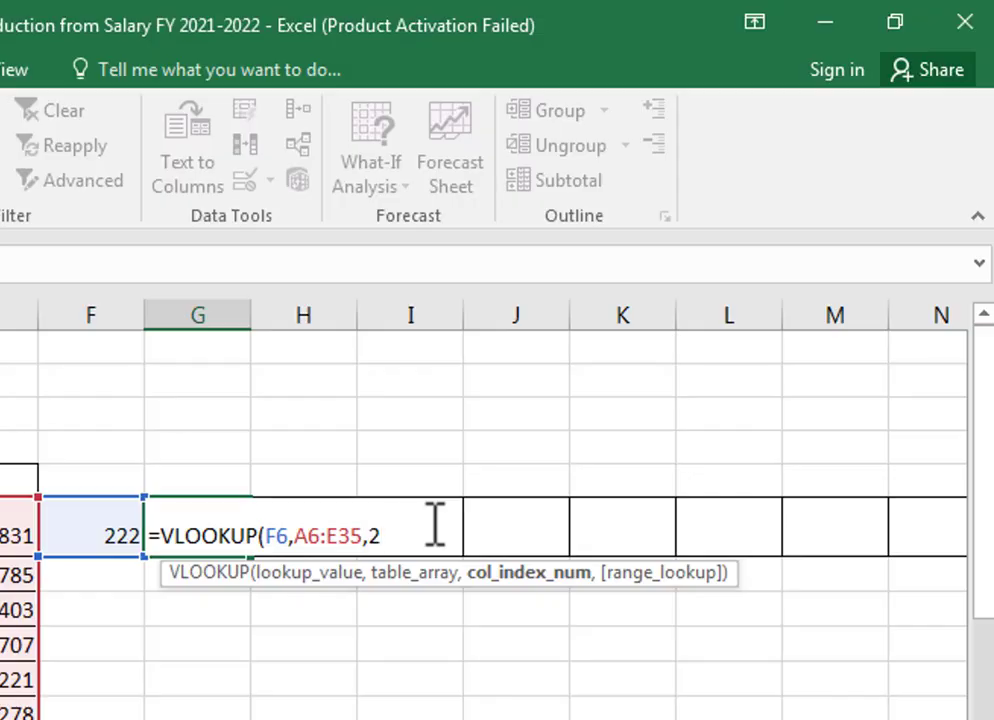
{"action": "type", "text": ",0"}
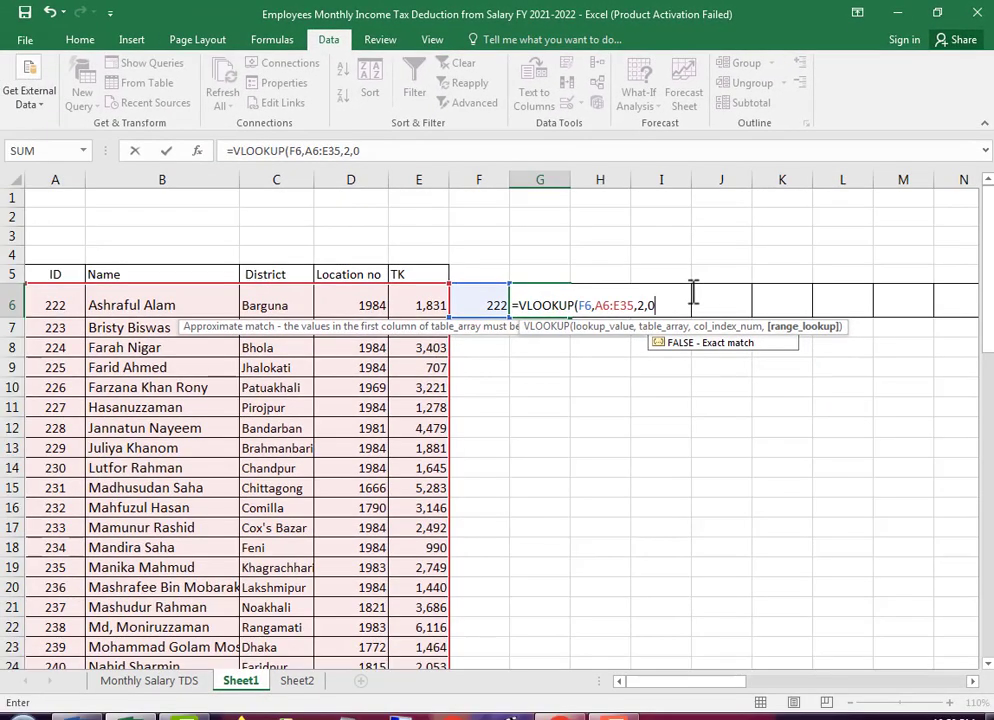
{"action": "type", "text": ")"}
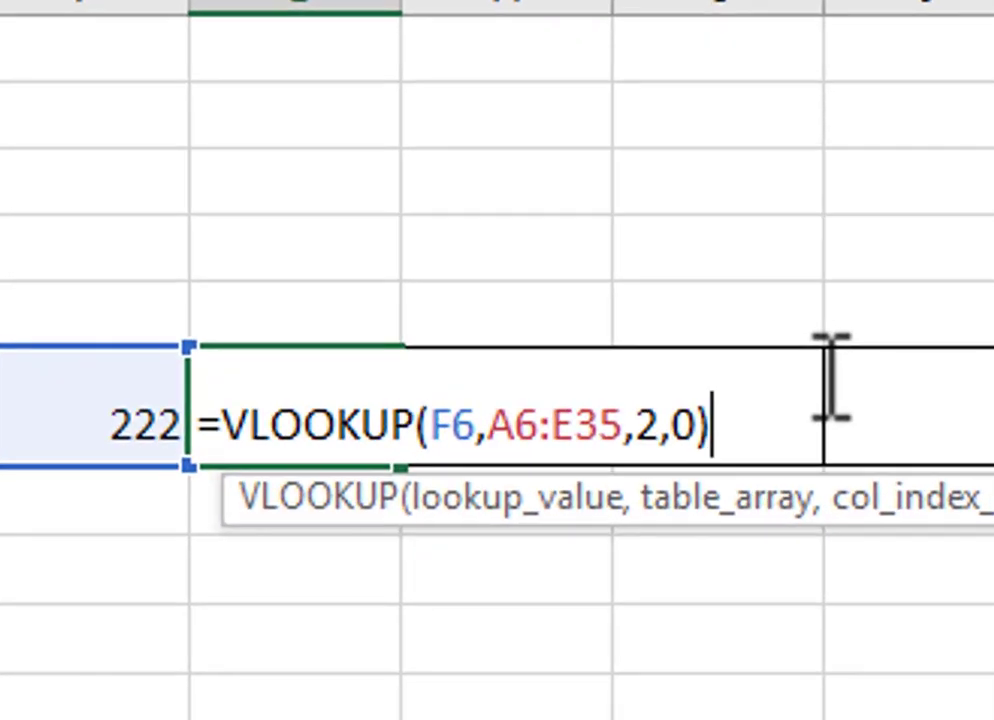
{"action": "key", "text": "Return"}
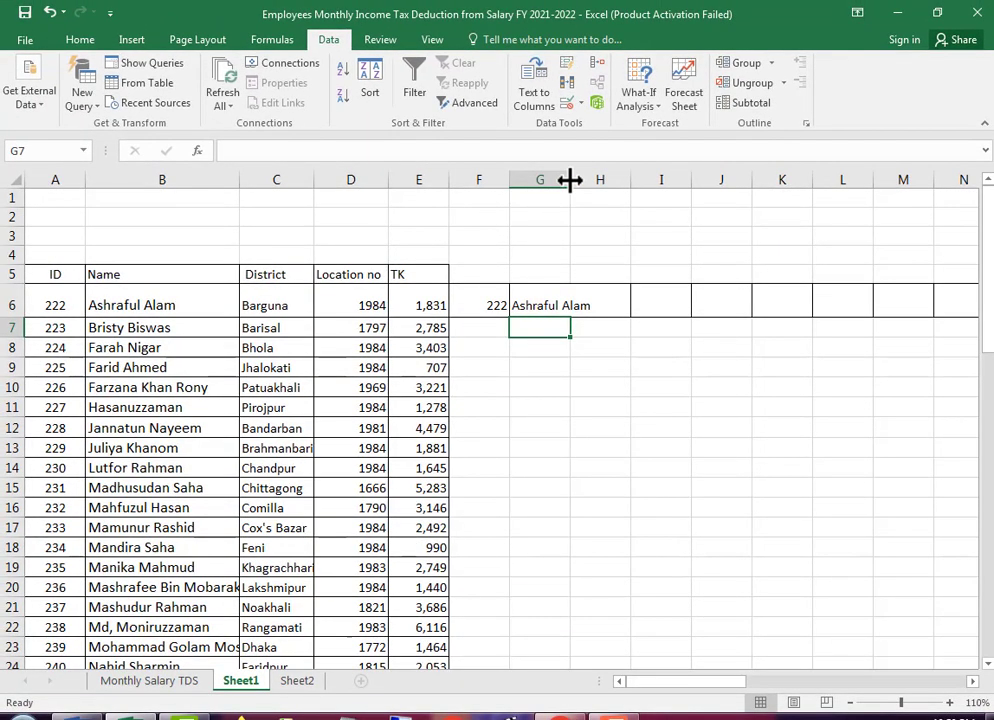
Step: Widen column G, then begin a VLOOKUP in H6 using F6 as the lookup value
{"action": "left_click_drag", "start_coordinate": [570, 179], "coordinate": [605, 180]}
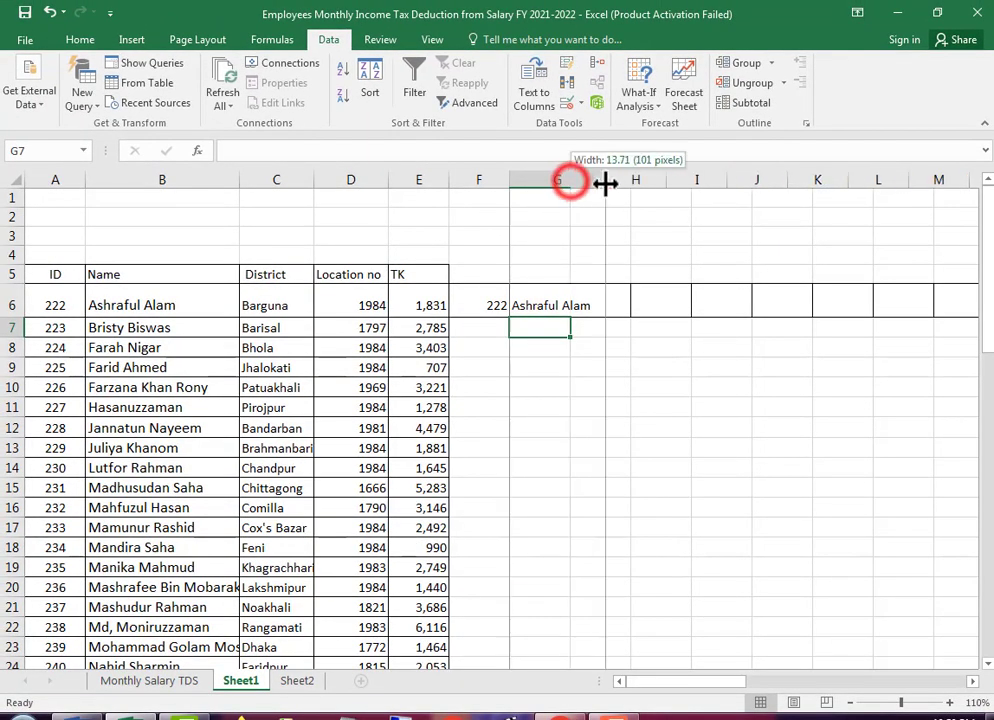
{"action": "left_click", "coordinate": [630, 301]}
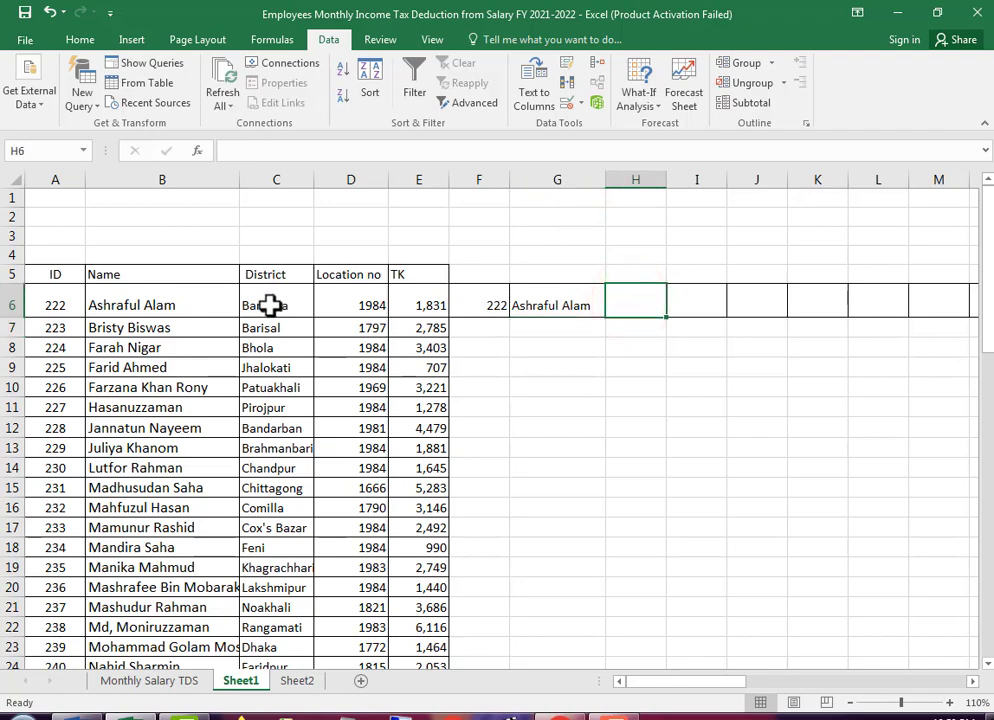
{"action": "left_click", "coordinate": [643, 311]}
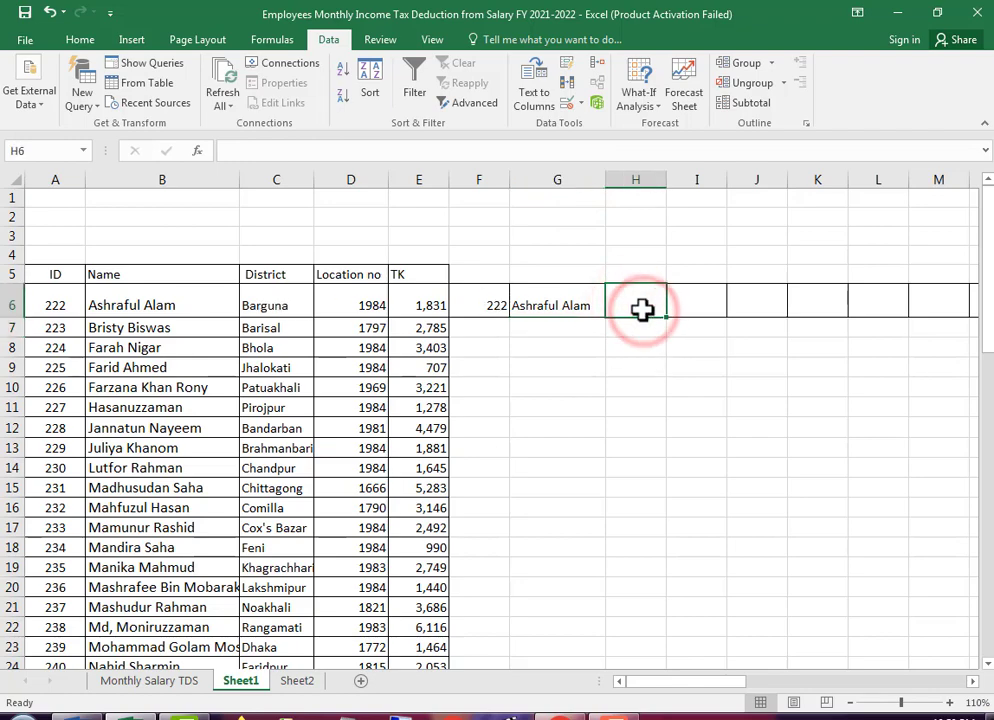
{"action": "type", "text": "=vl"}
{"action": "key", "text": "Tab"}
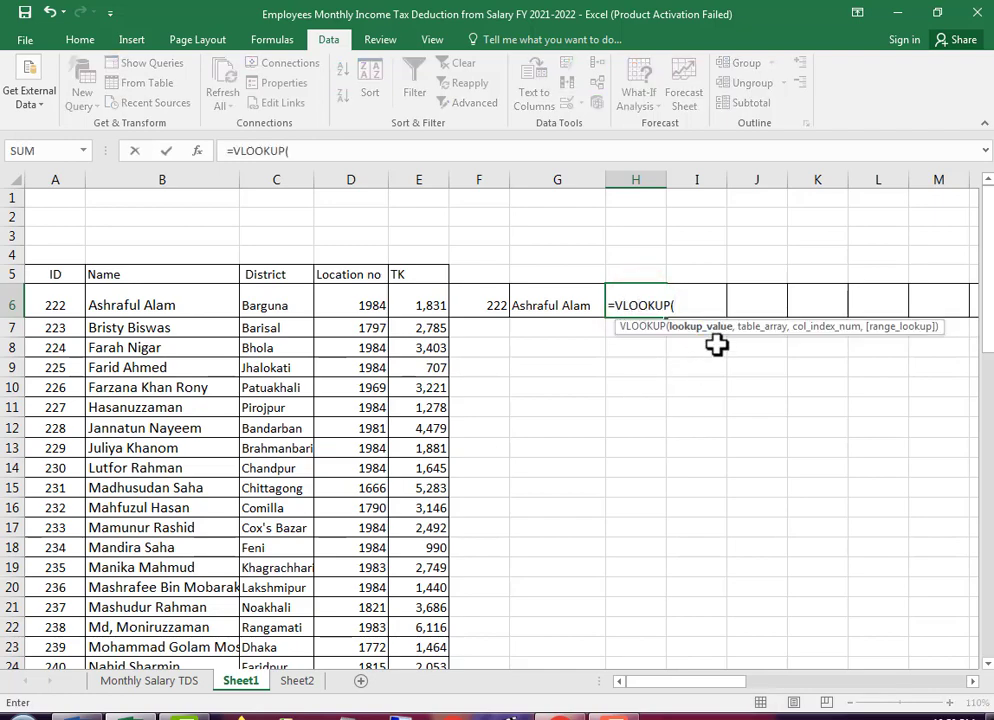
{"action": "left_click", "coordinate": [484, 309]}
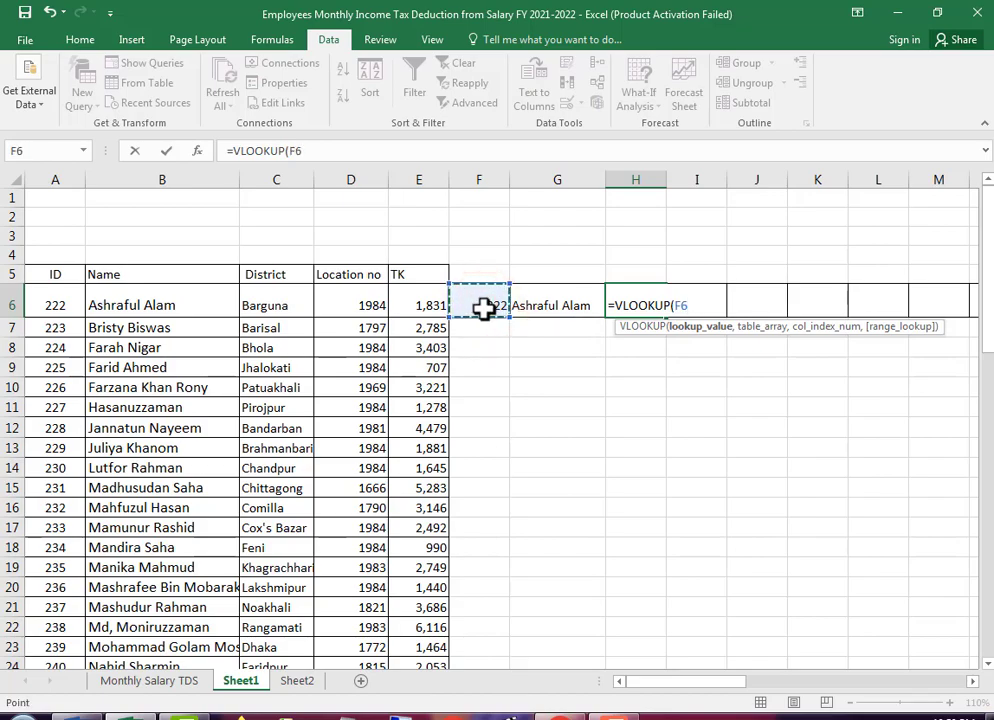
{"action": "type", "text": ","}
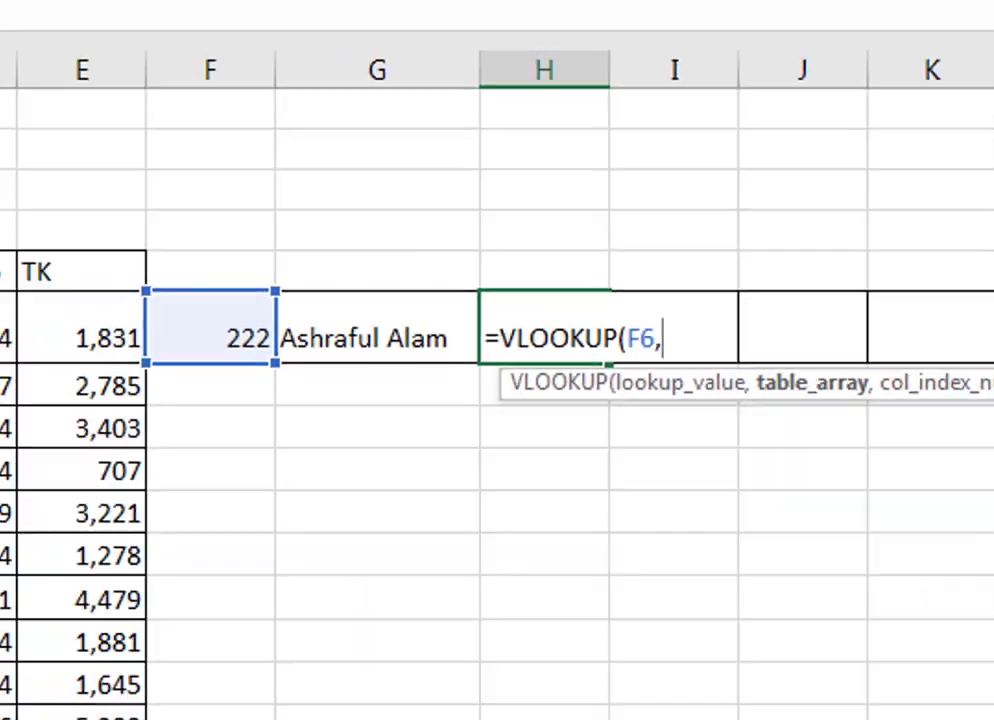
Step: Finish H6 as =VLOOKUP(F6,A6:E35,3,0) so it returns the district Barguna
{"action": "mouse_move", "coordinate": [59, 305]}
{"action": "left_mouse_down"}
{"action": "mouse_move", "coordinate": [59, 326]}
{"action": "mouse_move", "coordinate": [450, 648]}
{"action": "left_mouse_up"}
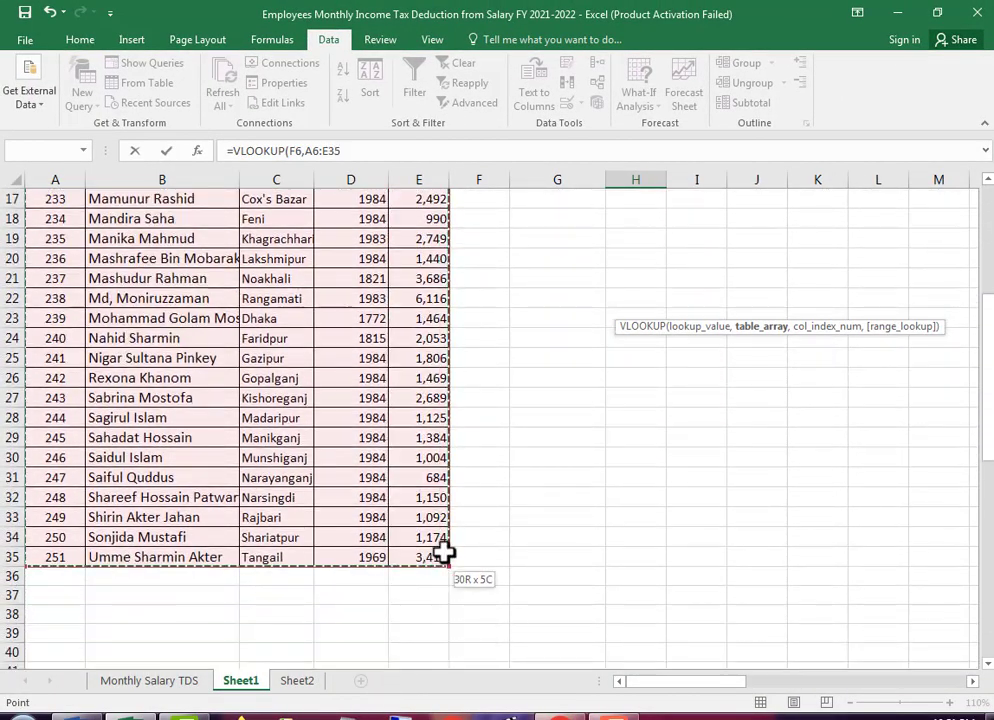
{"action": "left_click_drag", "start_coordinate": [450, 648], "coordinate": [444, 554]}
{"action": "scroll", "coordinate": [531, 520], "scroll_direction": "up", "scroll_amount": 4}
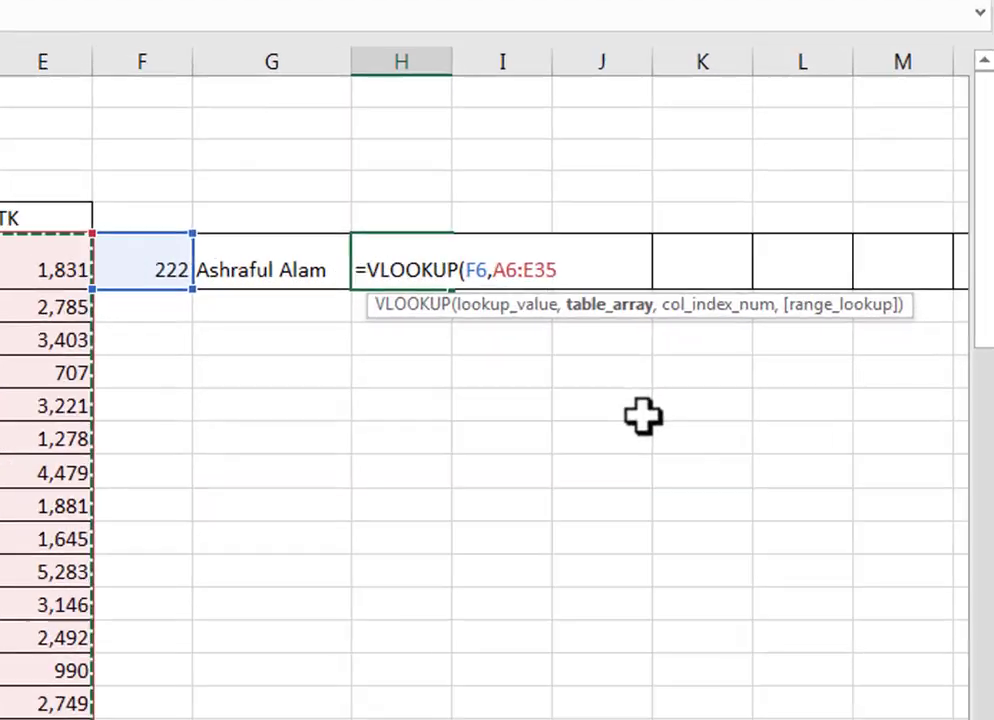
{"action": "type", "text": ",3"}
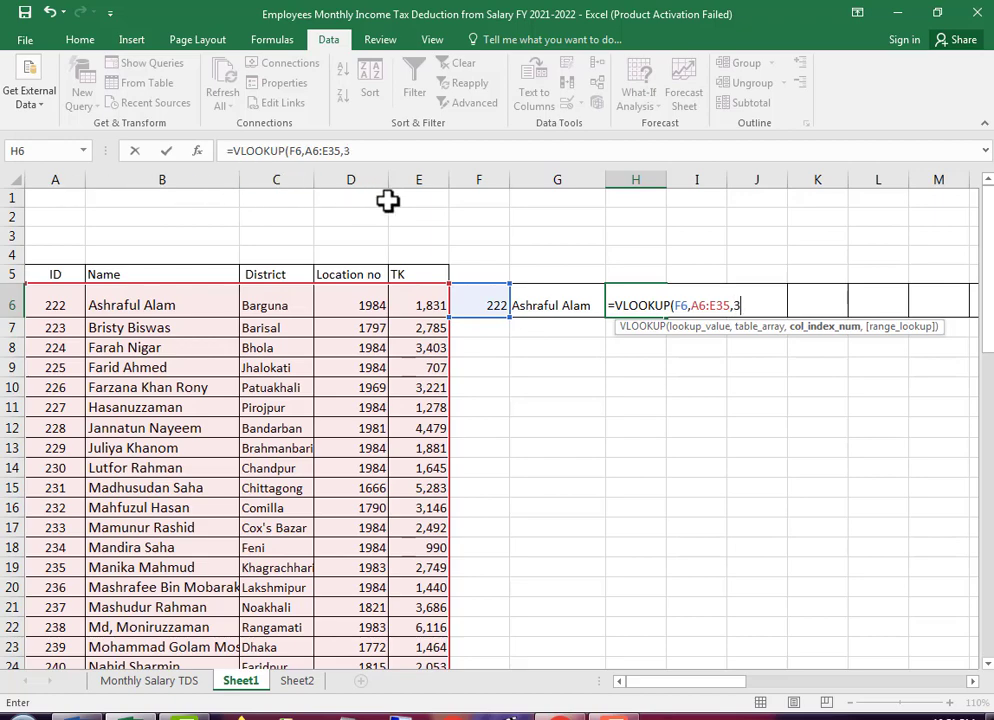
{"action": "type", "text": ",0"}
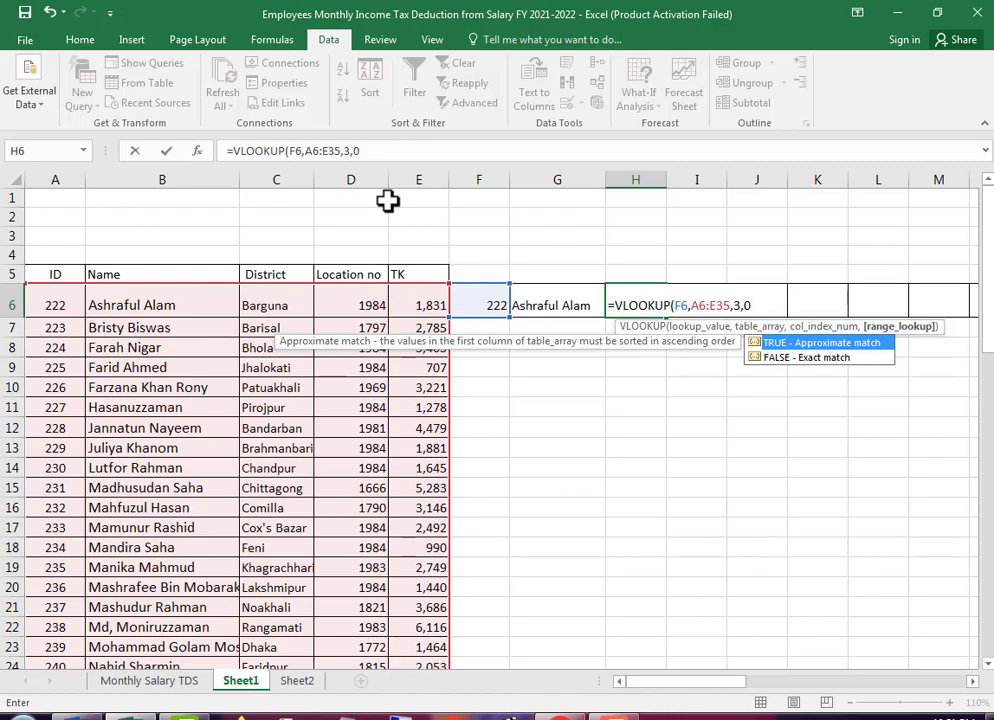
{"action": "type", "text": ")"}
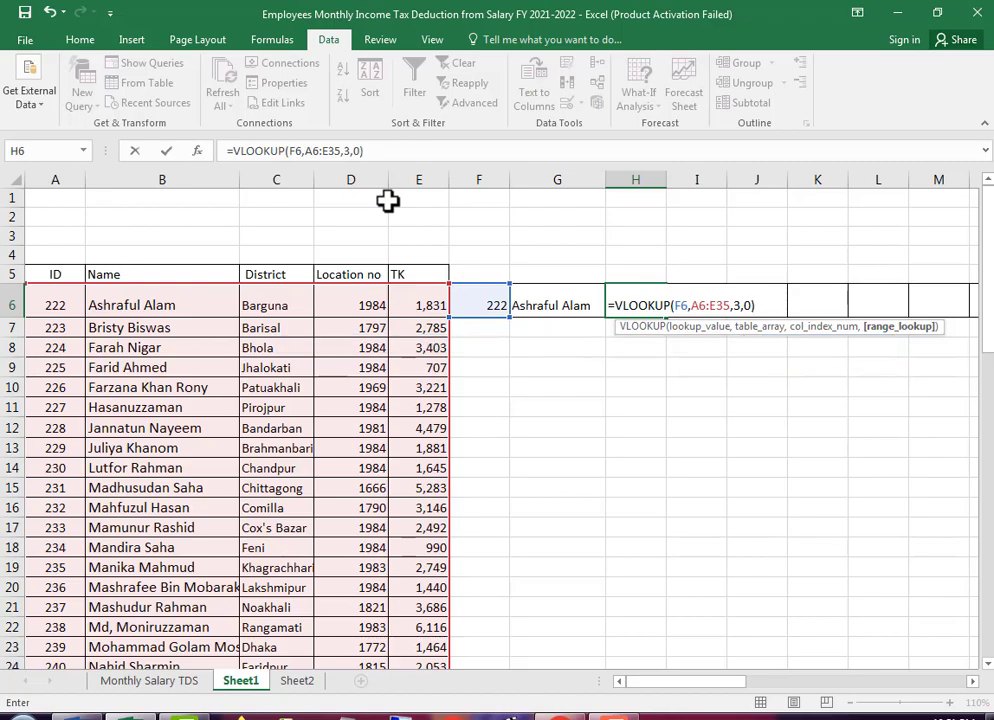
{"action": "key", "text": "Return"}
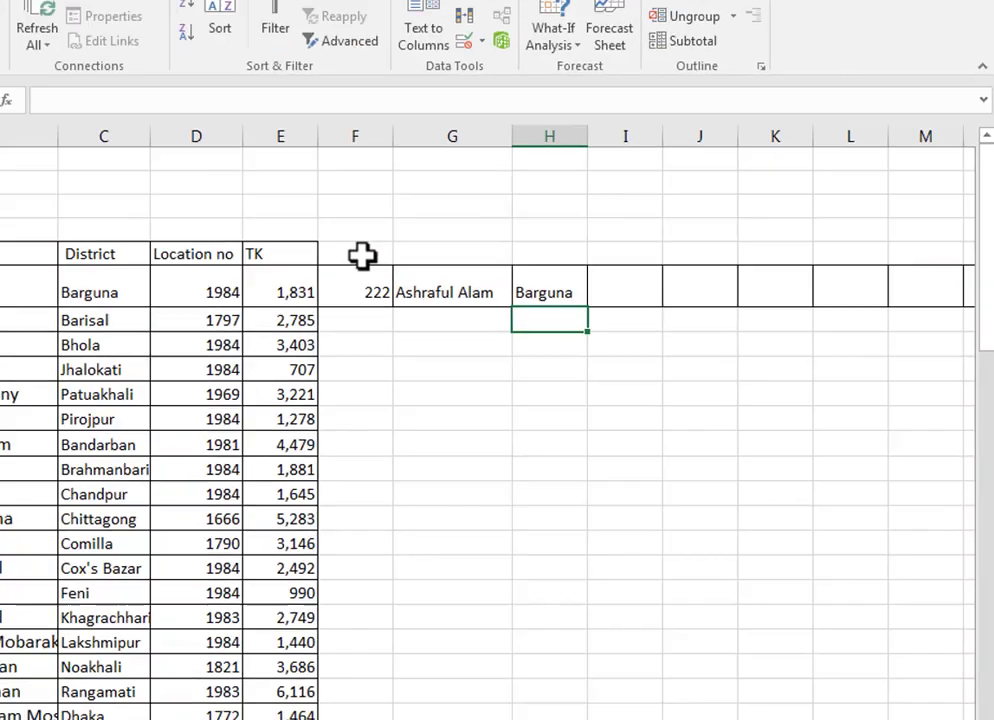
Step: Type the headings ID, Name, District and Location across row 5, then start a VLOOKUP in I6
{"action": "left_click", "coordinate": [488, 276]}
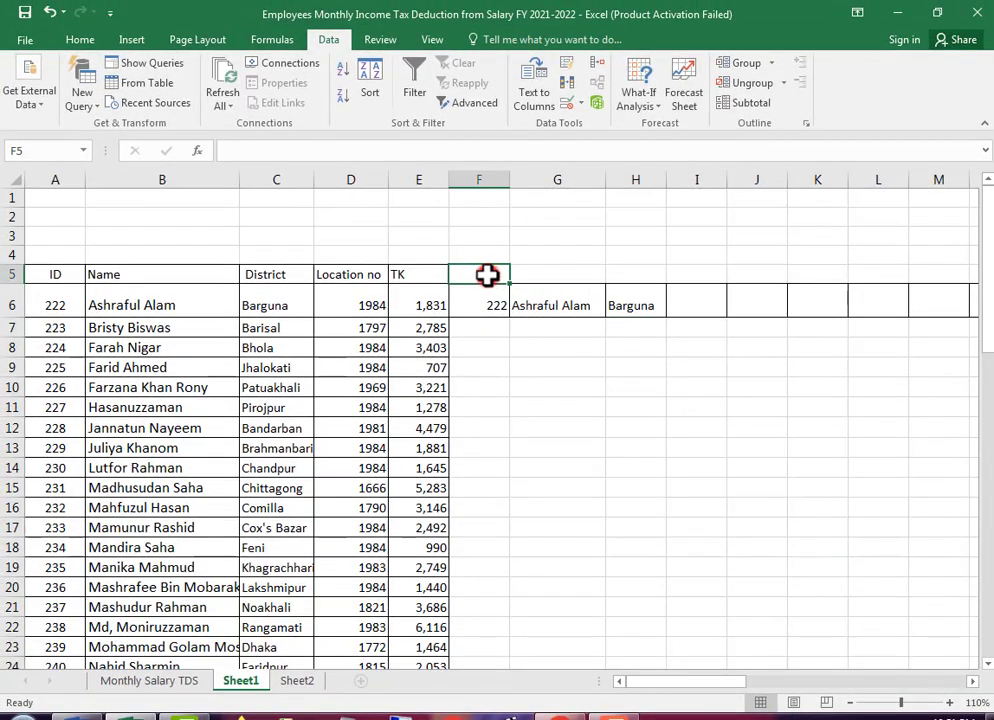
{"action": "type", "text": "ID"}
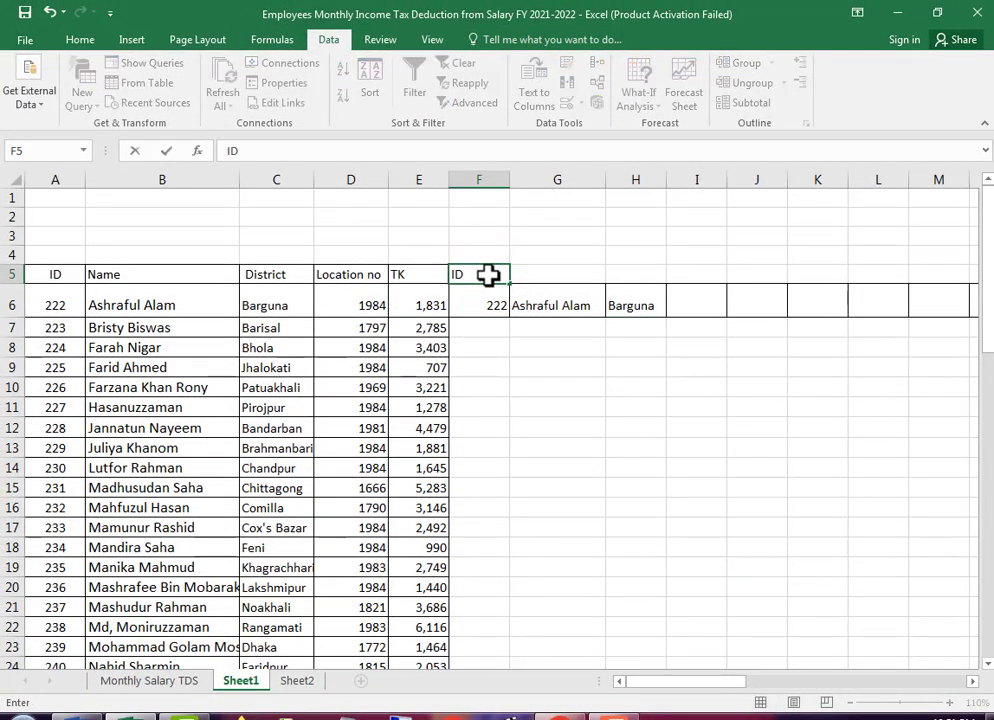
{"action": "key", "text": "Tab"}
{"action": "type", "text": "NA"}
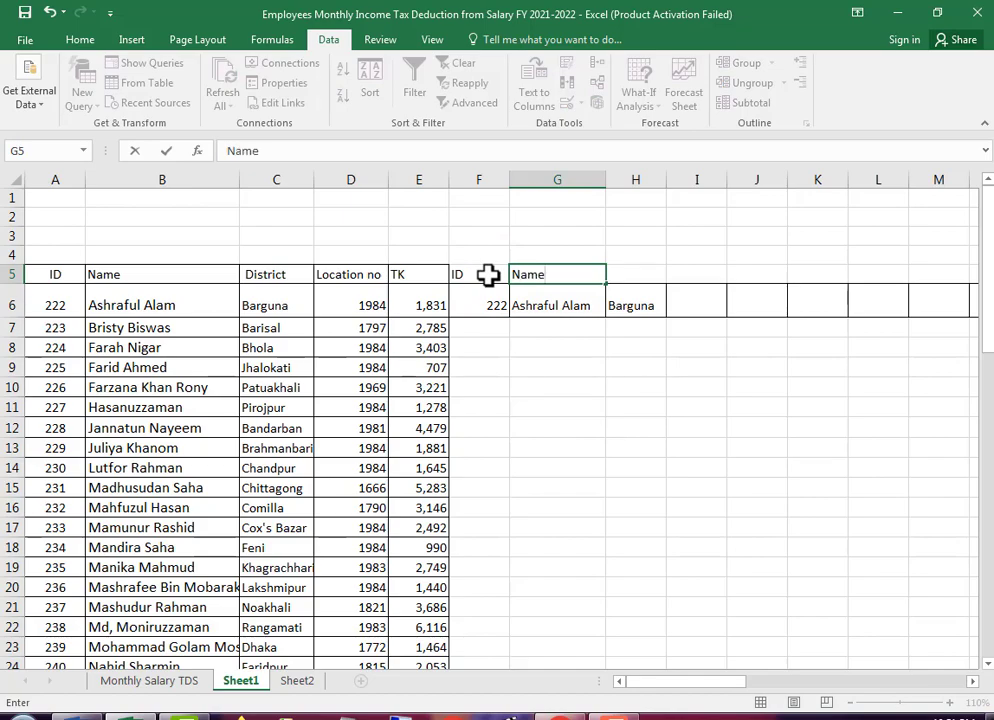
{"action": "key", "text": "Tab"}
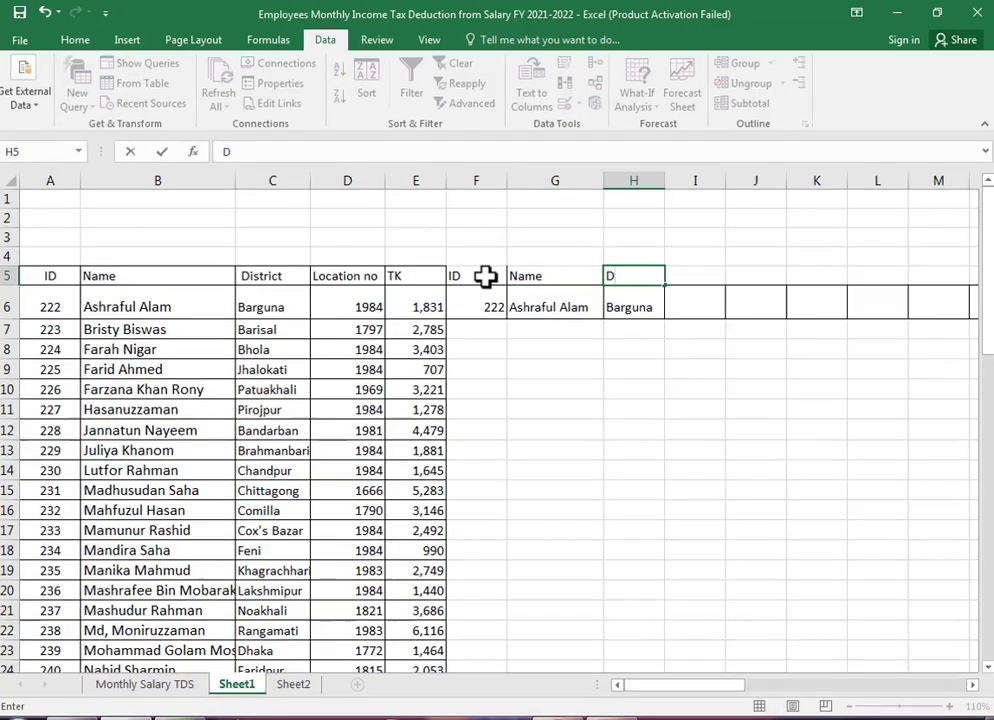
{"action": "type", "text": "istrict"}
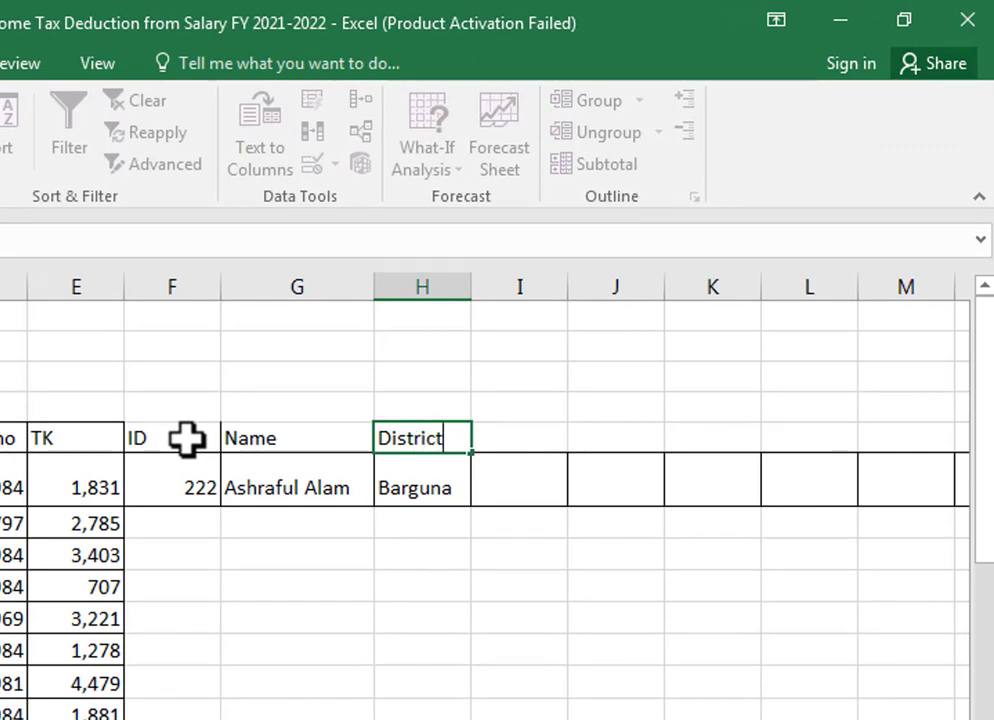
{"action": "key", "text": "Tab"}
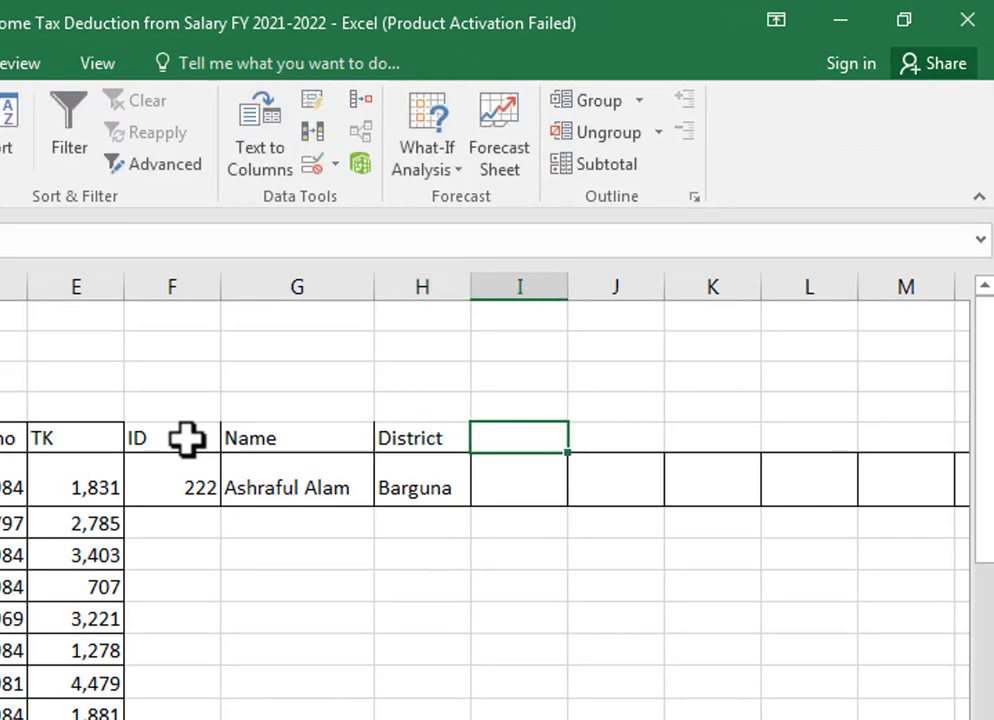
{"action": "type", "text": "Location"}
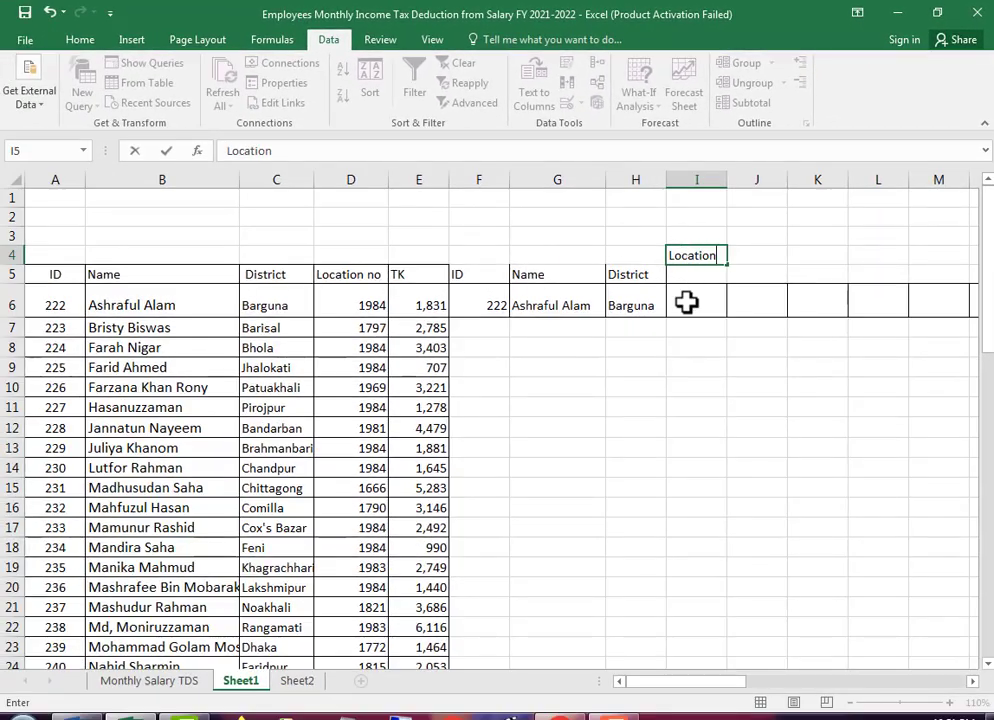
{"action": "left_click", "coordinate": [686, 302]}
{"action": "type", "text": "="}
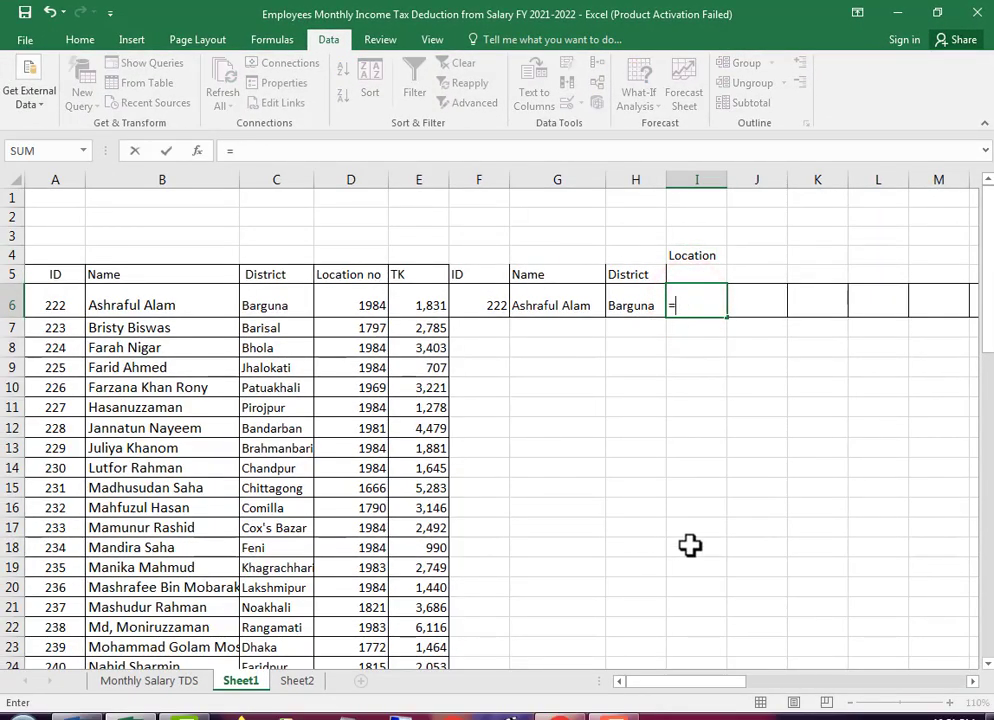
{"action": "type", "text": "vl"}
Step: Complete I6 as =VLOOKUP(F6,A6:E35,4,0), returning location 1,984 for ID 222
{"action": "key", "text": "Tab"}
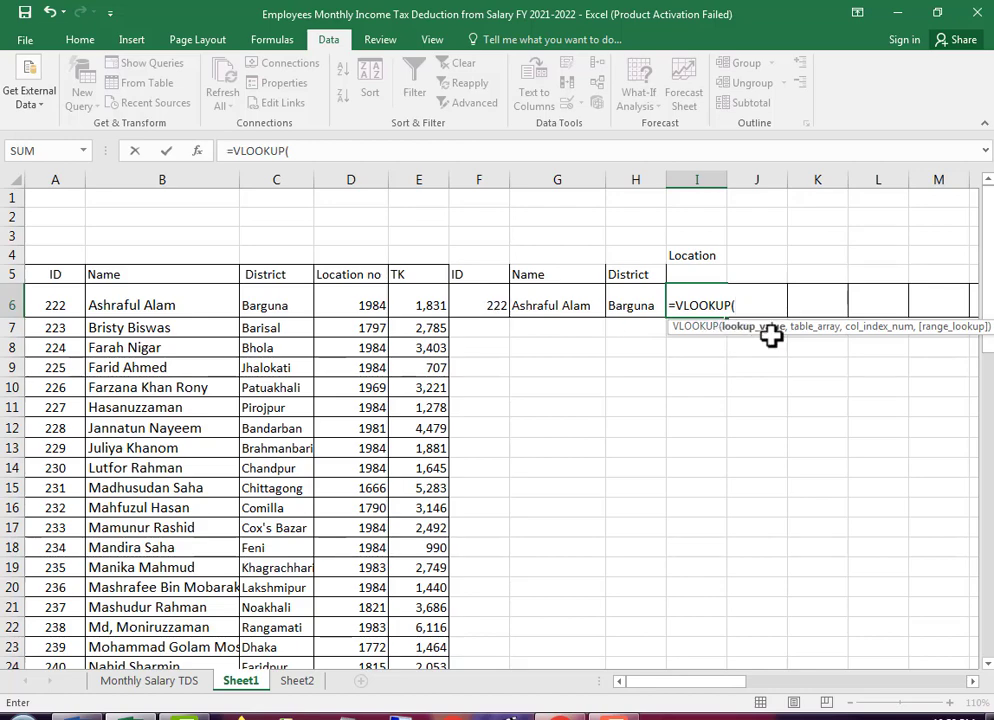
{"action": "left_click", "coordinate": [497, 307]}
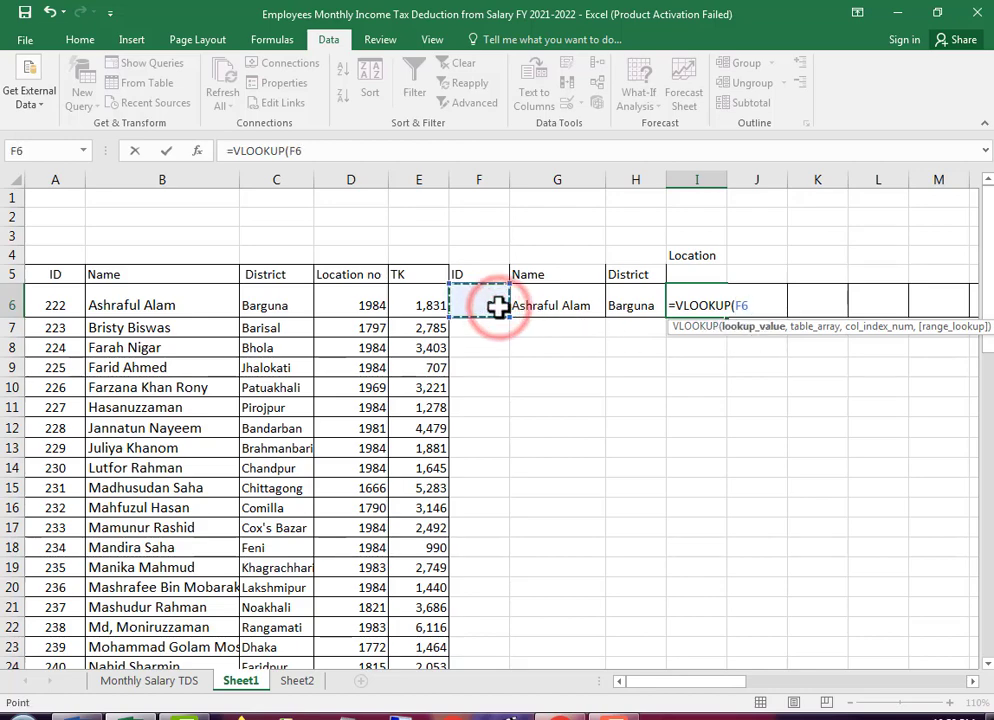
{"action": "type", "text": ","}
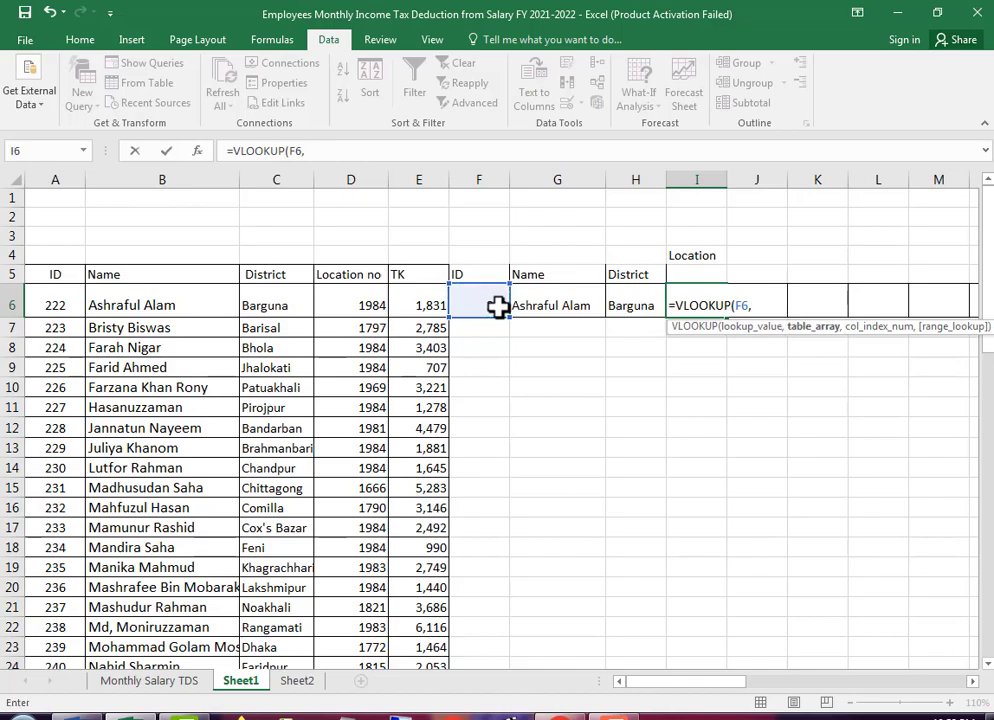
{"action": "mouse_move", "coordinate": [82, 305]}
{"action": "left_mouse_down"}
{"action": "mouse_move", "coordinate": [339, 692]}
{"action": "mouse_move", "coordinate": [432, 625]}
{"action": "mouse_move", "coordinate": [433, 637]}
{"action": "left_mouse_up"}
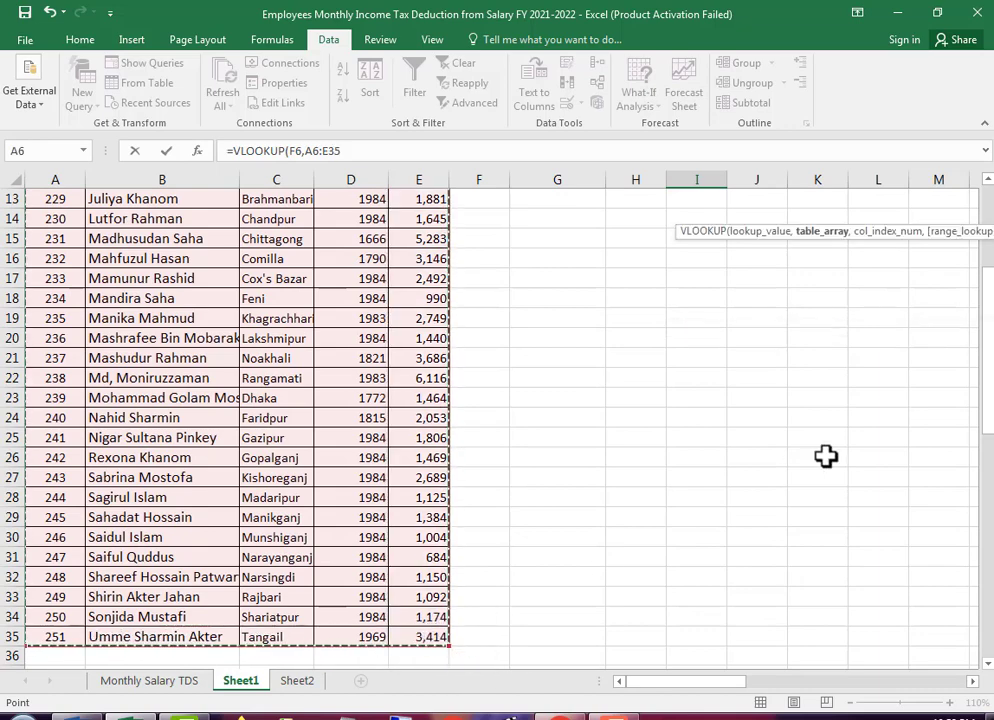
{"action": "scroll", "coordinate": [826, 456], "scroll_direction": "up", "scroll_amount": 4}
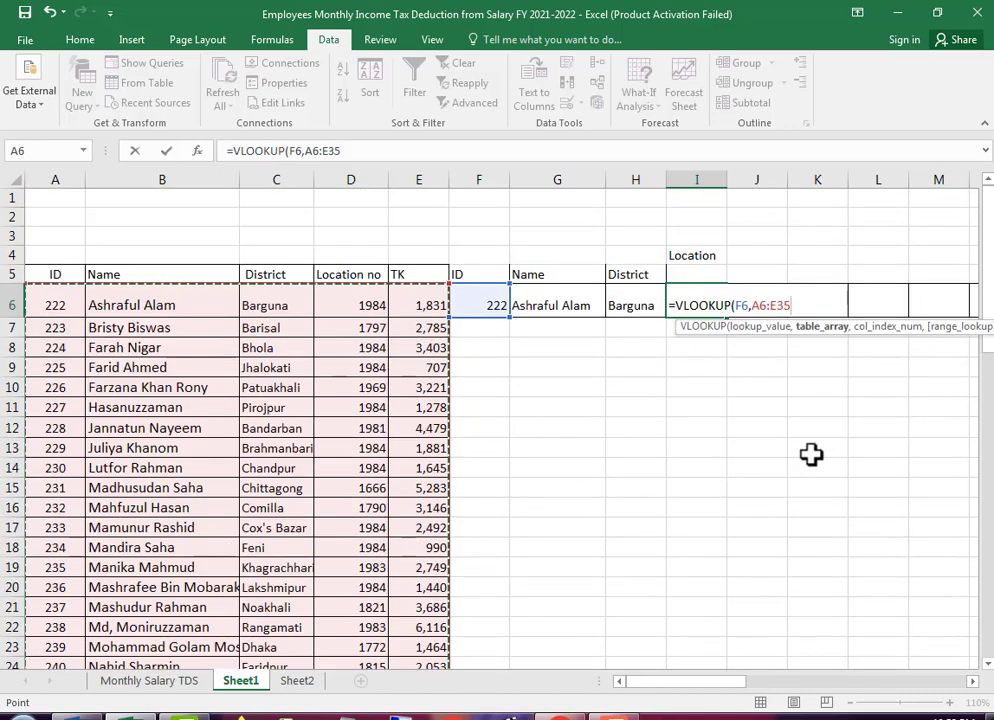
{"action": "type", "text": ","}
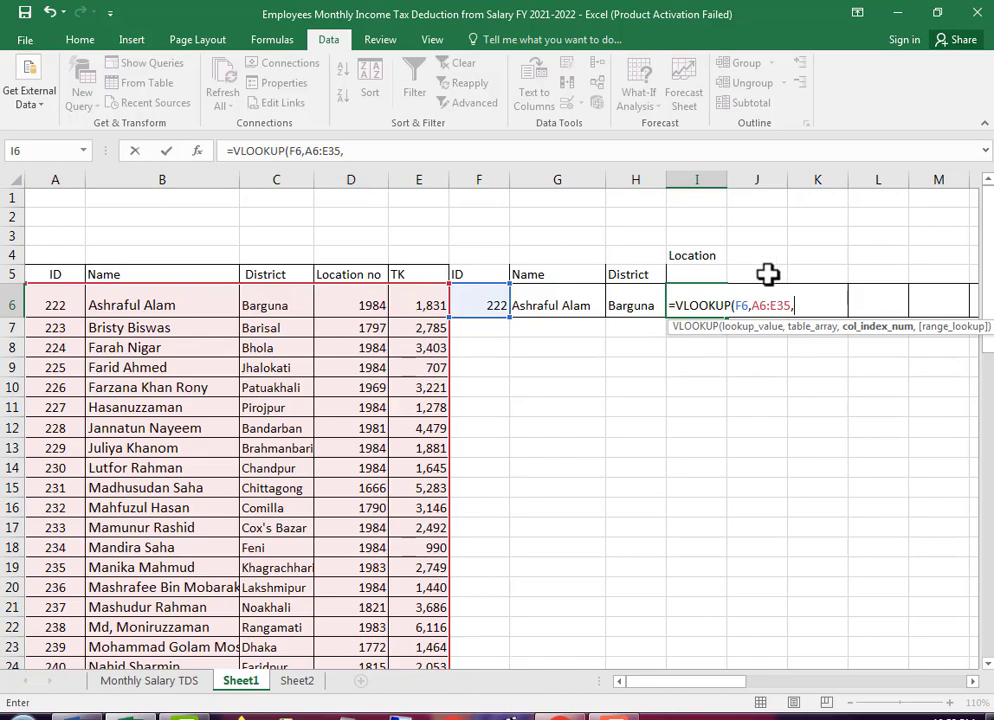
{"action": "type", "text": "4,0"}
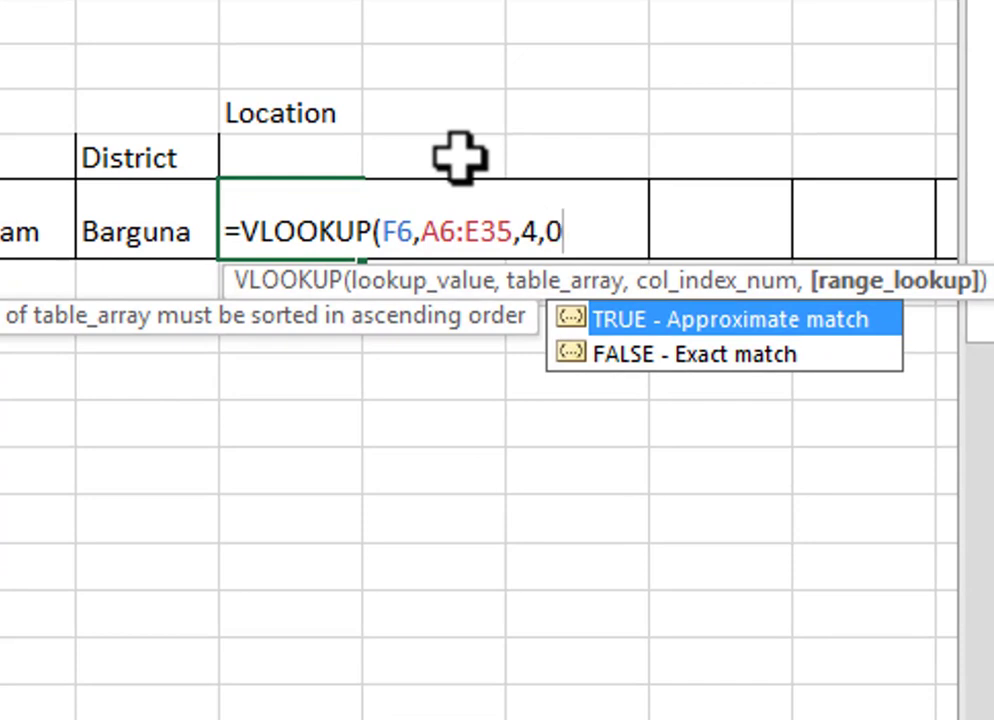
{"action": "type", "text": ")"}
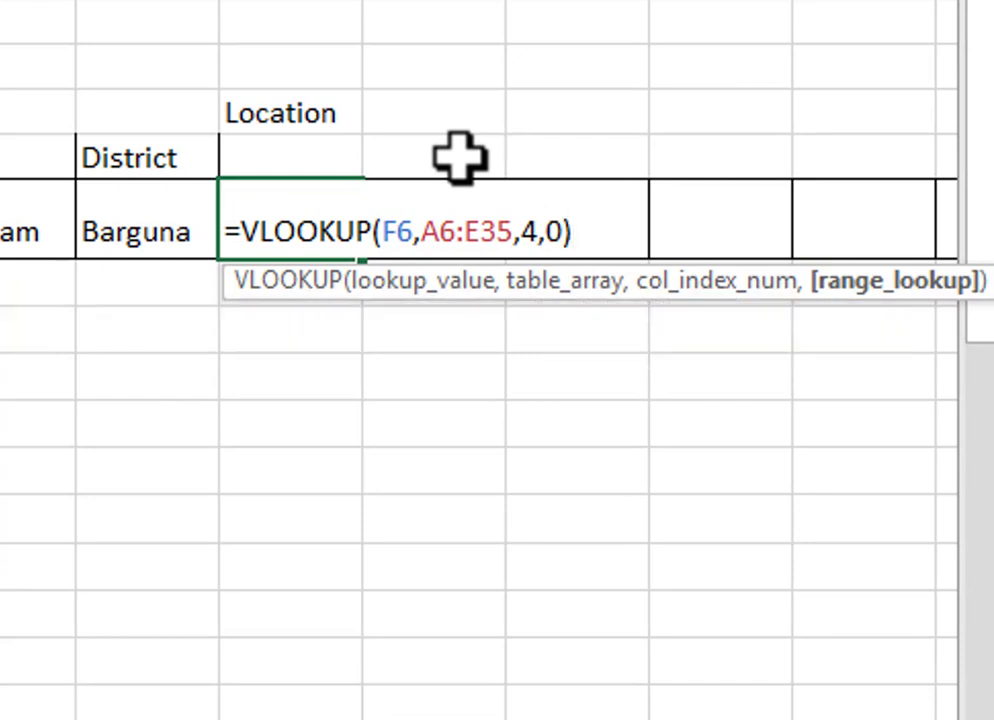
{"action": "key", "text": "Return"}
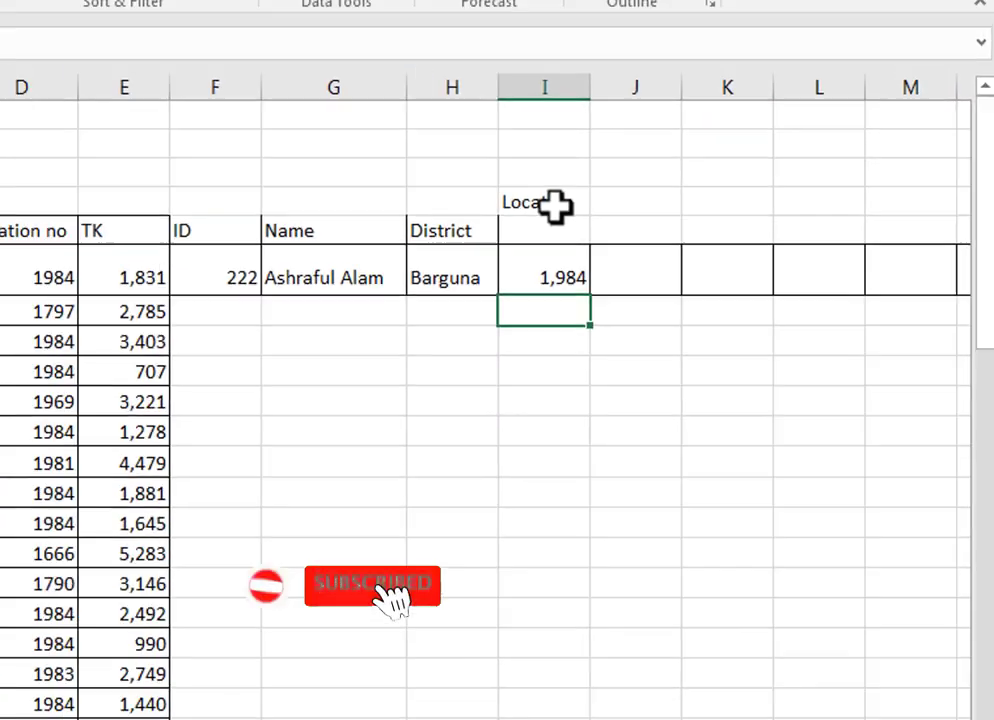
Step: Add the heading TK in J5 beside Location
{"action": "left_click", "coordinate": [702, 265]}
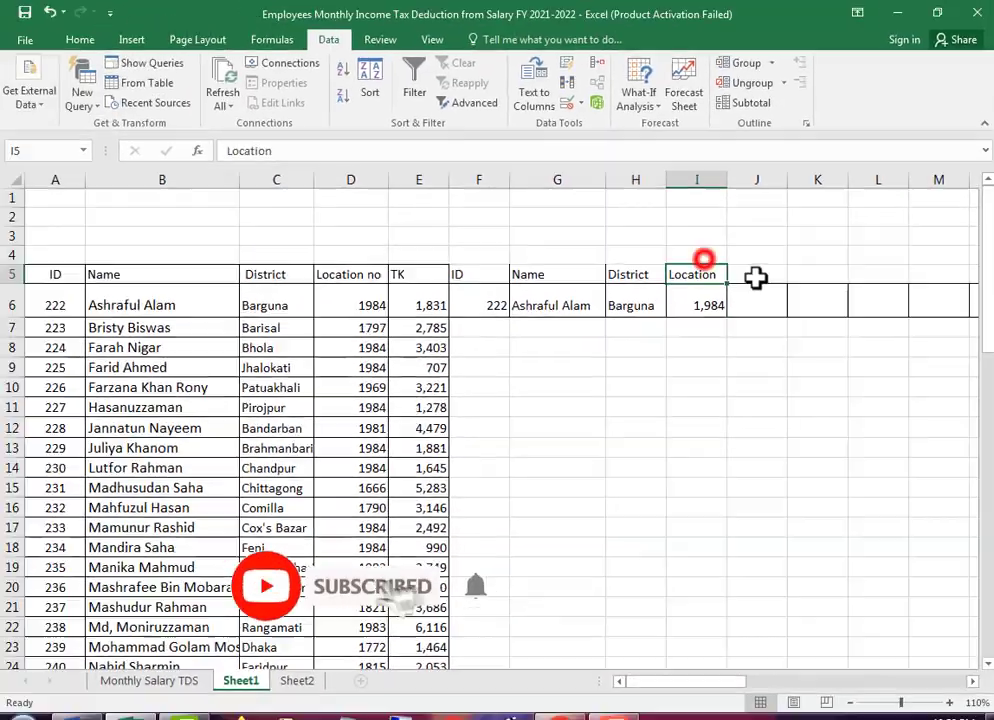
{"action": "left_click", "coordinate": [757, 275]}
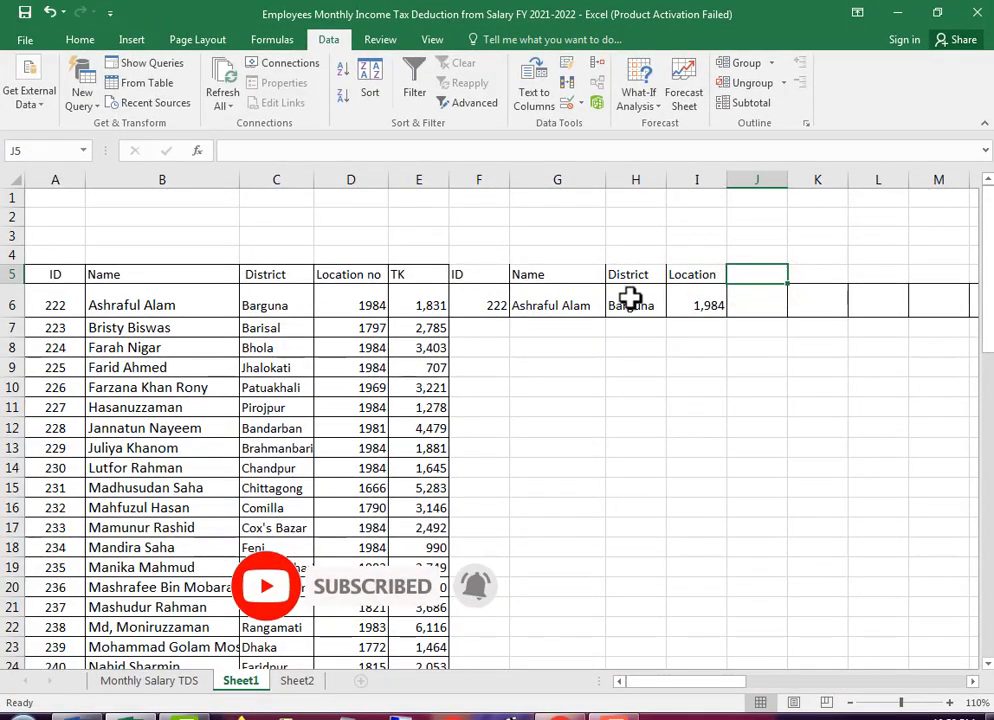
{"action": "type", "text": "TK"}
{"action": "left_click", "coordinate": [790, 300]}
Step: Enter =VLOOKUP(F6,A6:E35,5,0) in J6 to return the TK amount 1,831
{"action": "left_click", "coordinate": [753, 302]}
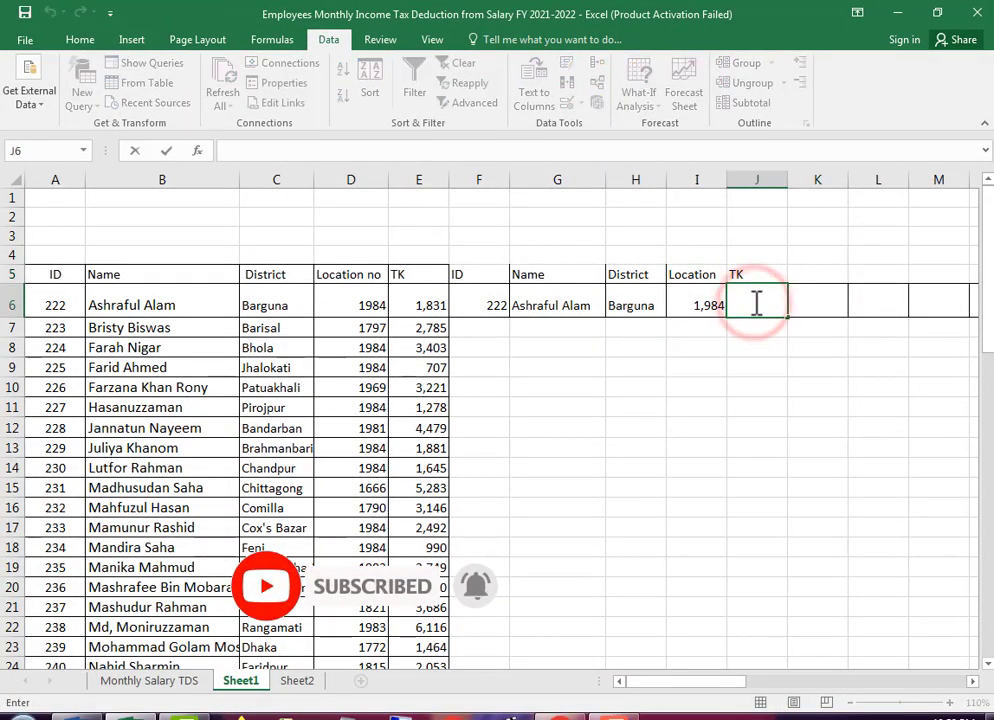
{"action": "type", "text": "=vl"}
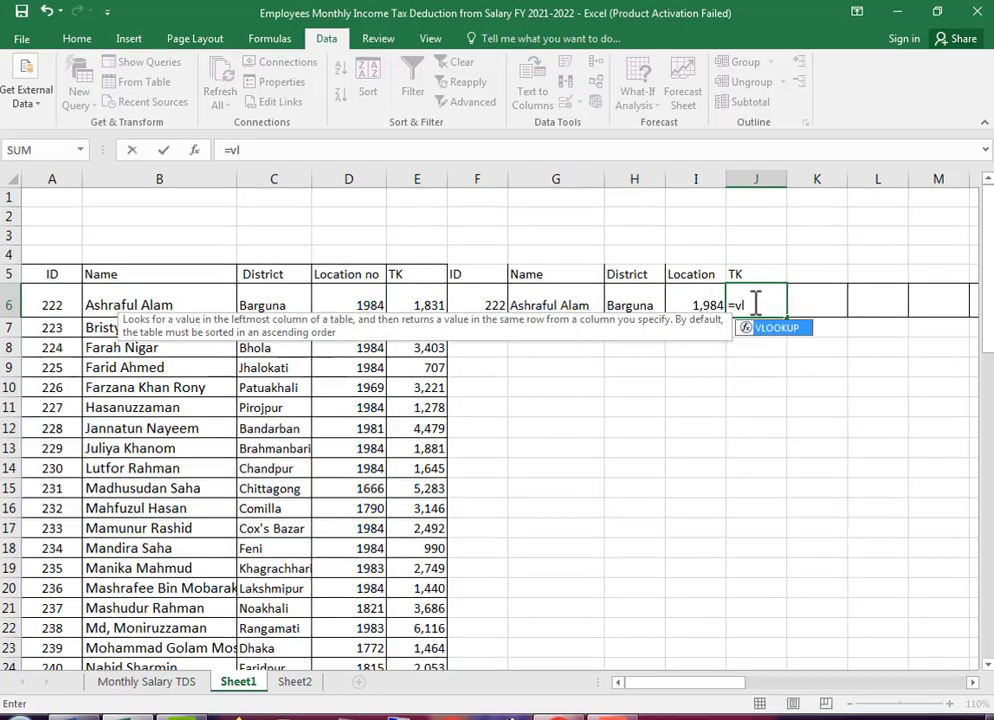
{"action": "key", "text": "Tab"}
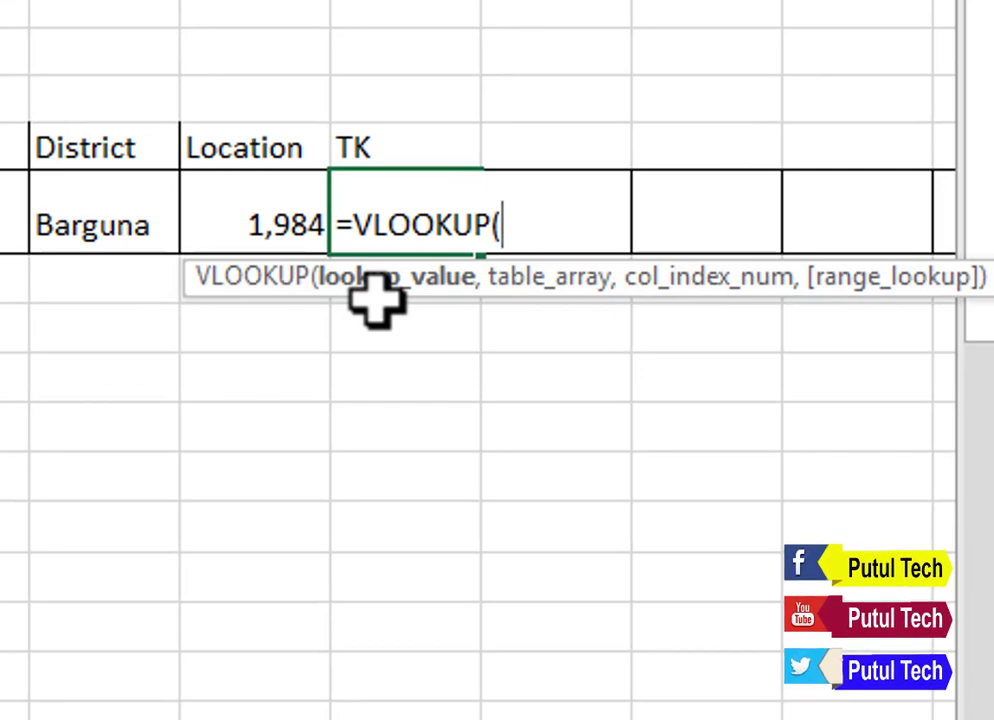
{"action": "left_click", "coordinate": [493, 306]}
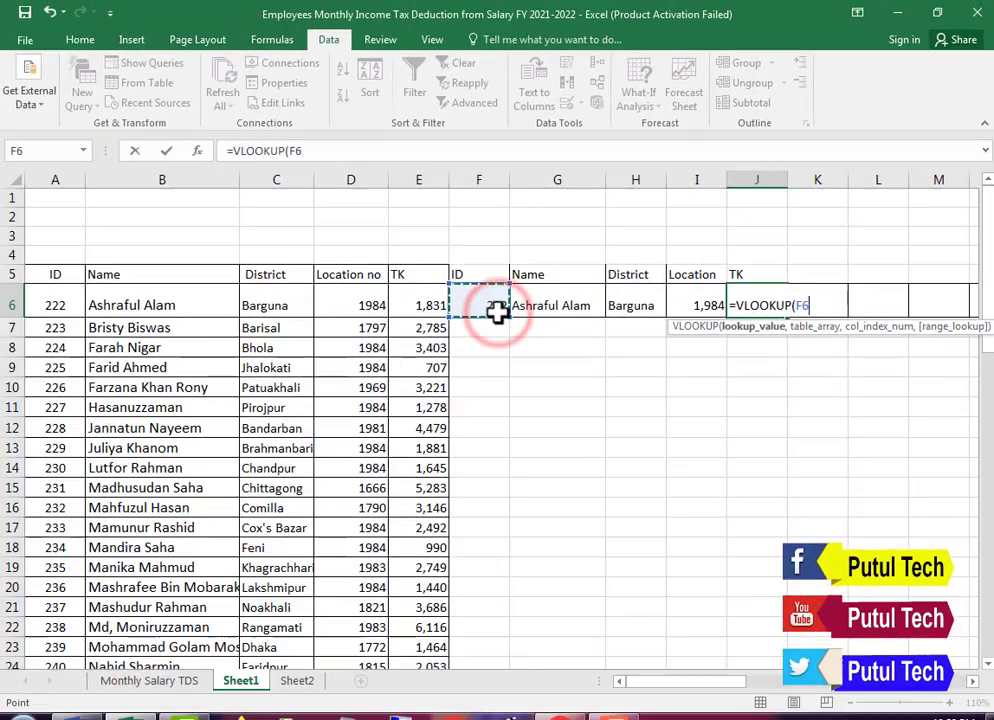
{"action": "type", "text": ","}
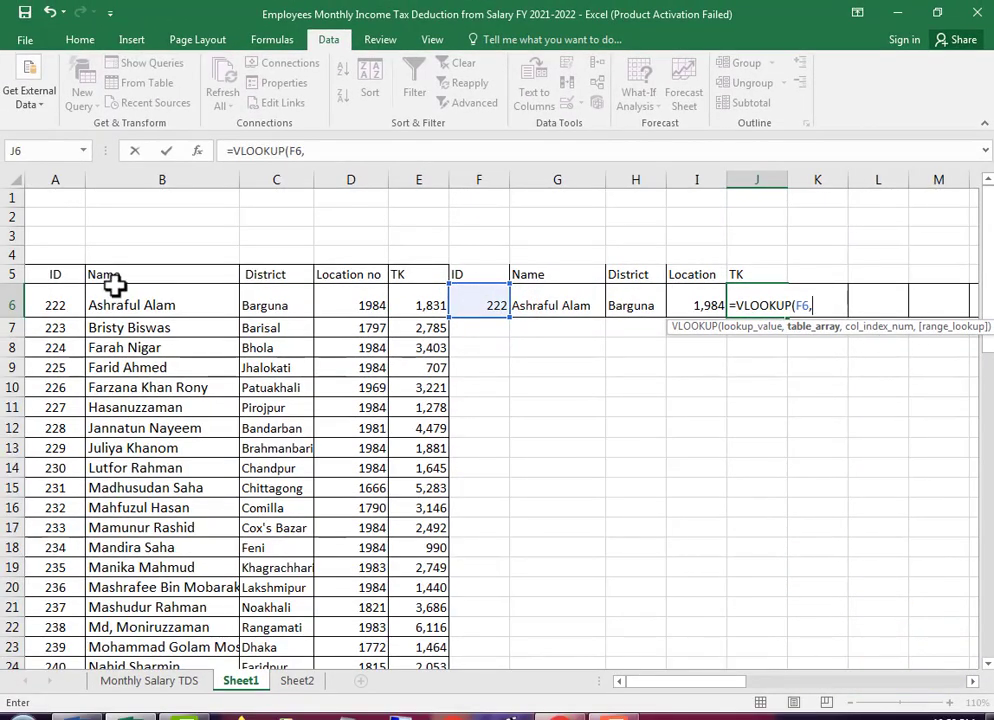
{"action": "mouse_move", "coordinate": [55, 305]}
{"action": "left_mouse_down"}
{"action": "mouse_move", "coordinate": [350, 705]}
{"action": "mouse_move", "coordinate": [432, 628]}
{"action": "mouse_move", "coordinate": [435, 636]}
{"action": "left_mouse_up"}
{"action": "scroll", "coordinate": [550, 508], "scroll_direction": "up", "scroll_amount": 4}
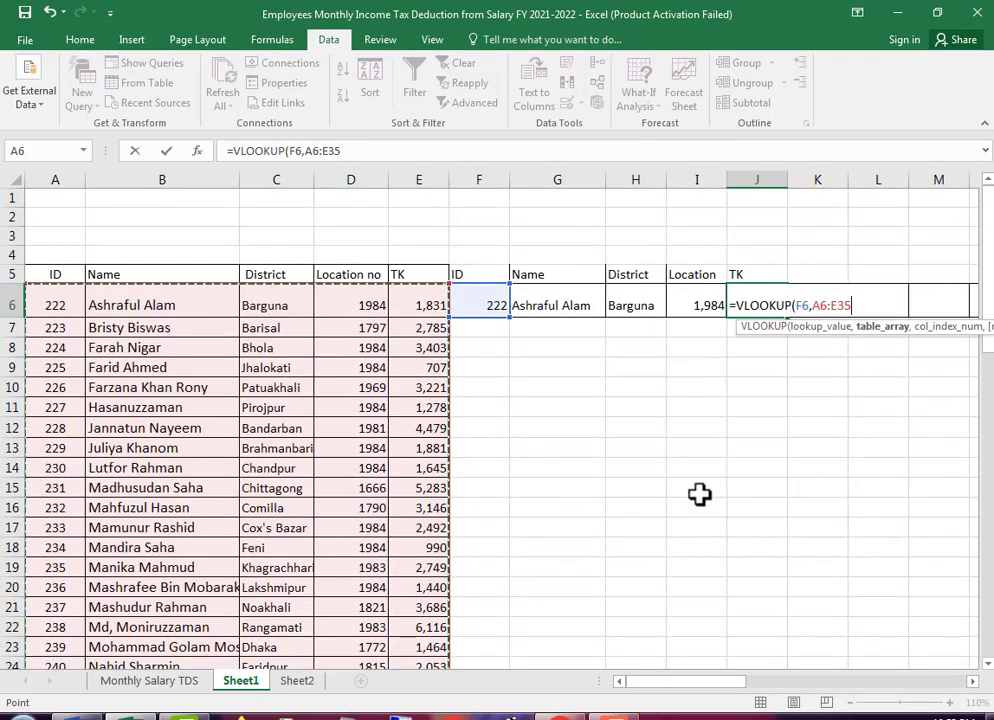
{"action": "type", "text": ",5"}
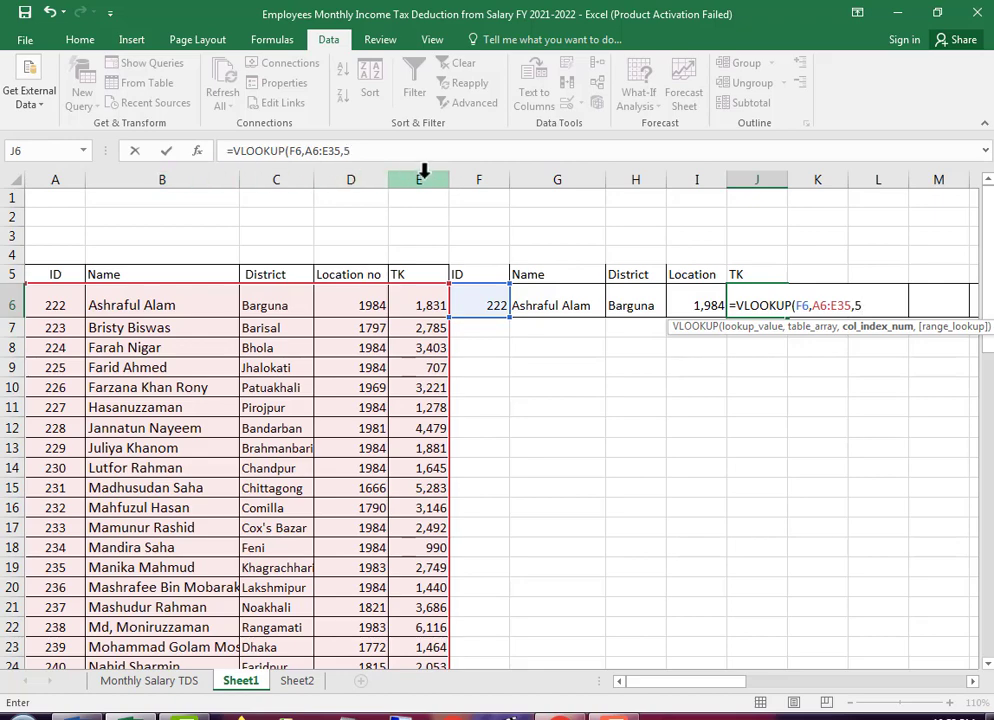
{"action": "type", "text": ",0"}
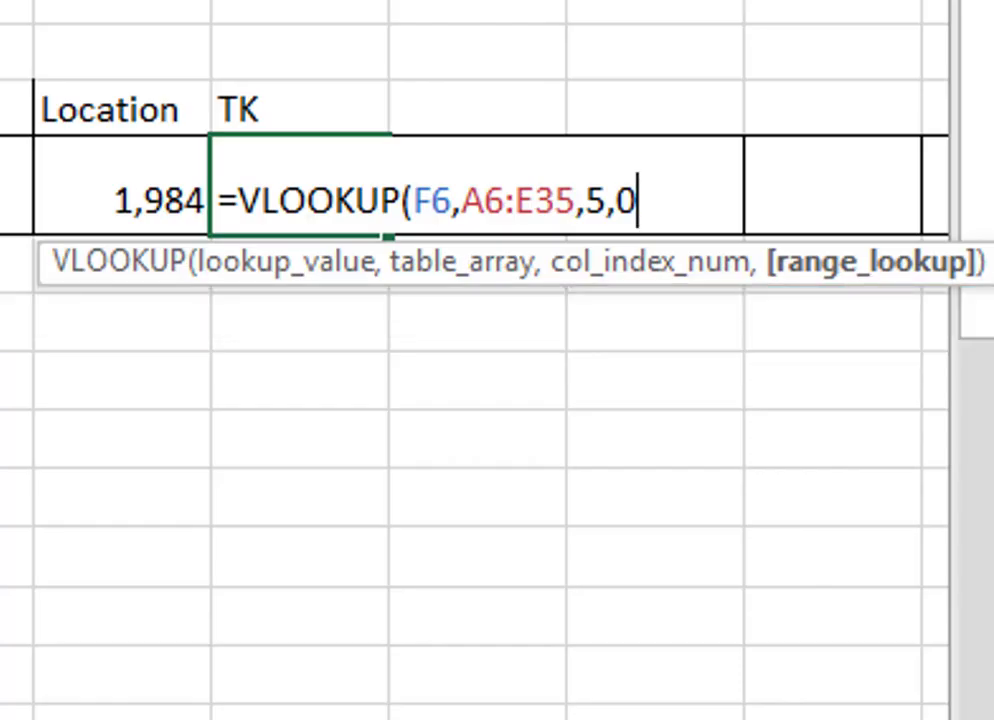
{"action": "type", "text": ")"}
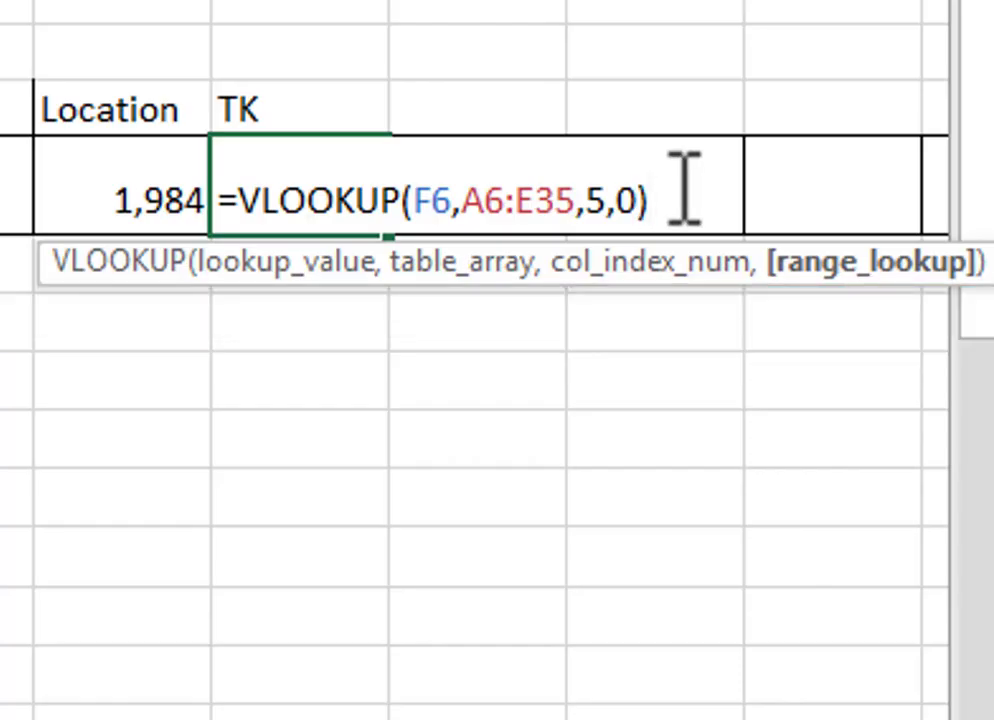
{"action": "key", "text": "Return"}
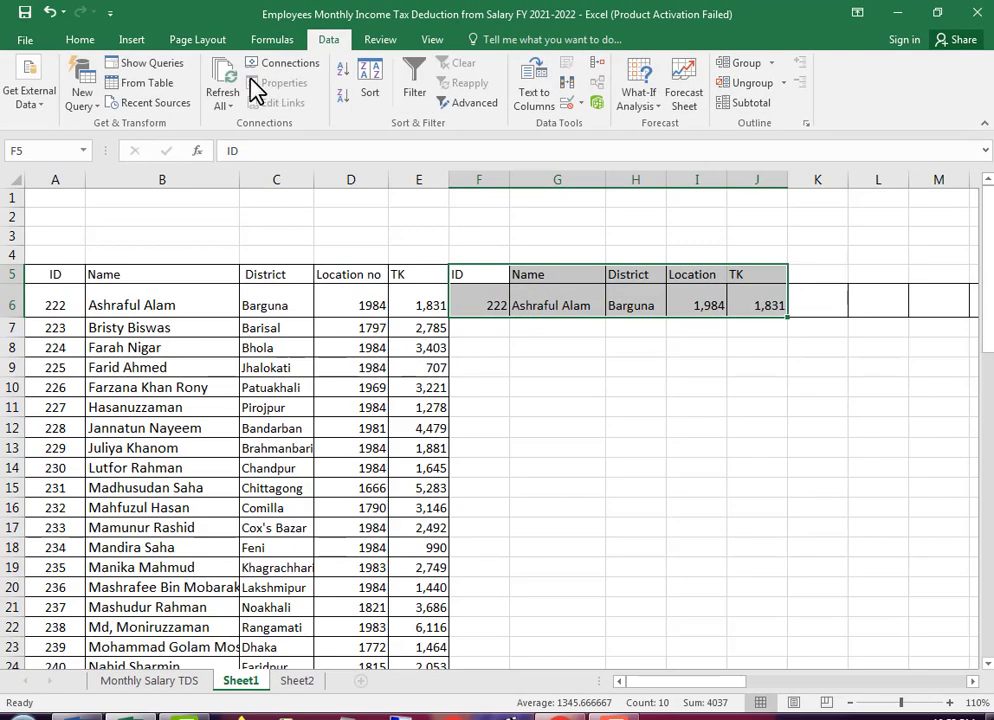
Step: Apply All Borders to the F5:J6 card, then test ID 233 in F6
{"action": "left_click", "coordinate": [79, 39]}
{"action": "left_click", "coordinate": [165, 96]}
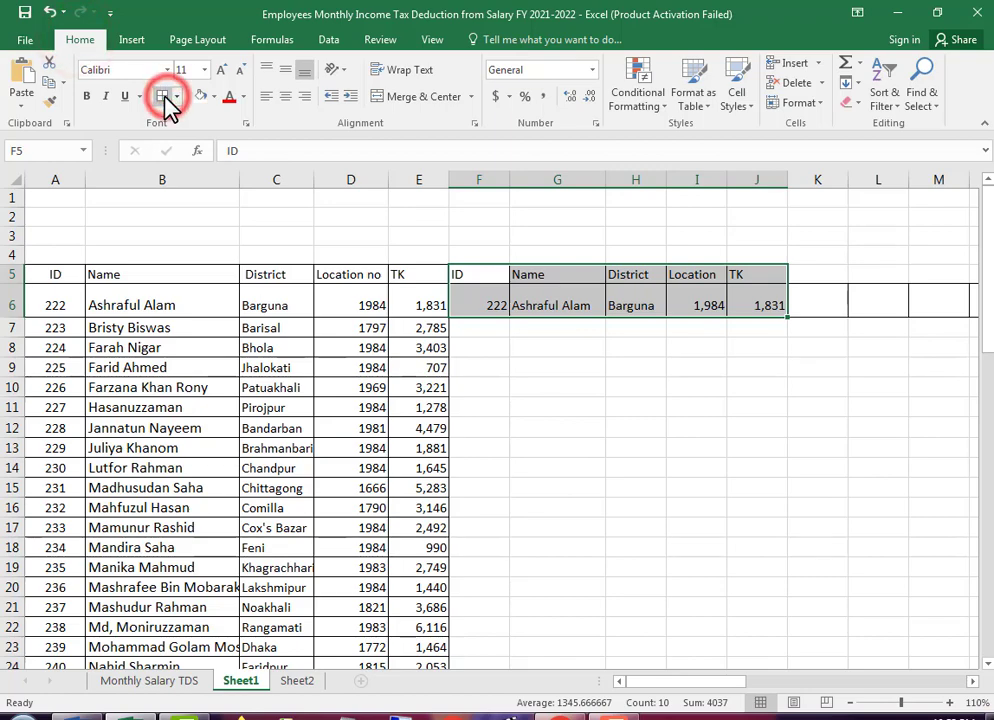
{"action": "left_click", "coordinate": [791, 357]}
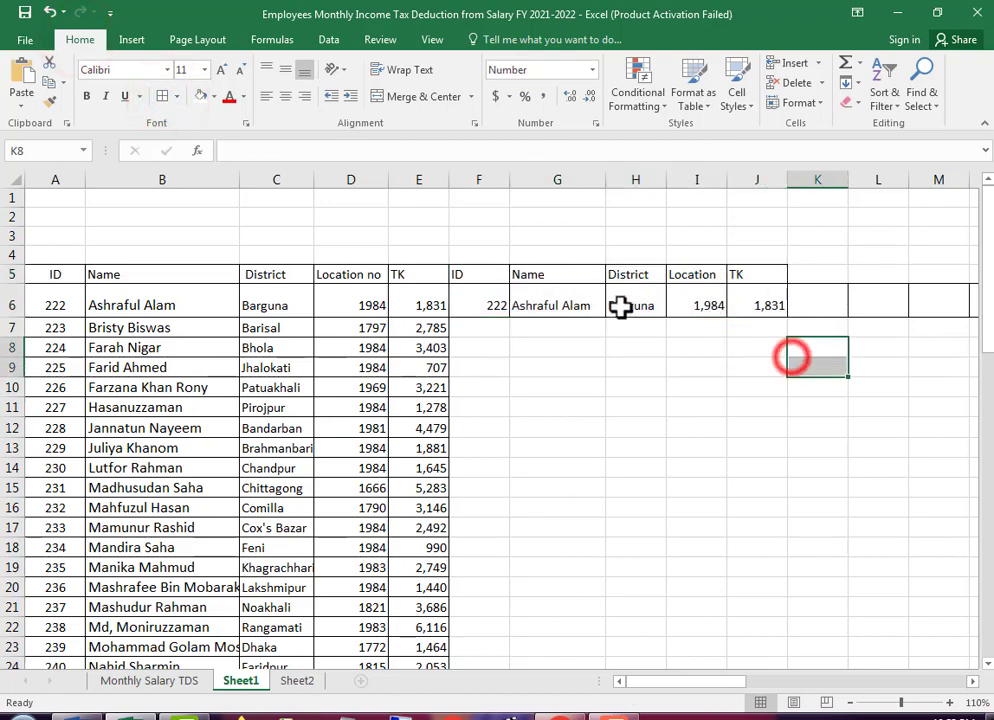
{"action": "left_click", "coordinate": [501, 310]}
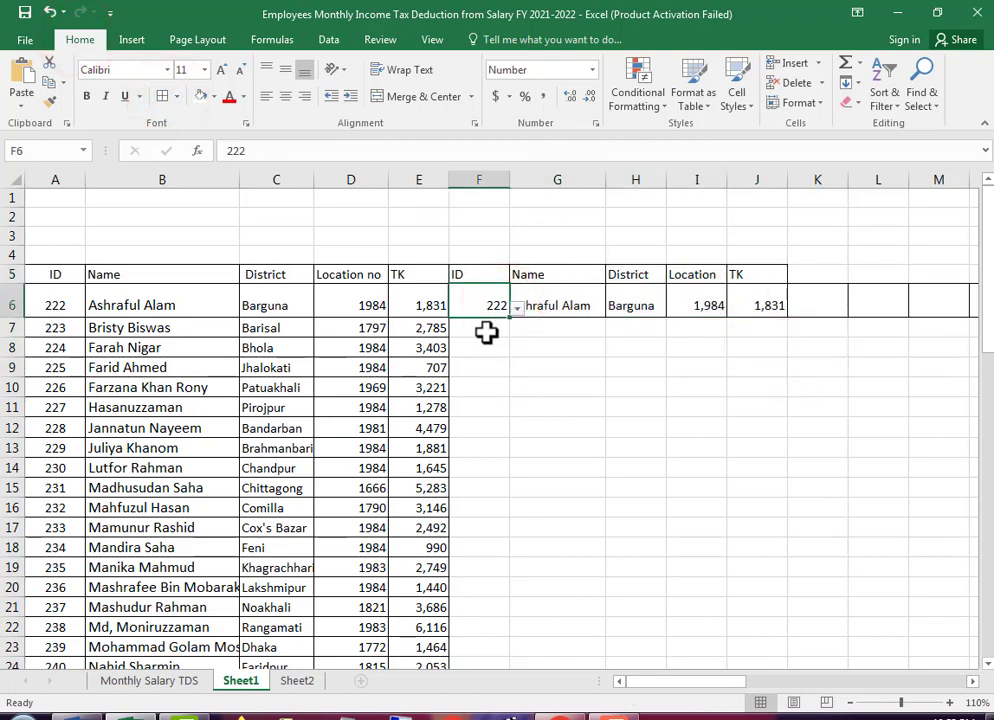
{"action": "type", "text": "233"}
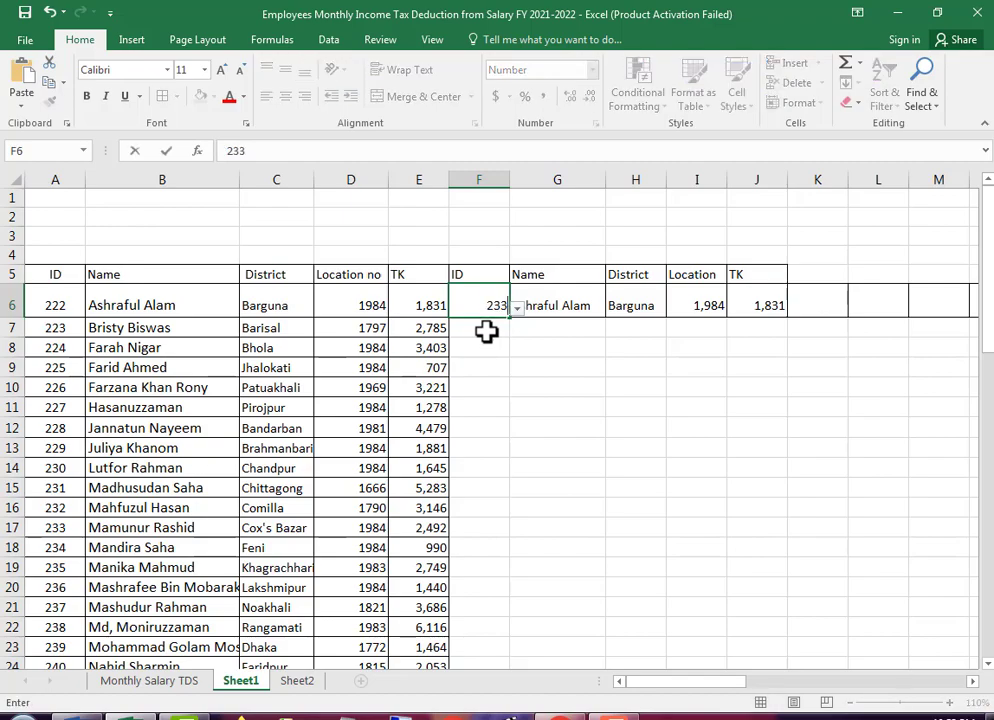
{"action": "key", "text": "Return"}
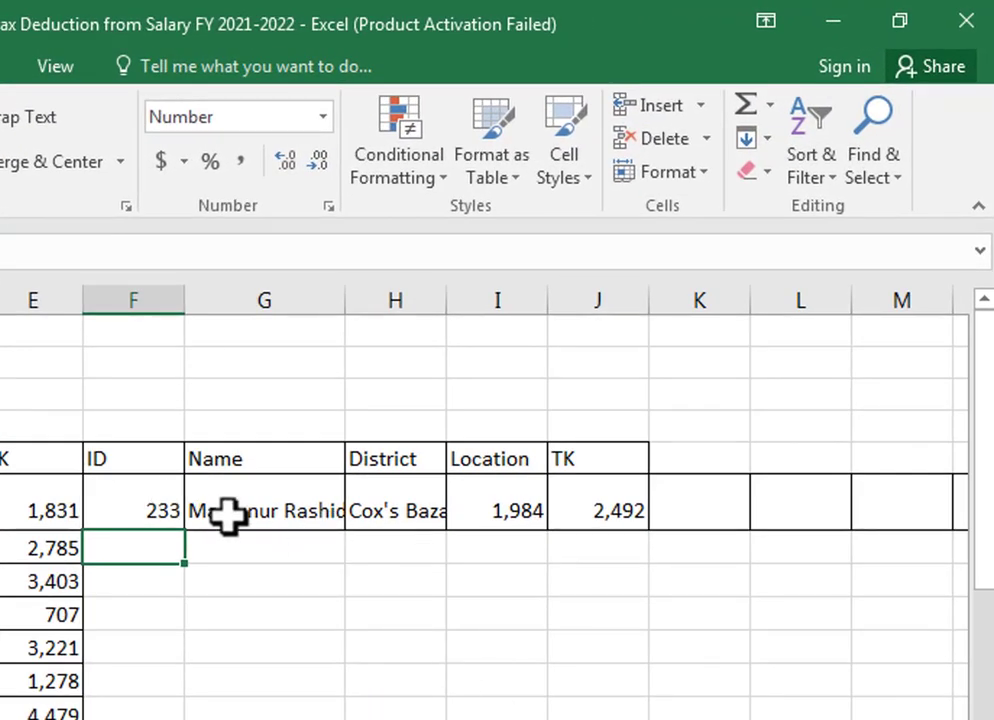
Step: Select columns F:J for formatting, try ID 237, and widen column G so names fit
{"action": "left_click_drag", "start_coordinate": [152, 308], "coordinate": [612, 348]}
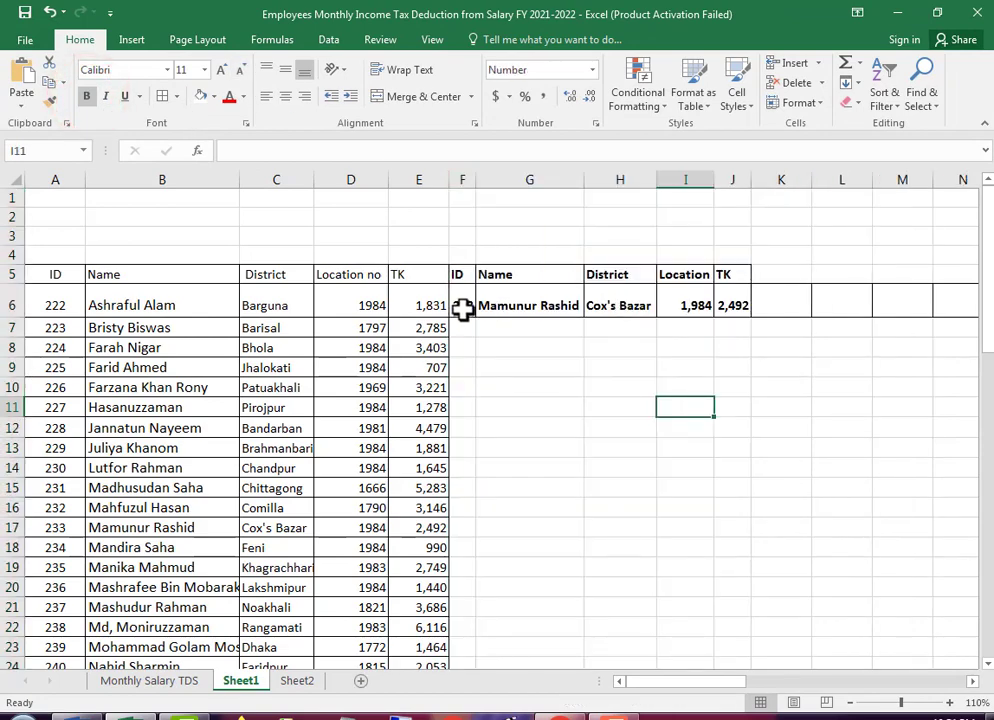
{"action": "left_click", "coordinate": [462, 307]}
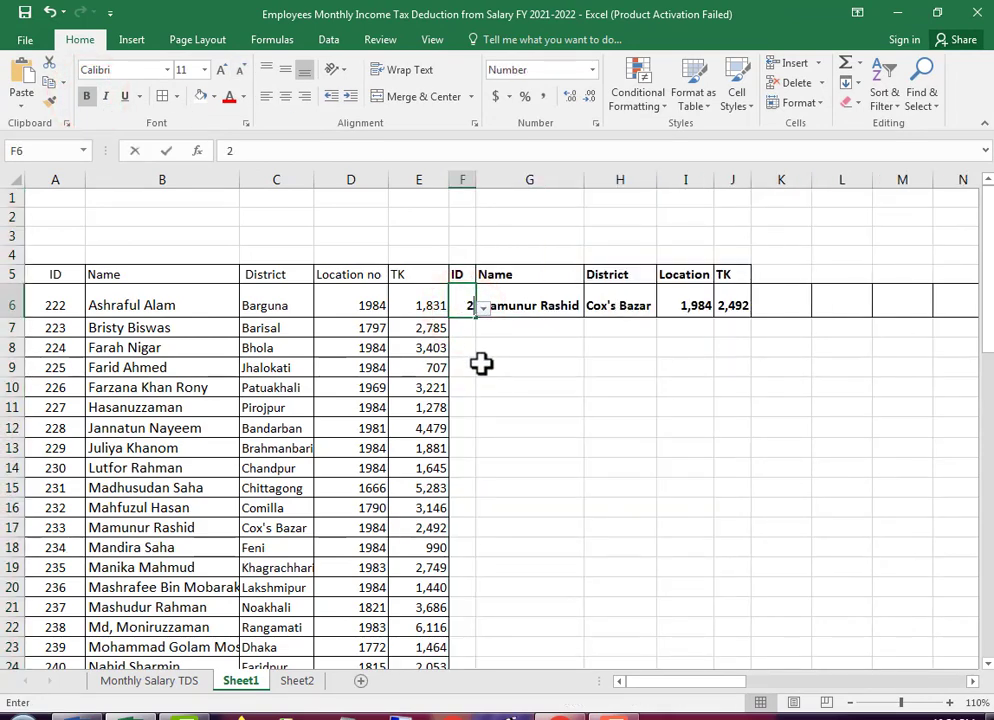
{"action": "type", "text": "37"}
{"action": "key", "text": "Return"}
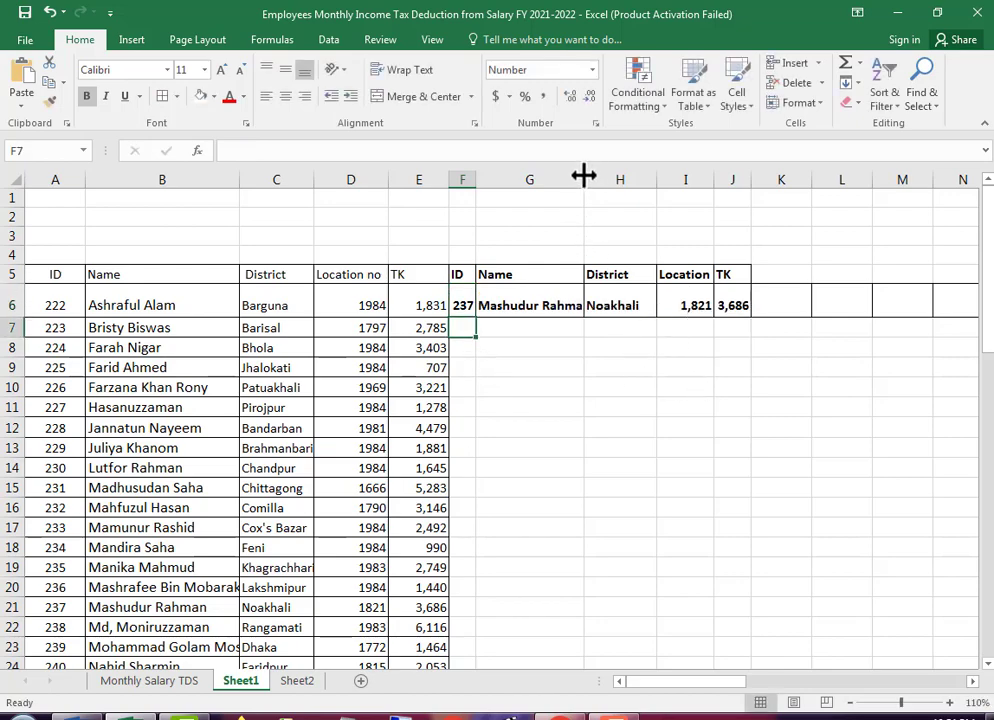
{"action": "left_click_drag", "start_coordinate": [584, 176], "coordinate": [591, 176]}
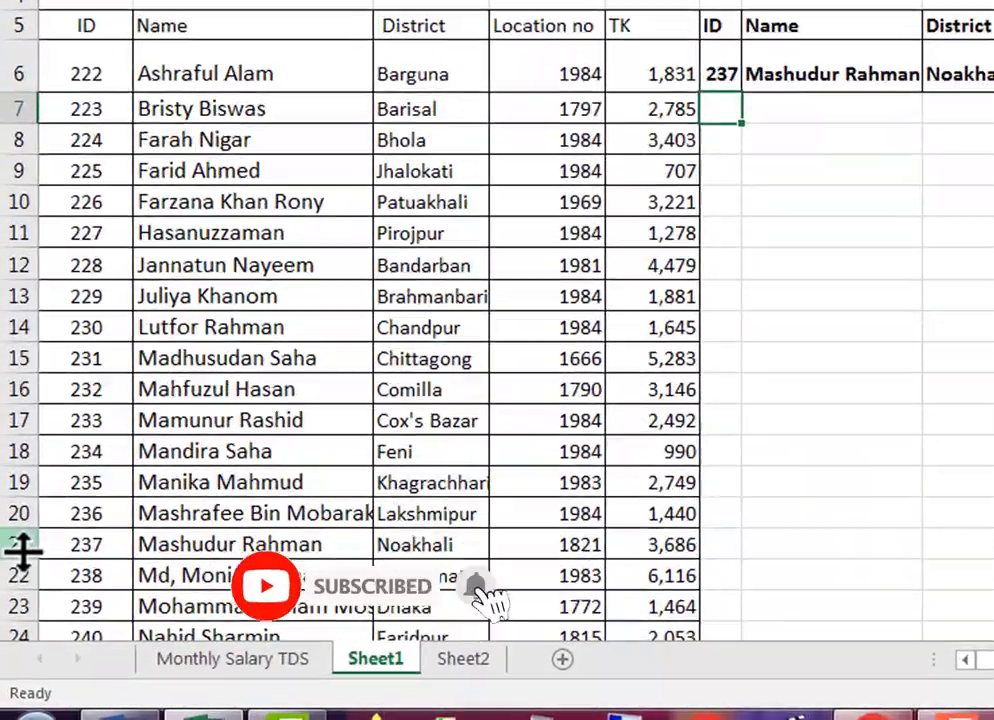
{"action": "left_click", "coordinate": [16, 607]}
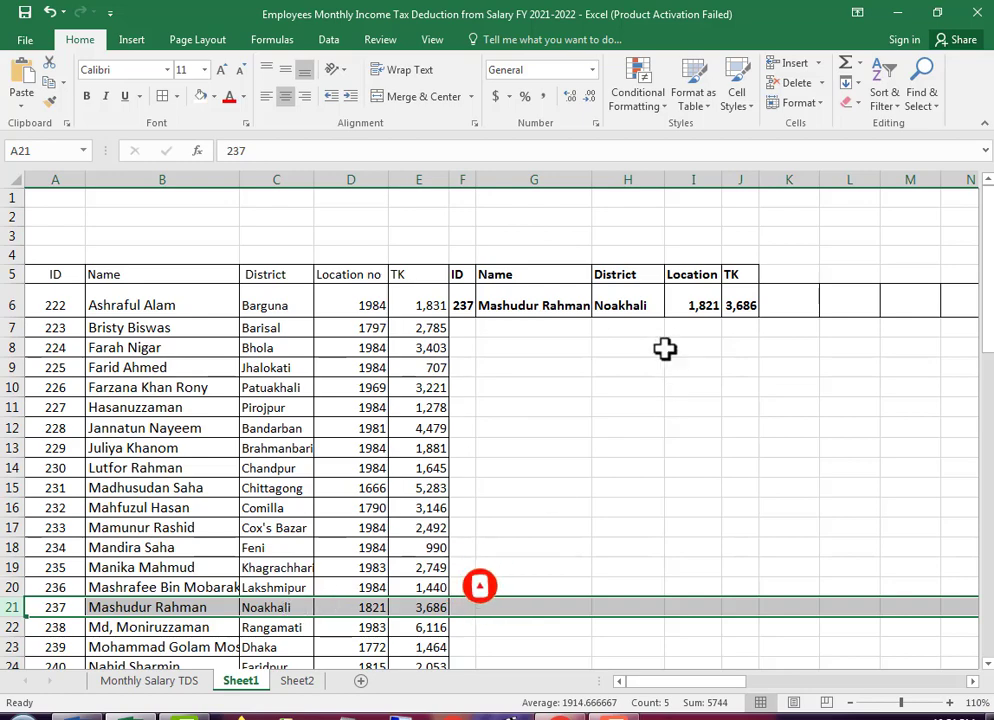
Step: Enter ID 228 in F6 and compare the card with row 12 of the table
{"action": "left_click", "coordinate": [463, 305]}
{"action": "type", "text": "22"}
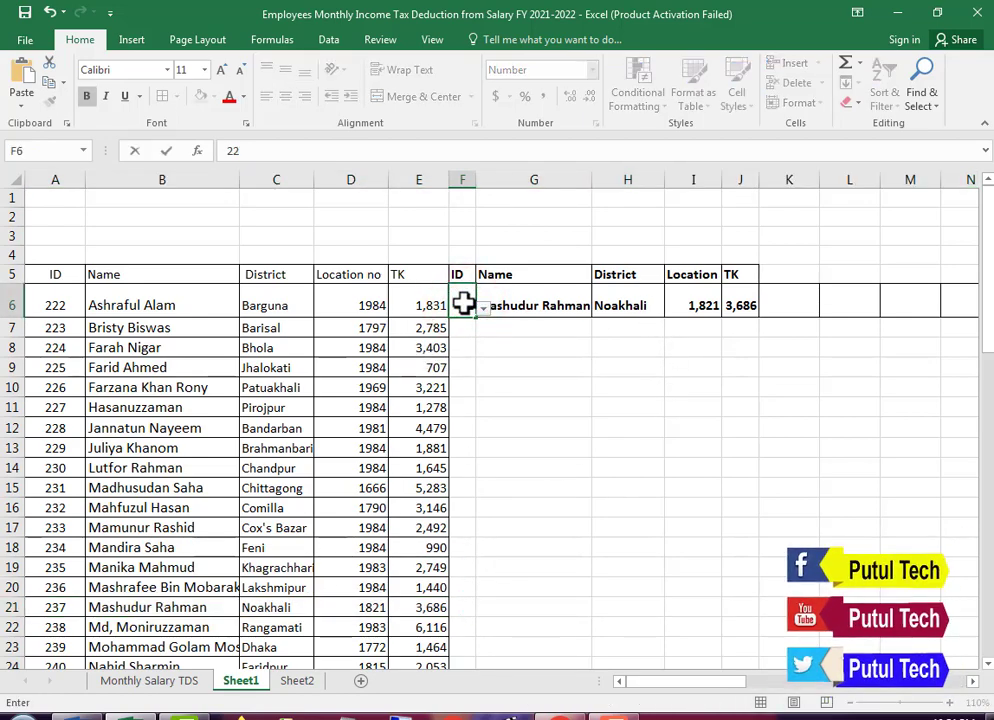
{"action": "type", "text": "8"}
{"action": "key", "text": "Return"}
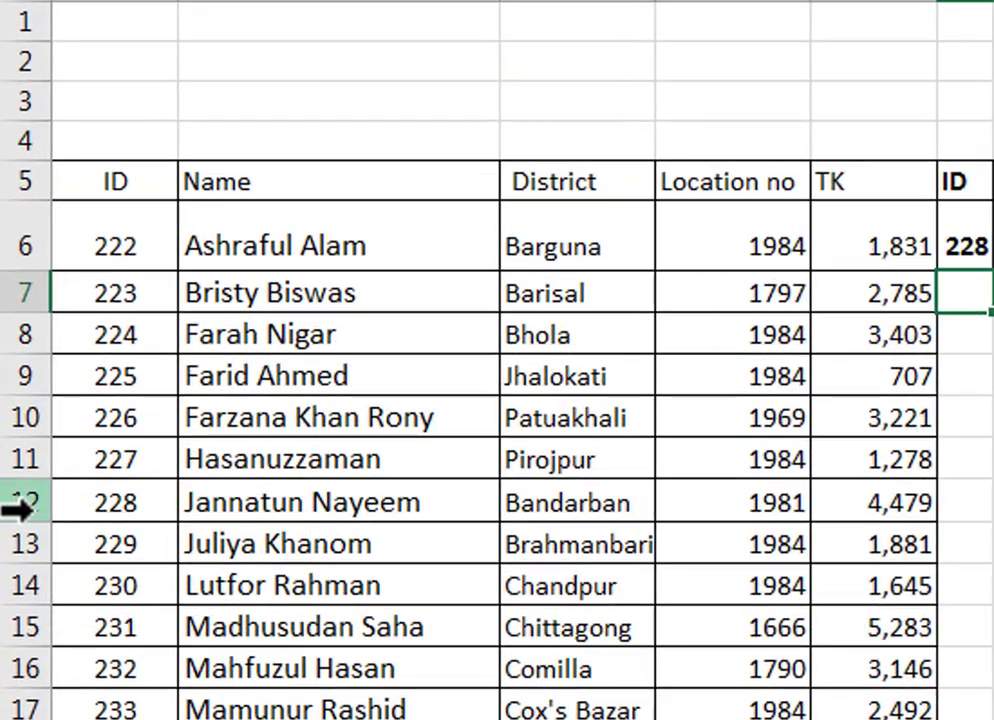
{"action": "left_click", "coordinate": [15, 441]}
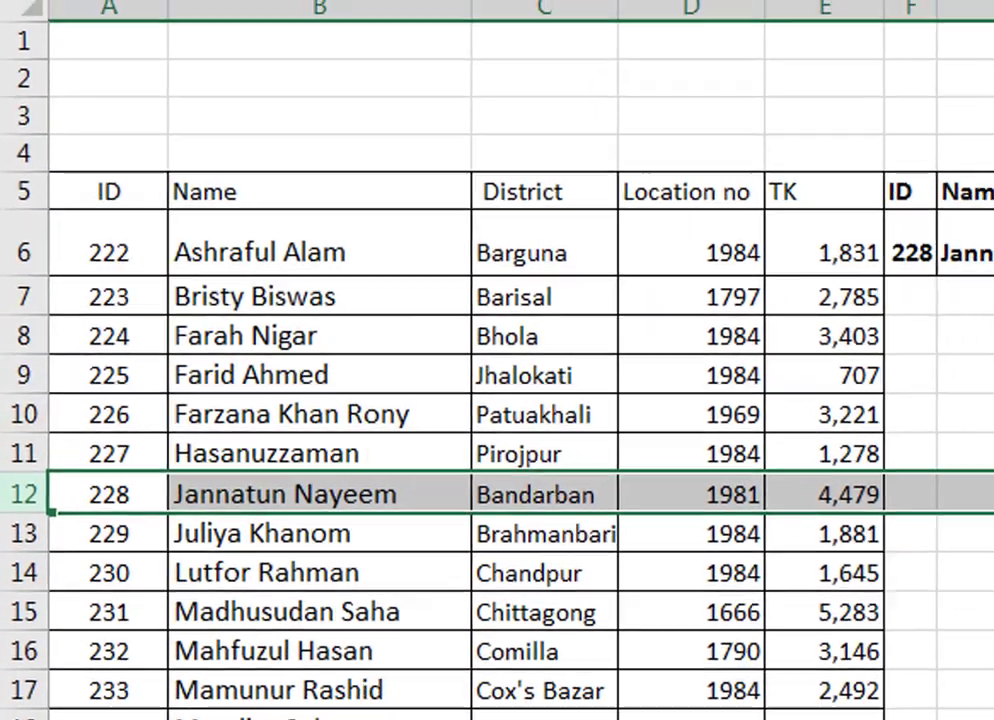
{"action": "left_click", "coordinate": [788, 327]}
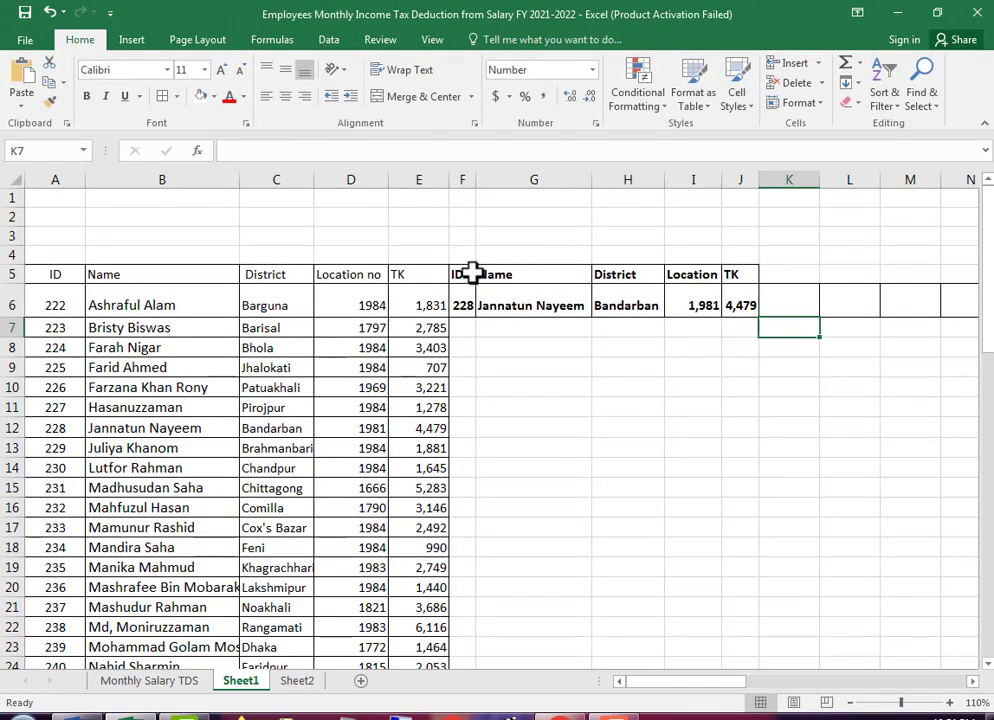
Step: Insert a thin Rectangle shape stretched across row 5 from column F to J
{"action": "left_click_drag", "start_coordinate": [471, 272], "coordinate": [768, 263]}
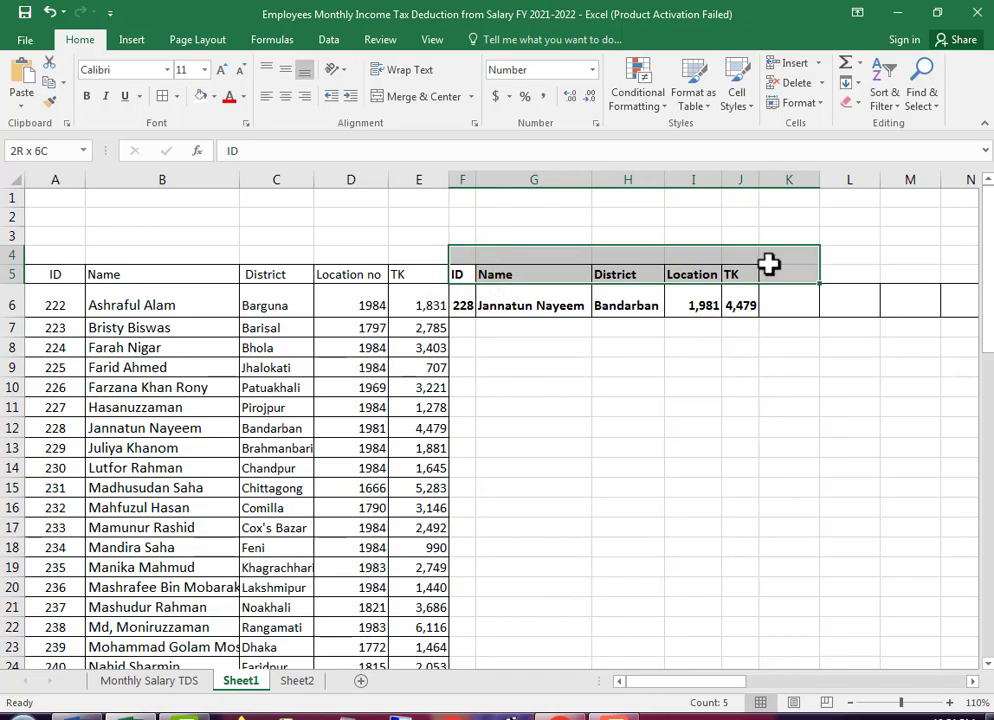
{"action": "left_click", "coordinate": [137, 41]}
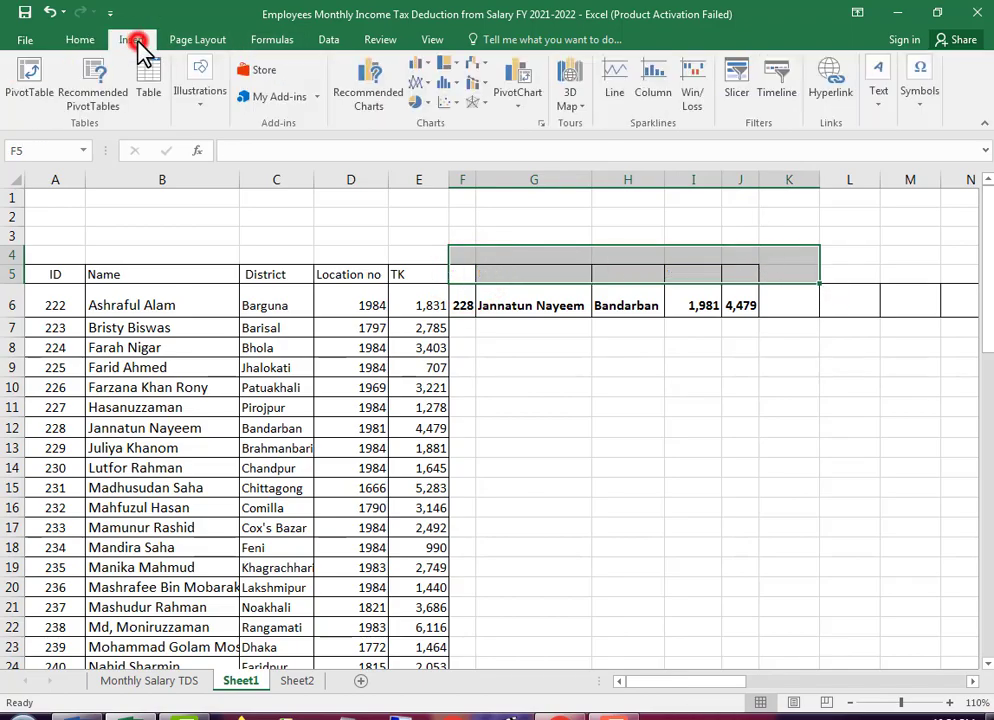
{"action": "left_click", "coordinate": [199, 106]}
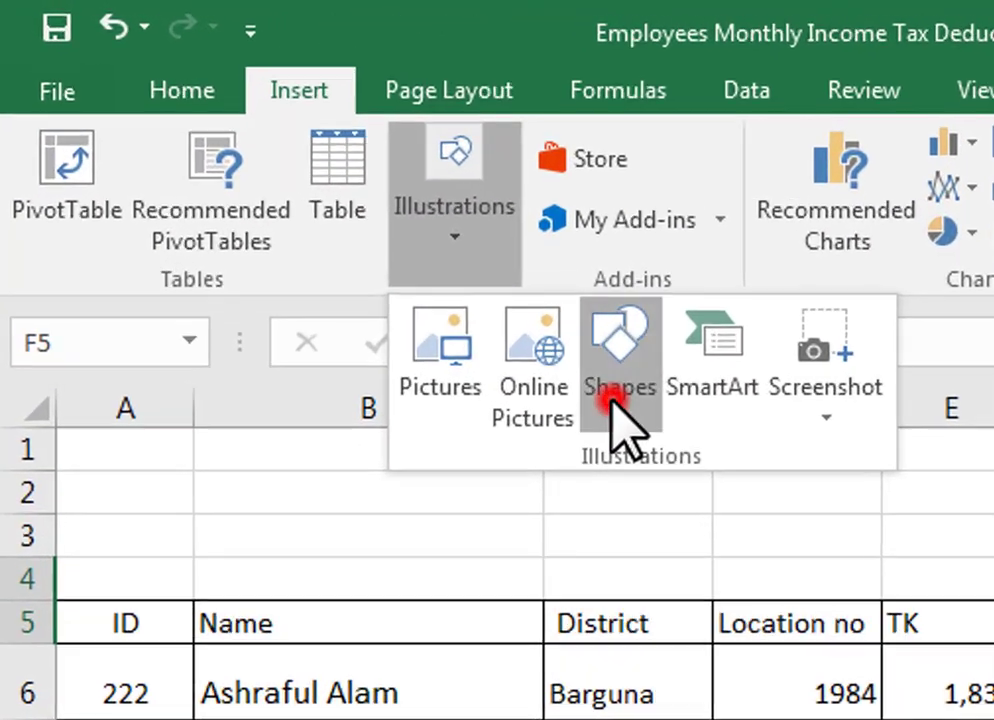
{"action": "left_click", "coordinate": [268, 170]}
{"action": "left_click", "coordinate": [810, 561]}
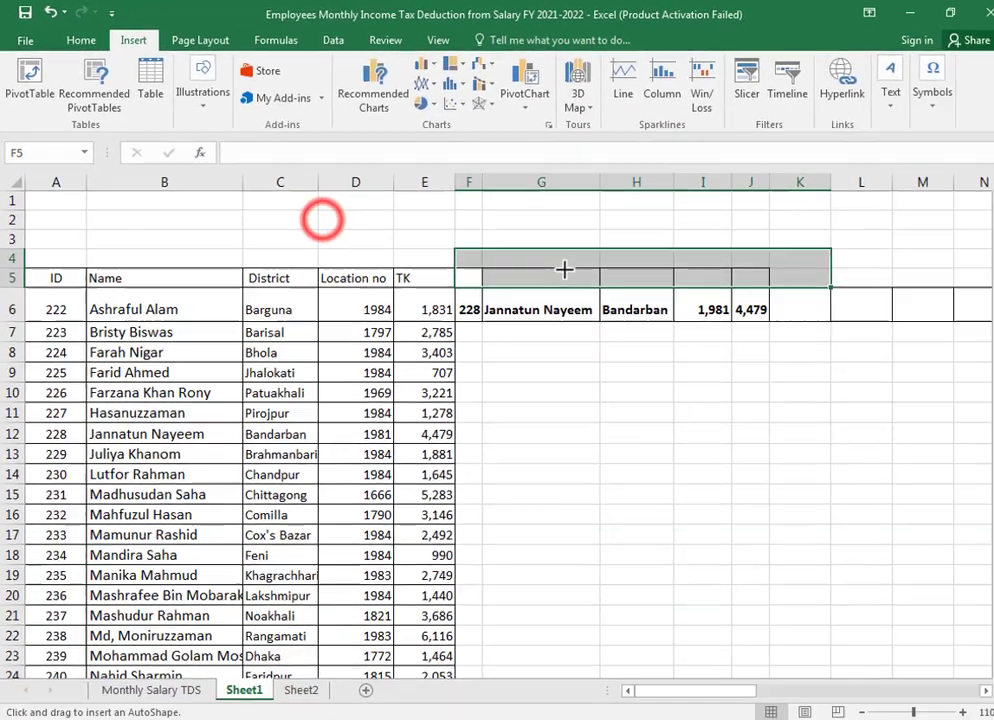
{"action": "left_click_drag", "start_coordinate": [503, 267], "coordinate": [522, 270]}
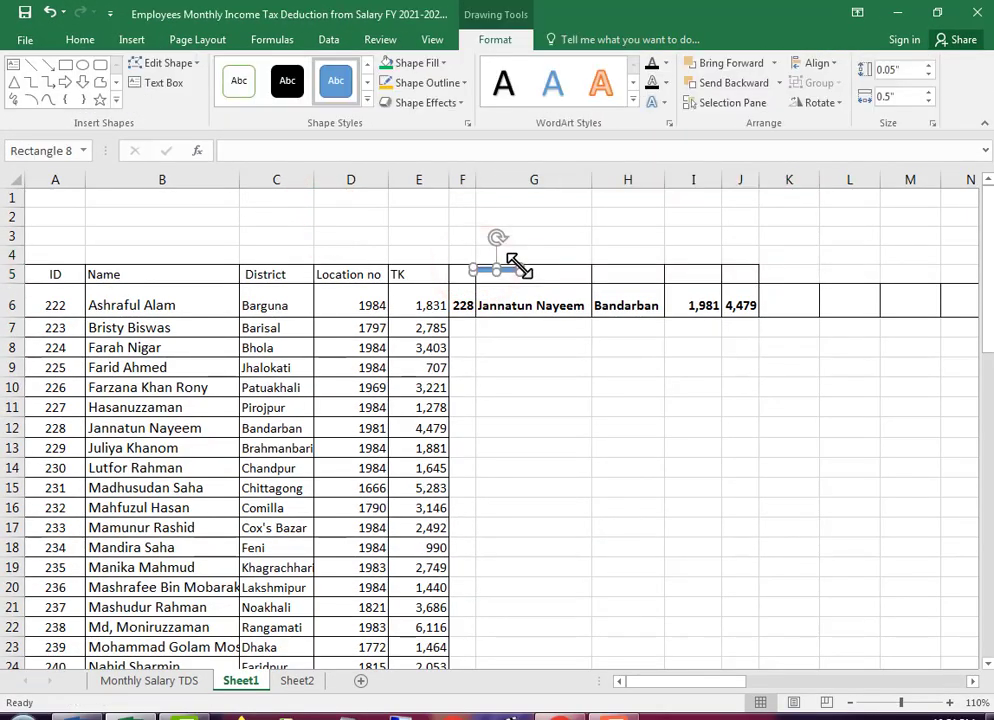
{"action": "left_click_drag", "start_coordinate": [605, 270], "coordinate": [760, 281]}
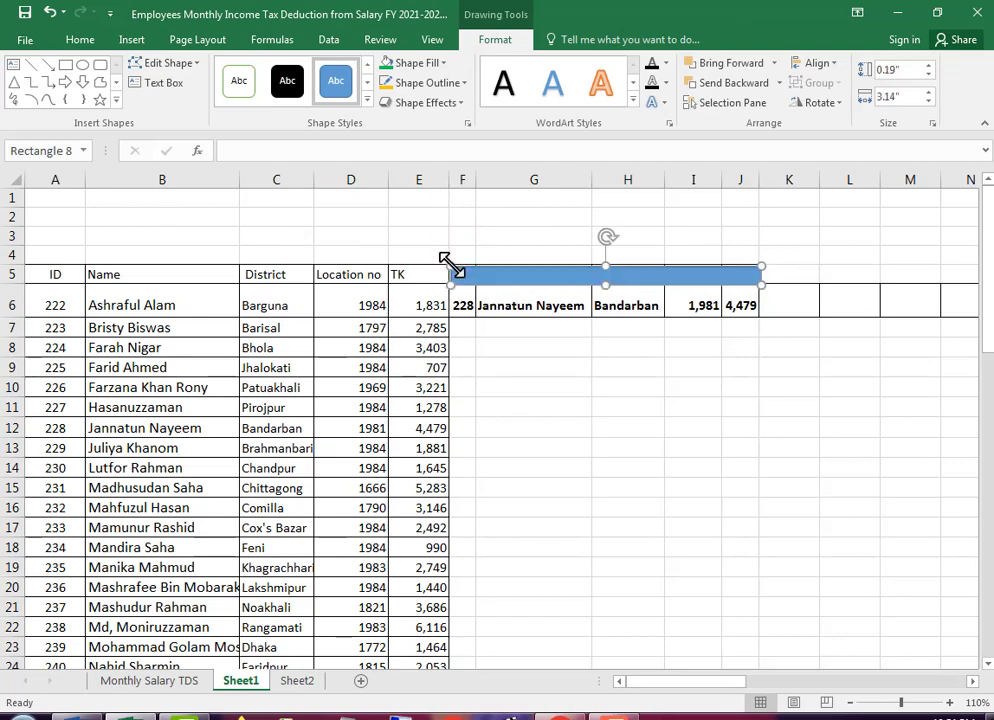
Step: Give the rectangle a red outline, red fill and a 3D preset effect
{"action": "left_click", "coordinate": [424, 83]}
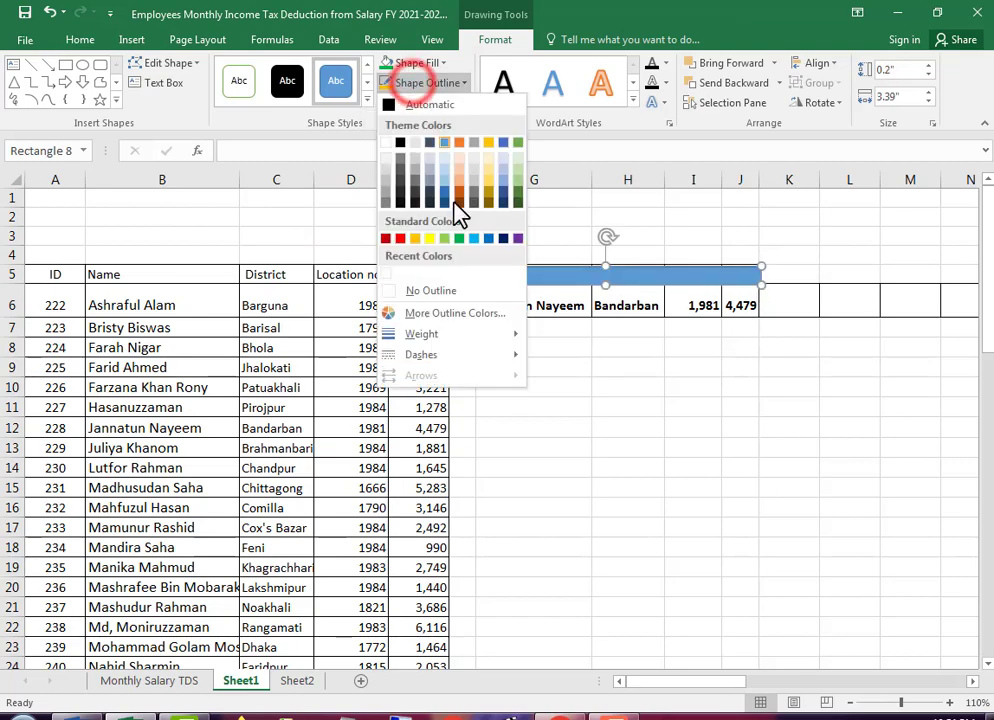
{"action": "left_click", "coordinate": [400, 237]}
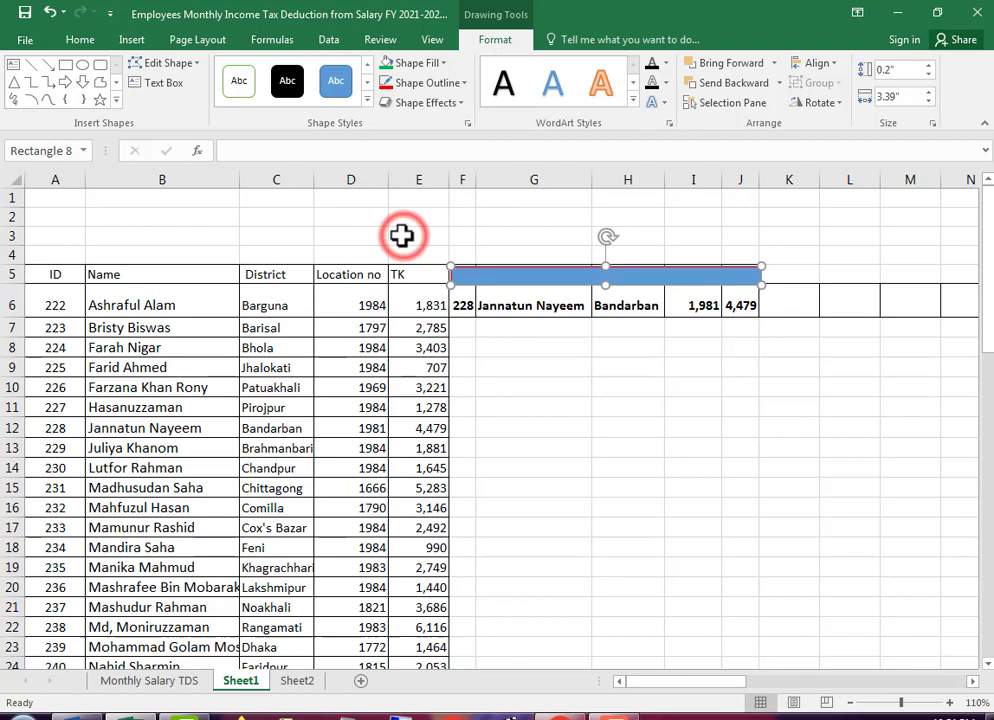
{"action": "left_click", "coordinate": [416, 63]}
{"action": "left_click", "coordinate": [400, 219]}
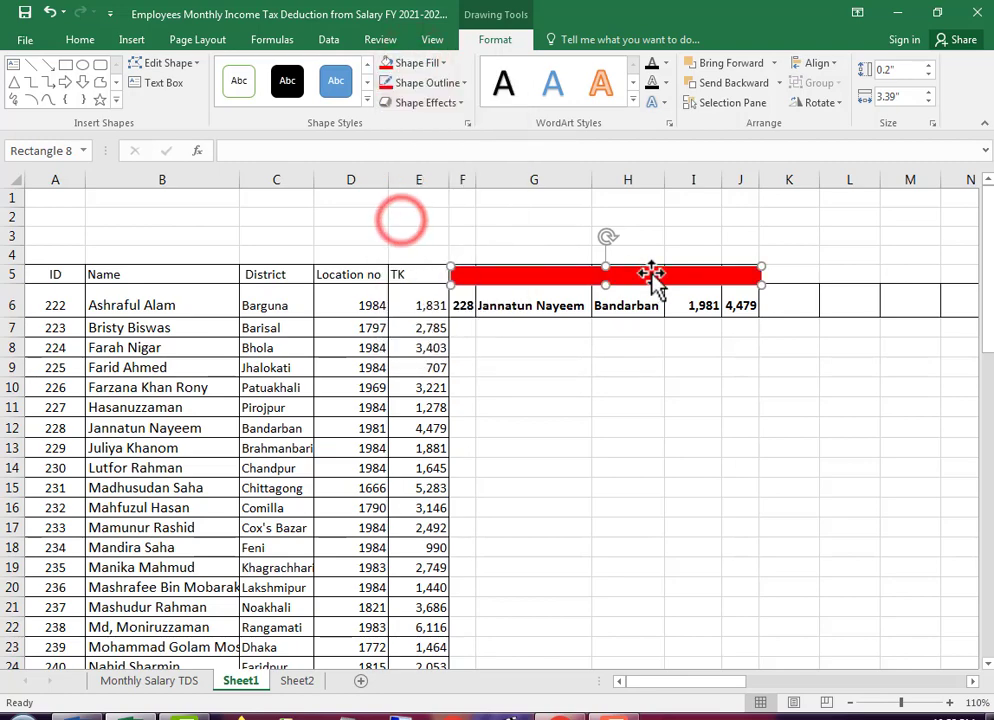
{"action": "left_click", "coordinate": [453, 104]}
{"action": "mouse_move", "coordinate": [433, 133]}
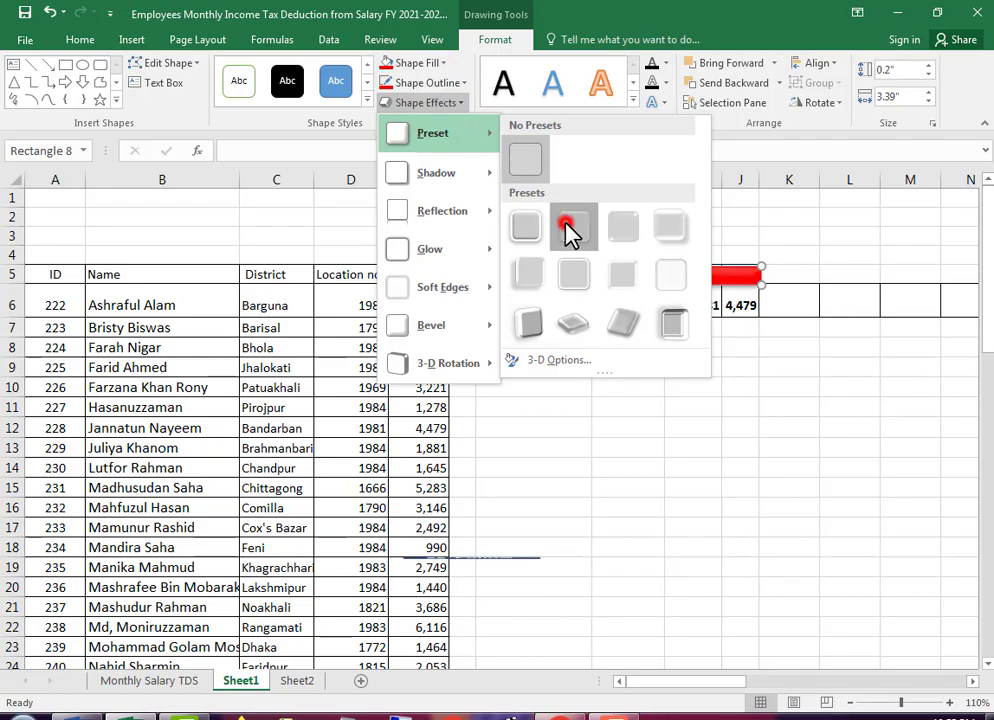
{"action": "left_click", "coordinate": [568, 232]}
{"action": "left_click", "coordinate": [893, 297]}
Step: Move the red bar below row 6 and paste a copy above row 6
{"action": "left_click", "coordinate": [672, 278]}
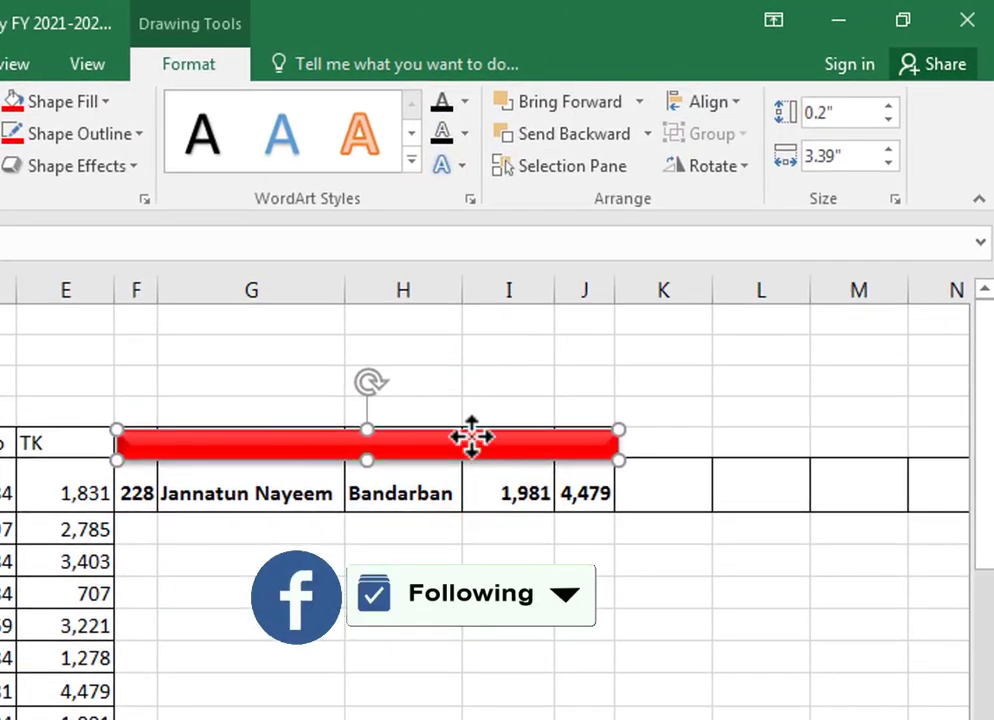
{"action": "left_click_drag", "start_coordinate": [671, 270], "coordinate": [673, 330]}
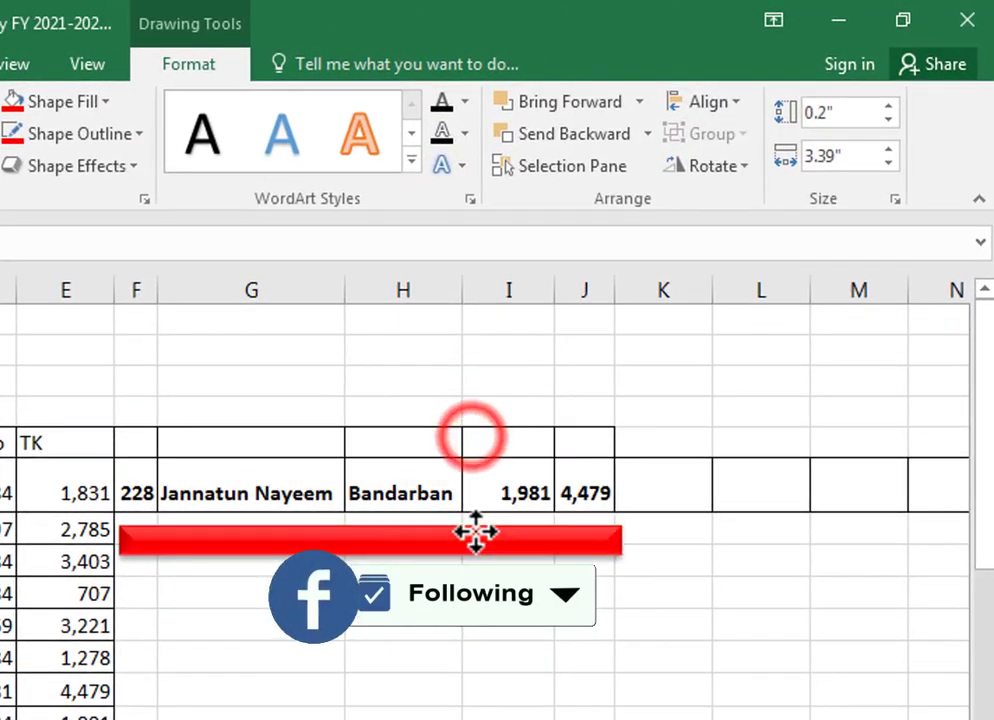
{"action": "left_click_drag", "start_coordinate": [475, 533], "coordinate": [473, 515]}
{"action": "right_click", "coordinate": [447, 516]}
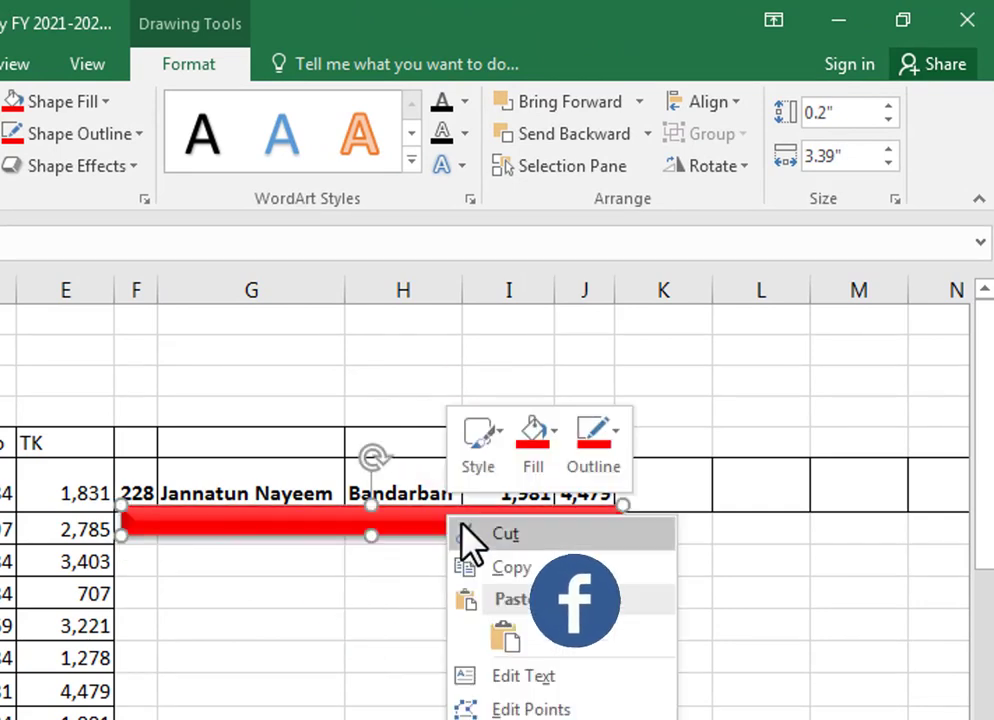
{"action": "left_click", "coordinate": [510, 567]}
{"action": "left_click", "coordinate": [300, 444]}
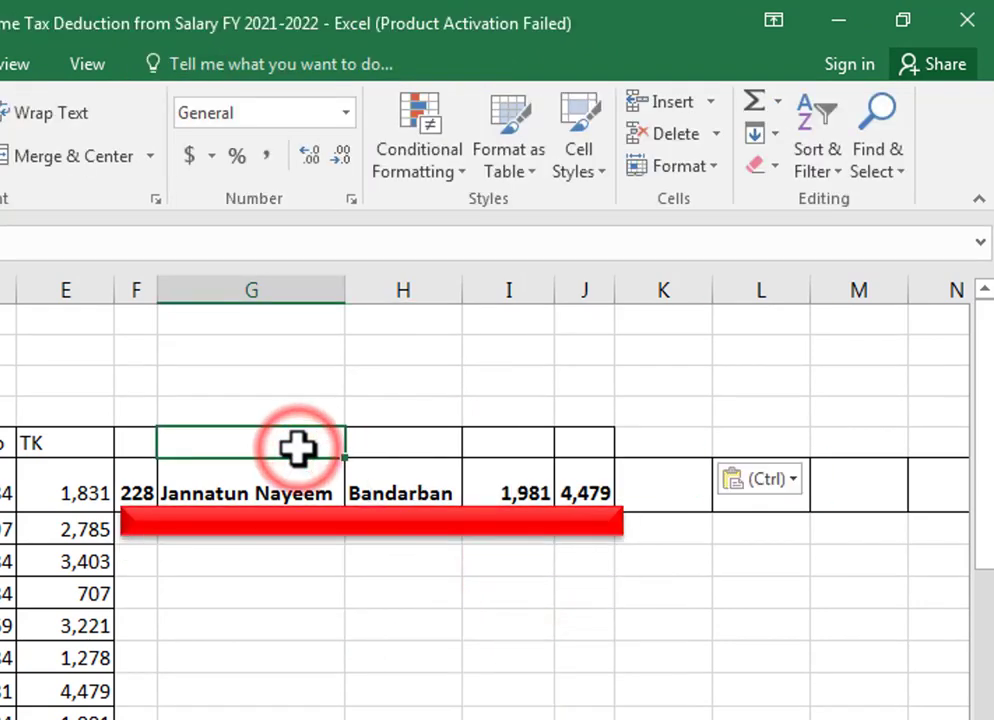
{"action": "key", "text": "ctrl+v"}
{"action": "left_click_drag", "start_coordinate": [152, 424], "coordinate": [120, 425]}
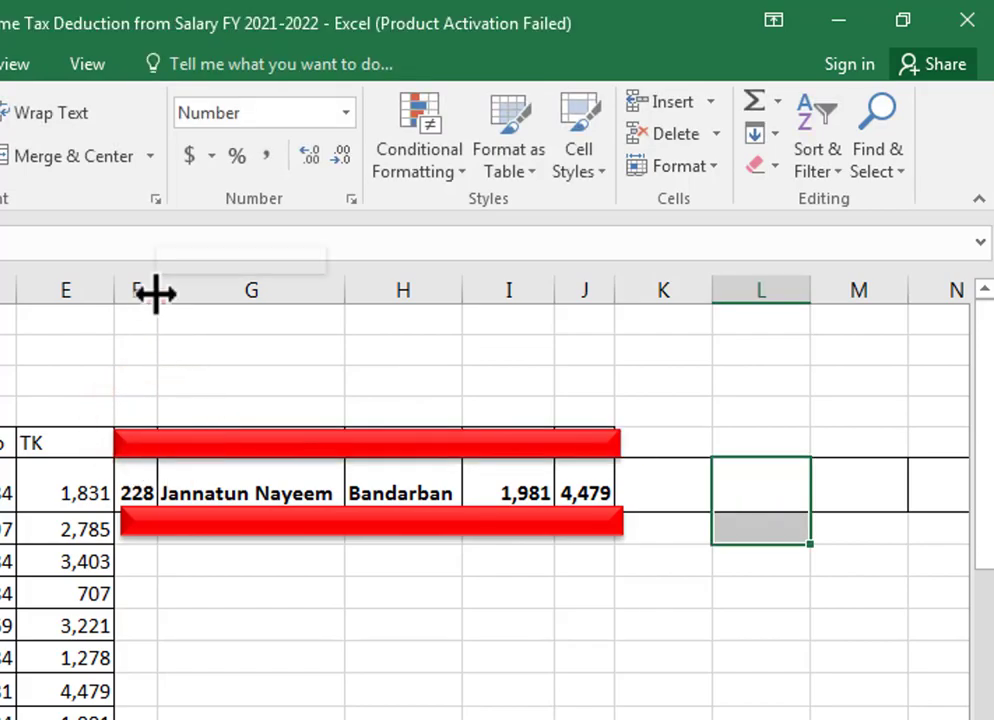
Step: Widen column F, fill F6:J6 yellow, and apply Middle Align
{"action": "left_click_drag", "start_coordinate": [155, 293], "coordinate": [183, 293]}
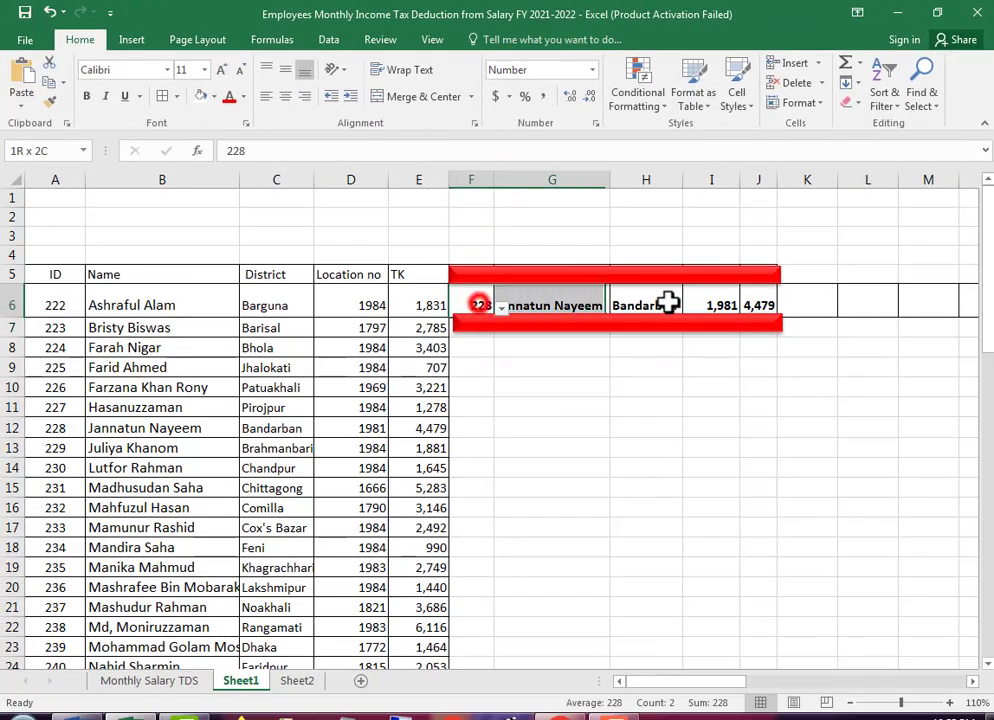
{"action": "left_click_drag", "start_coordinate": [471, 305], "coordinate": [752, 300]}
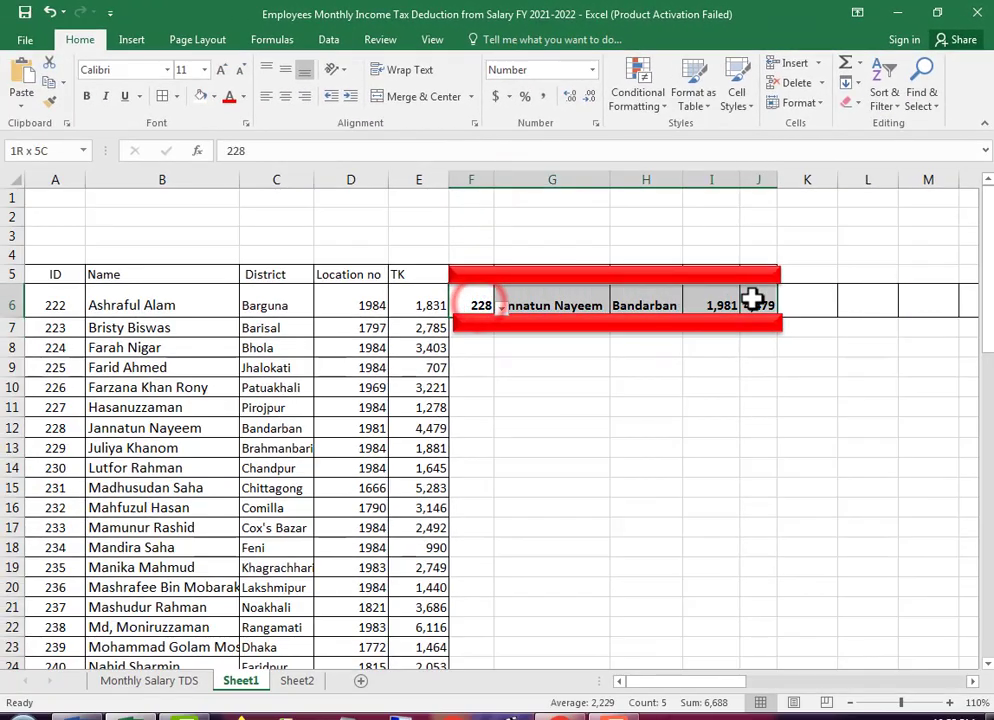
{"action": "left_click", "coordinate": [213, 96]}
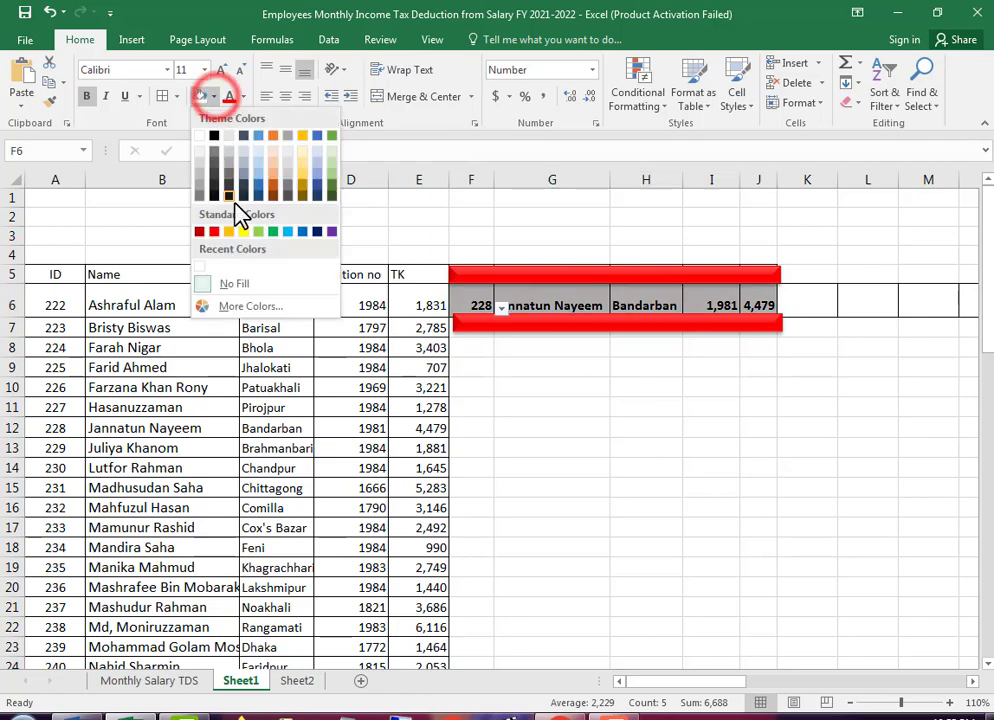
{"action": "left_click", "coordinate": [245, 228]}
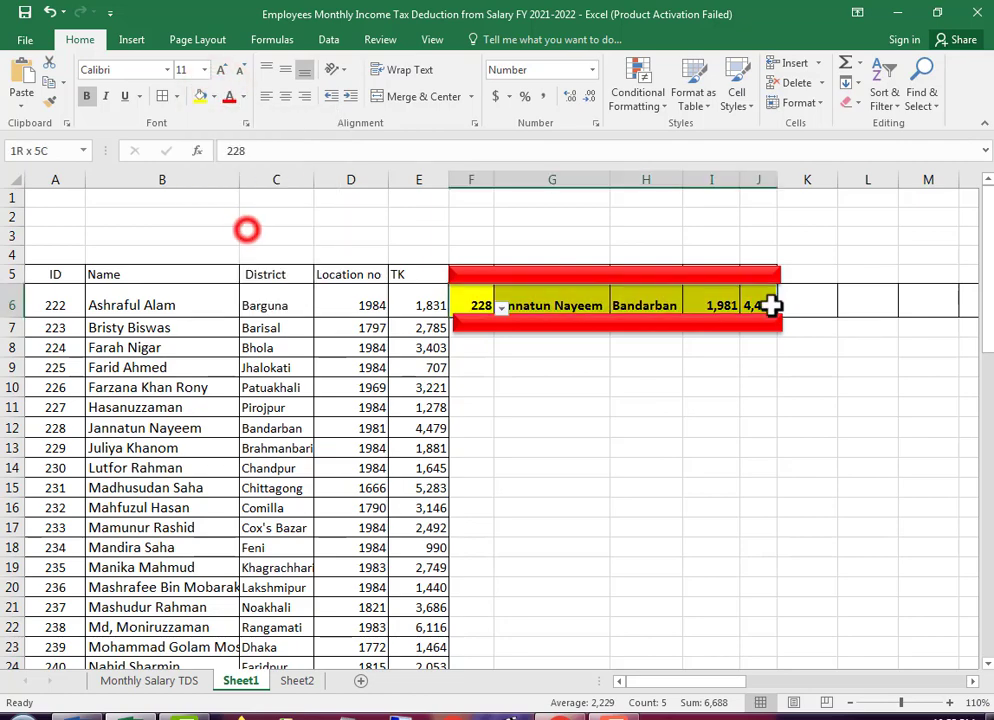
{"action": "left_click", "coordinate": [284, 71]}
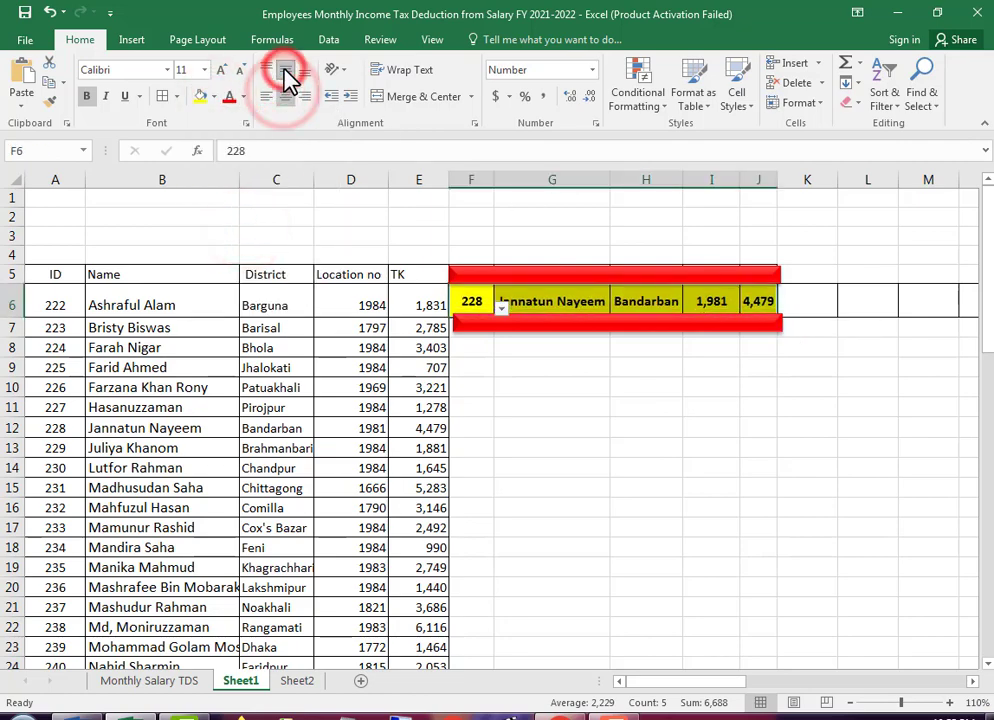
{"action": "left_click", "coordinate": [630, 385]}
Step: Autofit column J to show 4,479 and add a red end piece right of J6
{"action": "left_click", "coordinate": [955, 703]}
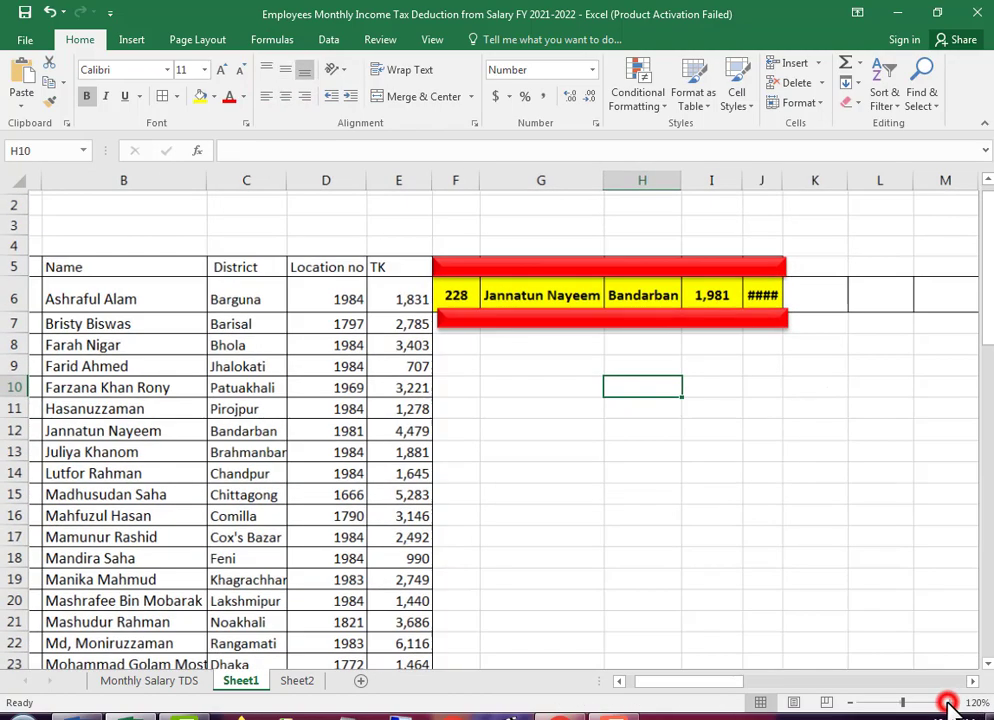
{"action": "left_click", "coordinate": [955, 703]}
{"action": "scroll", "coordinate": [680, 558], "scroll_direction": "up", "scroll_amount": 1}
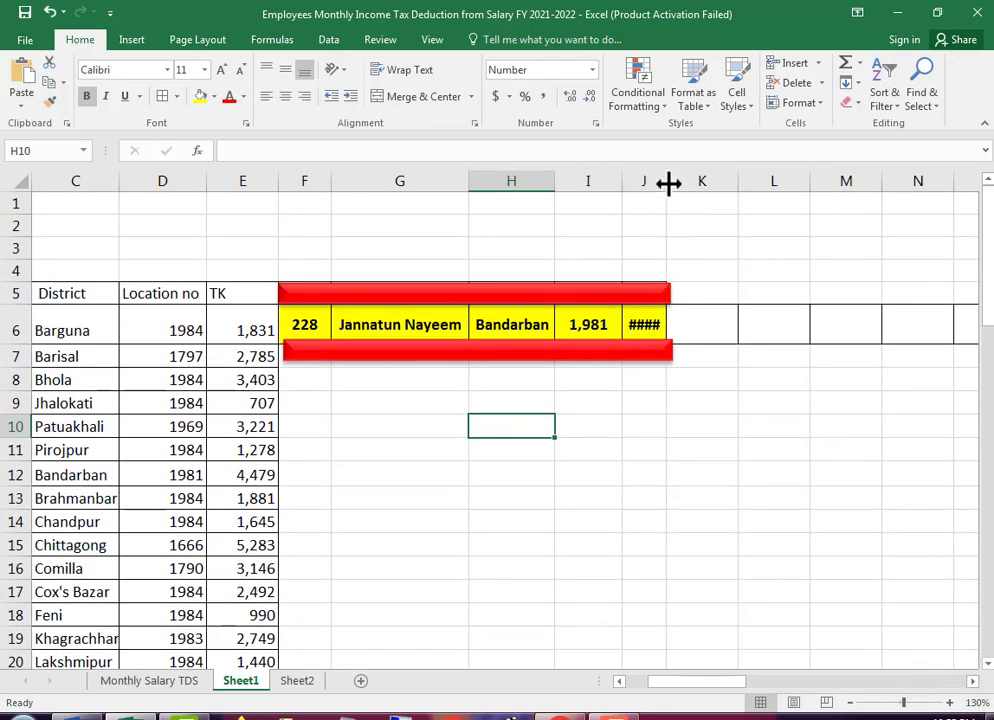
{"action": "double_click", "coordinate": [668, 183]}
{"action": "left_click", "coordinate": [484, 300]}
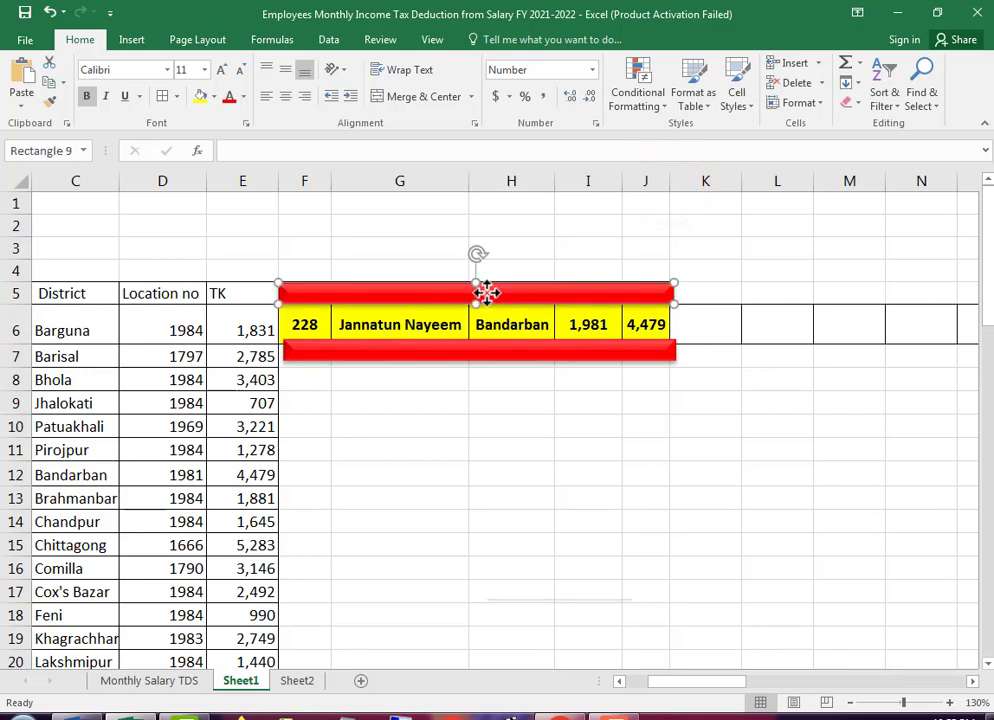
{"action": "right_click", "coordinate": [483, 294]}
{"action": "left_click", "coordinate": [533, 326]}
{"action": "left_click", "coordinate": [716, 338]}
{"action": "key", "text": "ctrl+v"}
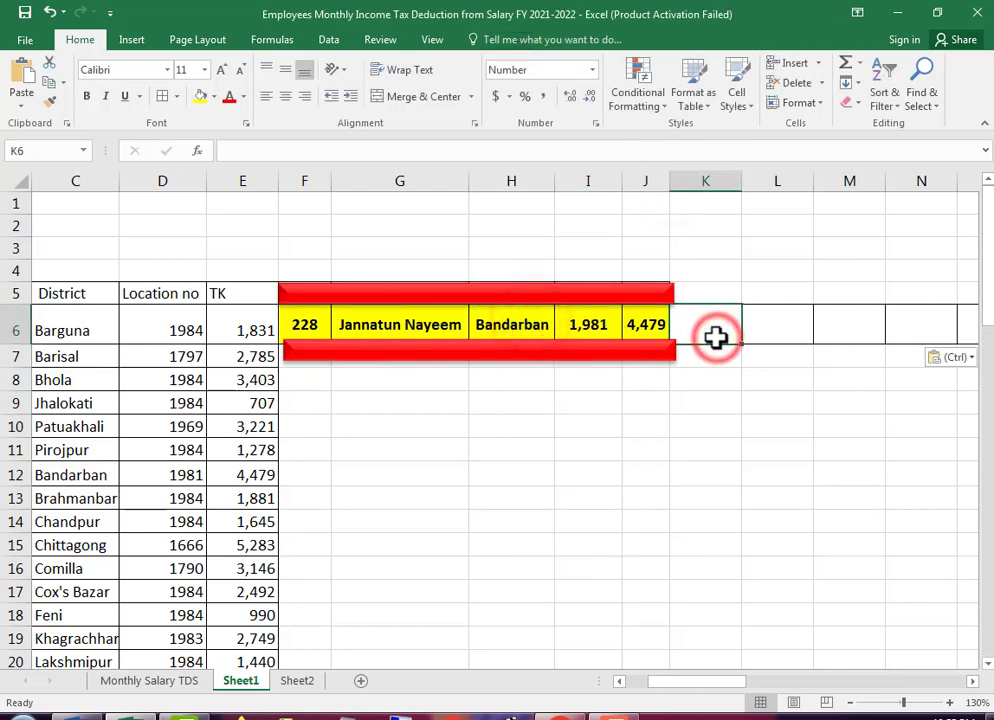
{"action": "mouse_move", "coordinate": [800, 344]}
{"action": "left_mouse_down"}
{"action": "mouse_move", "coordinate": [655, 340]}
{"action": "mouse_move", "coordinate": [695, 326]}
{"action": "mouse_move", "coordinate": [686, 326]}
{"action": "left_mouse_up"}
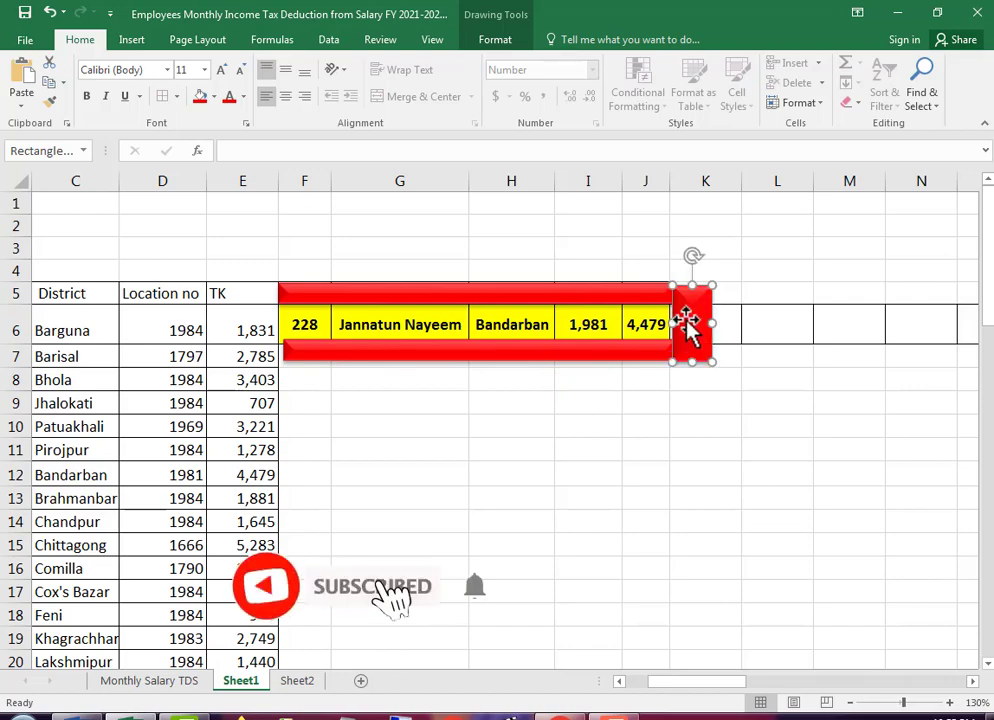
Step: Insert a blank column before the card and paste a red end piece on its left side
{"action": "left_click", "coordinate": [304, 180]}
{"action": "key", "text": "ctrl+shift+plus"}
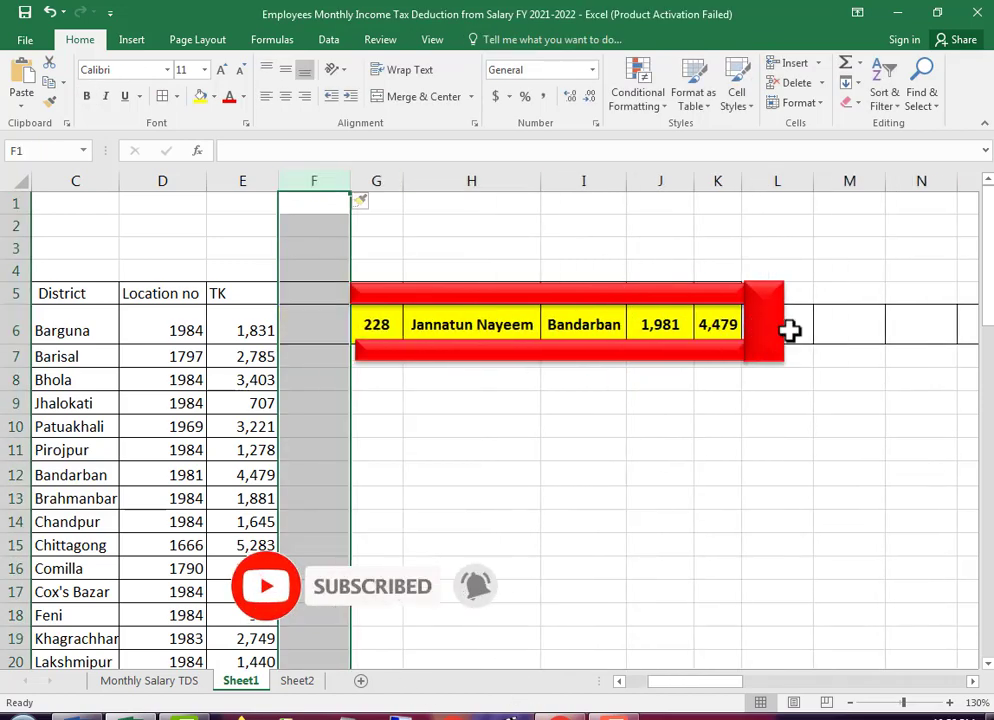
{"action": "left_click", "coordinate": [762, 327]}
{"action": "right_click", "coordinate": [763, 330]}
{"action": "left_click", "coordinate": [805, 366]}
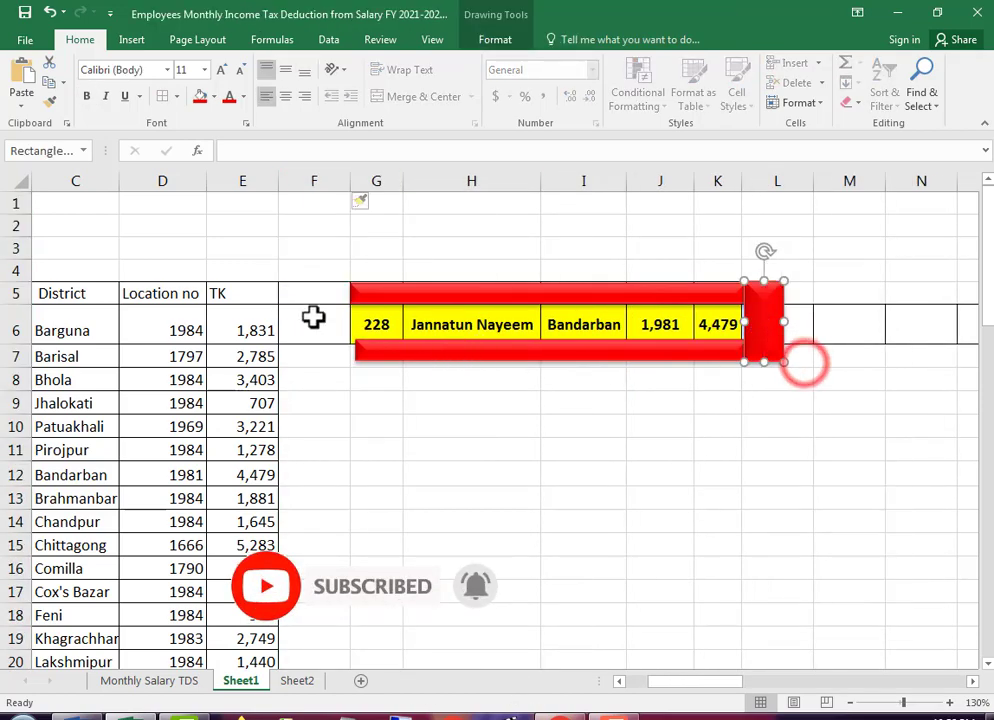
{"action": "left_click", "coordinate": [327, 293]}
{"action": "key", "text": "ctrl+v"}
Step: Change the ID in G6 to 225 to show the Jhalokati employee
{"action": "left_click", "coordinate": [380, 323]}
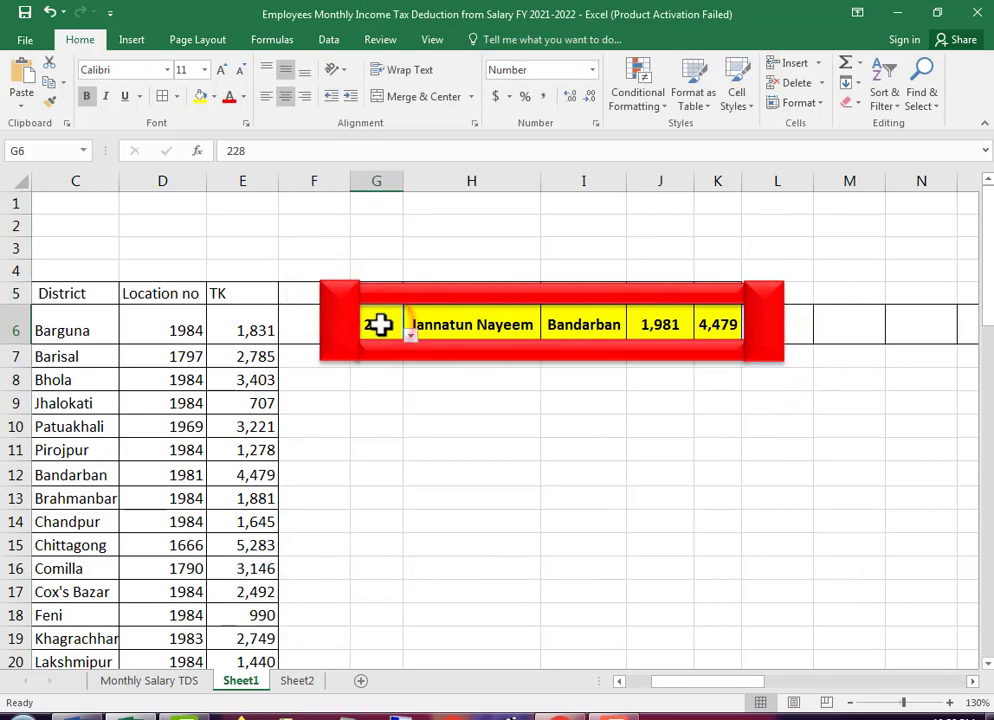
{"action": "type", "text": "2"}
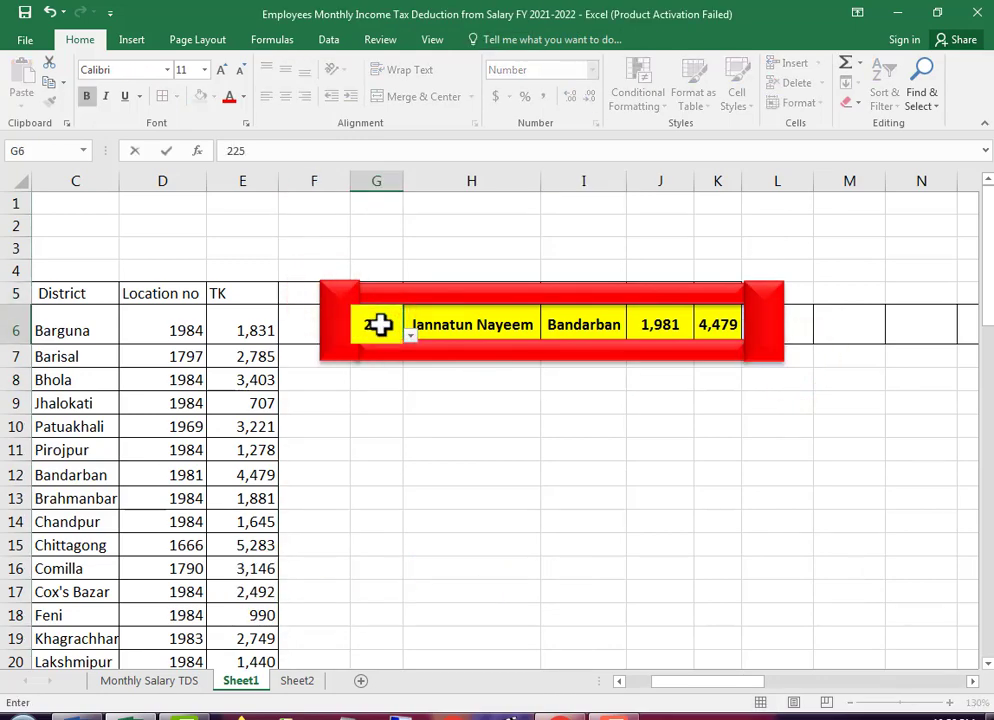
{"action": "key", "text": "Return"}
{"action": "left_click", "coordinate": [850, 500]}
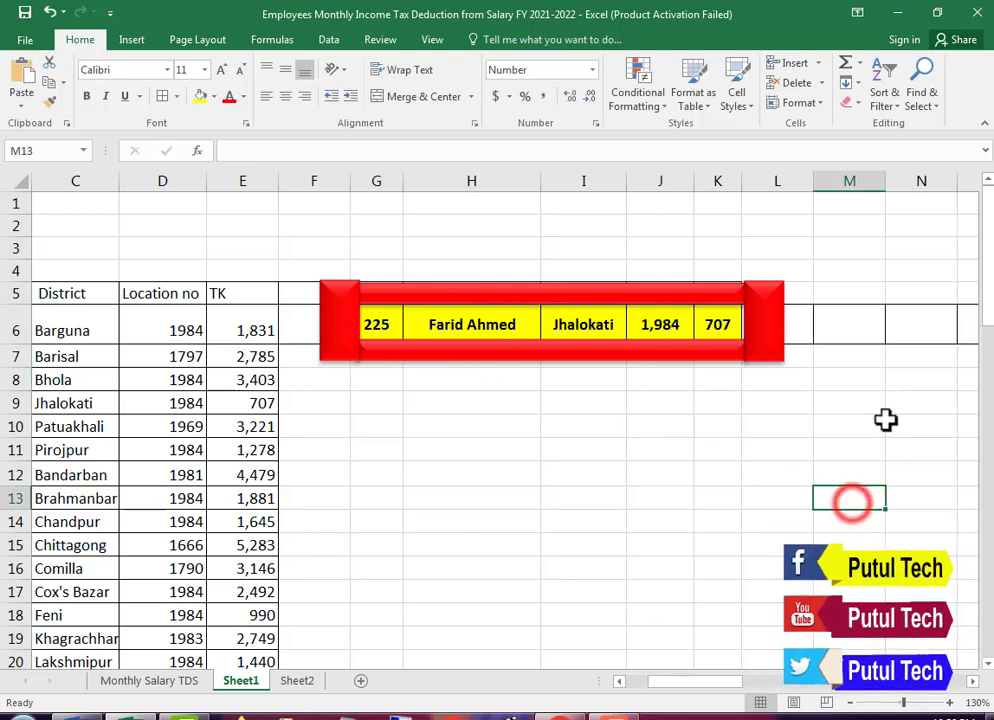